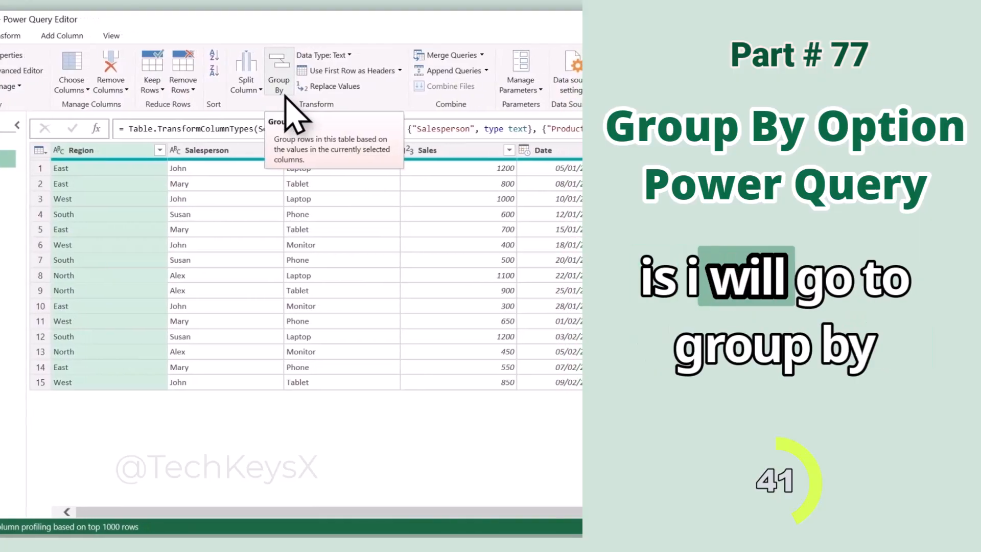
Group the rows by Region with a new Total Sales column that sums the Sales column.
{"action": "left_click", "coordinate": [309, 92]}
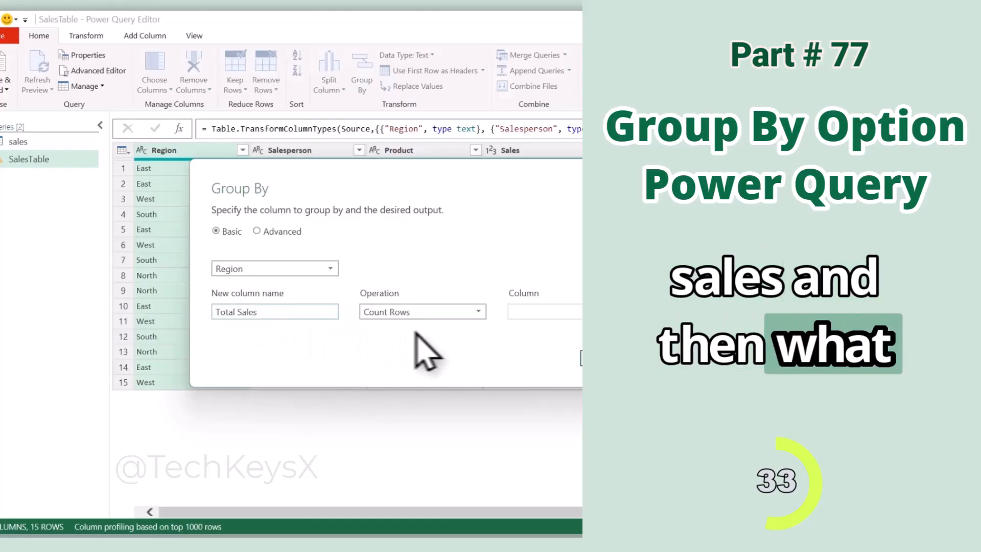
{"action": "left_click", "coordinate": [467, 313]}
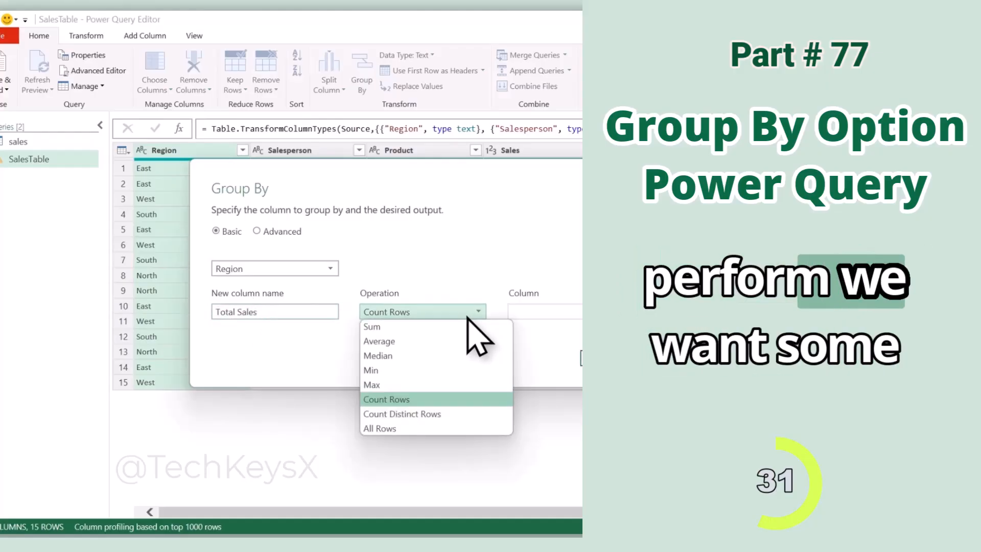
{"action": "left_click", "coordinate": [388, 324]}
{"action": "left_click", "coordinate": [627, 312]}
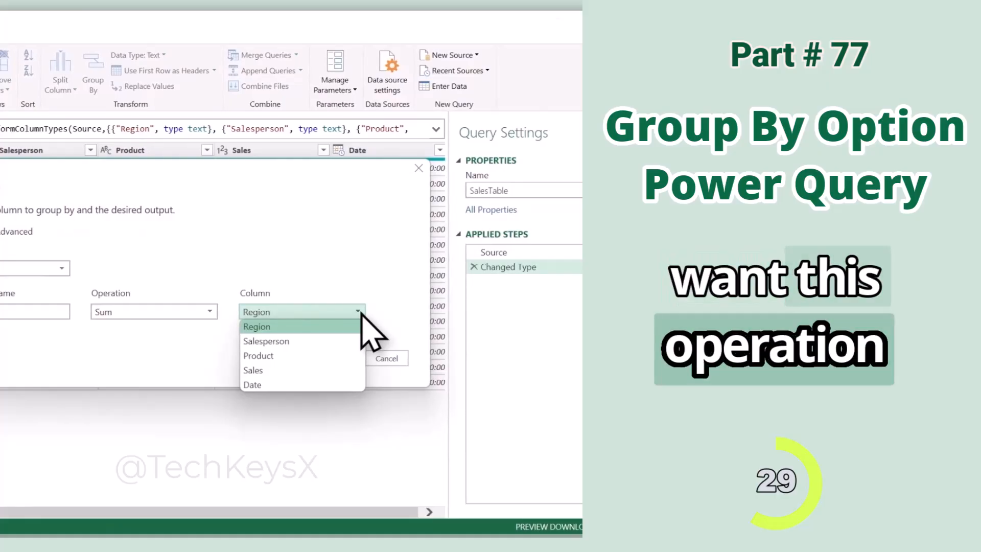
{"action": "left_click", "coordinate": [289, 370]}
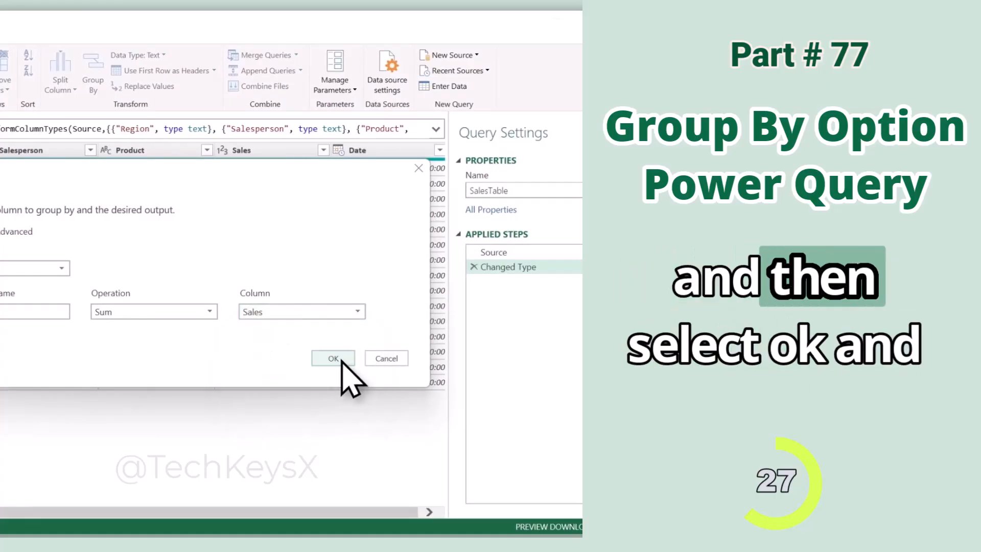
{"action": "left_click", "coordinate": [341, 358]}
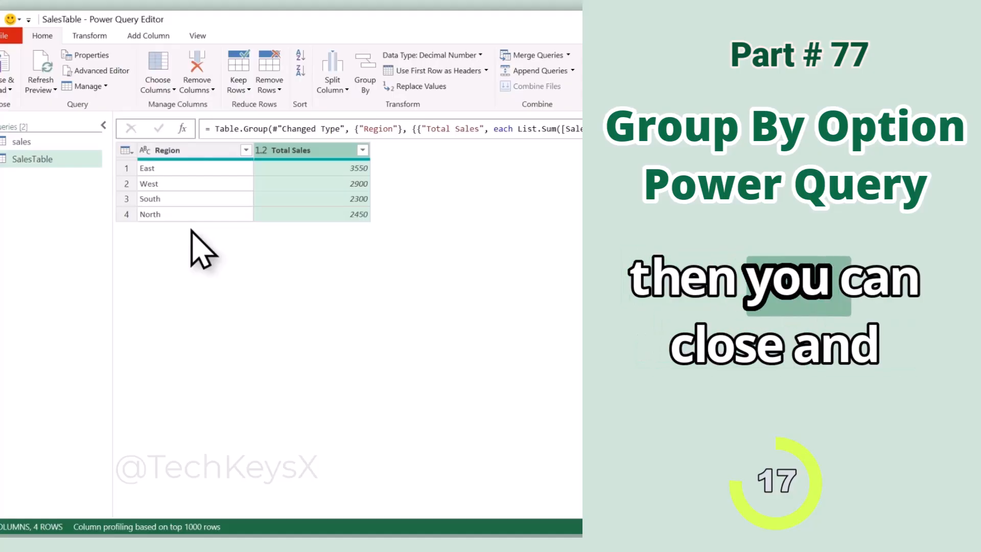
Close the query editor and load the grouped result into a worksheet.
{"action": "left_click", "coordinate": [3, 71]}
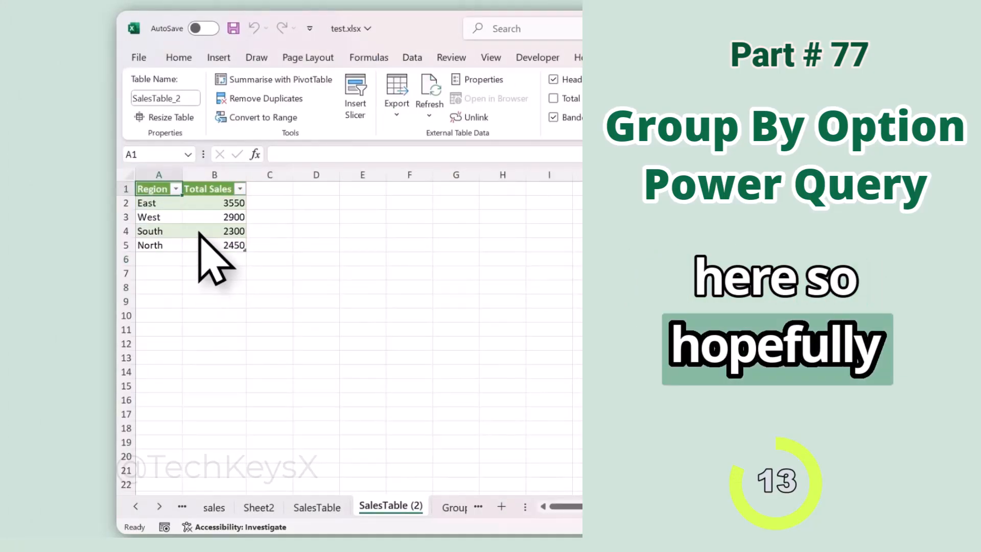
{"action": "double_click", "coordinate": [495, 306]}
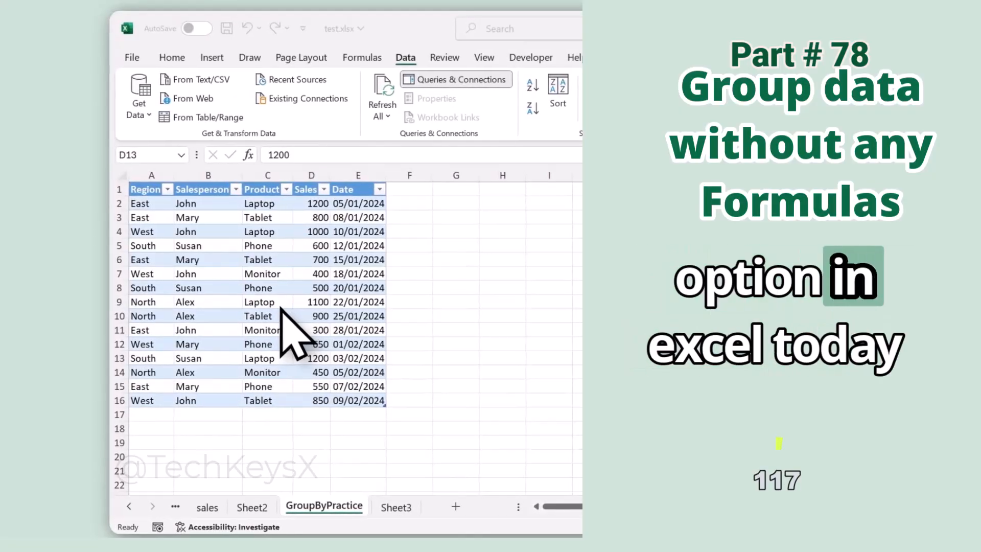
Load the GroupByPractice sales table into Power Query from its table range.
{"action": "left_click", "coordinate": [269, 302]}
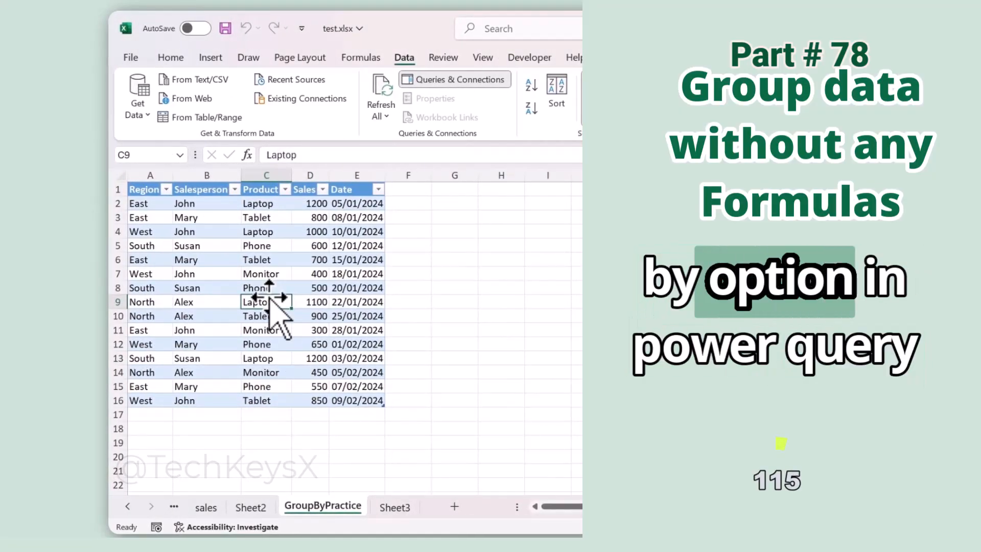
{"action": "left_click", "coordinate": [261, 373]}
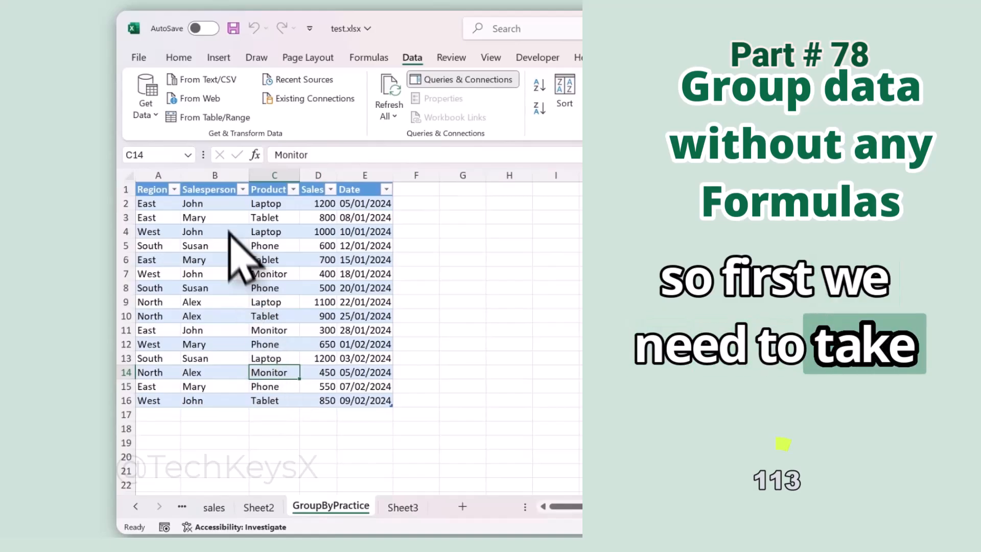
{"action": "left_click", "coordinate": [243, 302]}
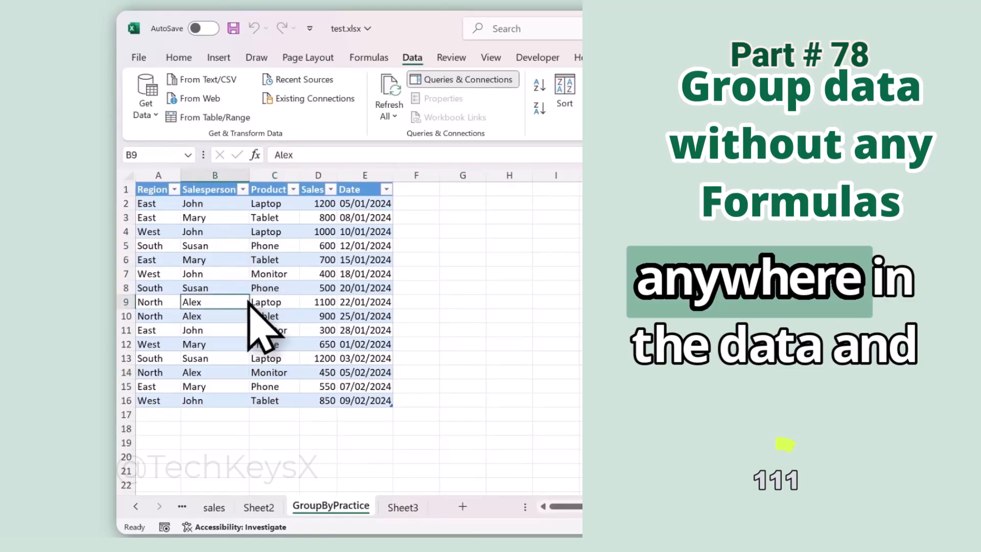
{"action": "left_click", "coordinate": [234, 118]}
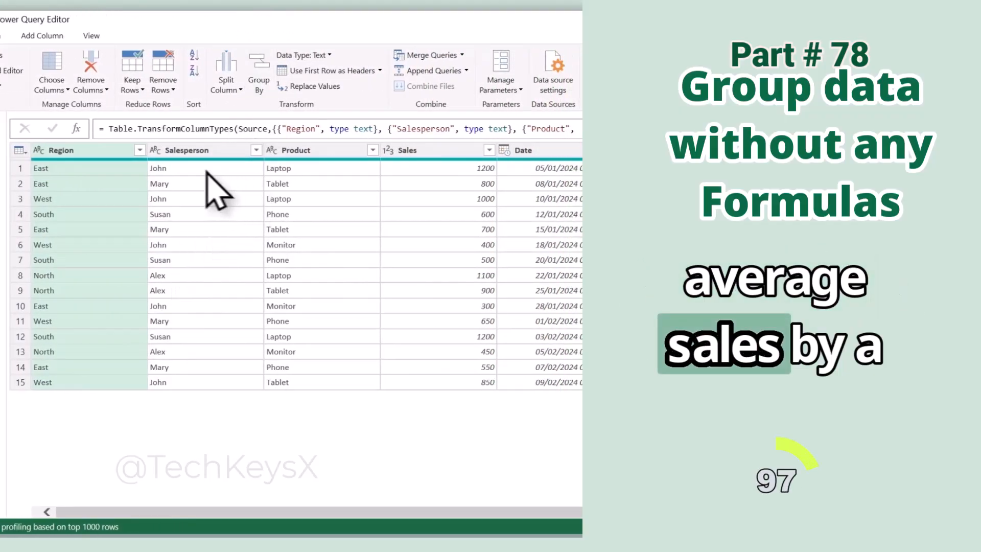
Group the rows by Salesperson with a new Average Sales column that averages the Sales column.
{"action": "left_click", "coordinate": [259, 82]}
{"action": "left_click", "coordinate": [214, 268]}
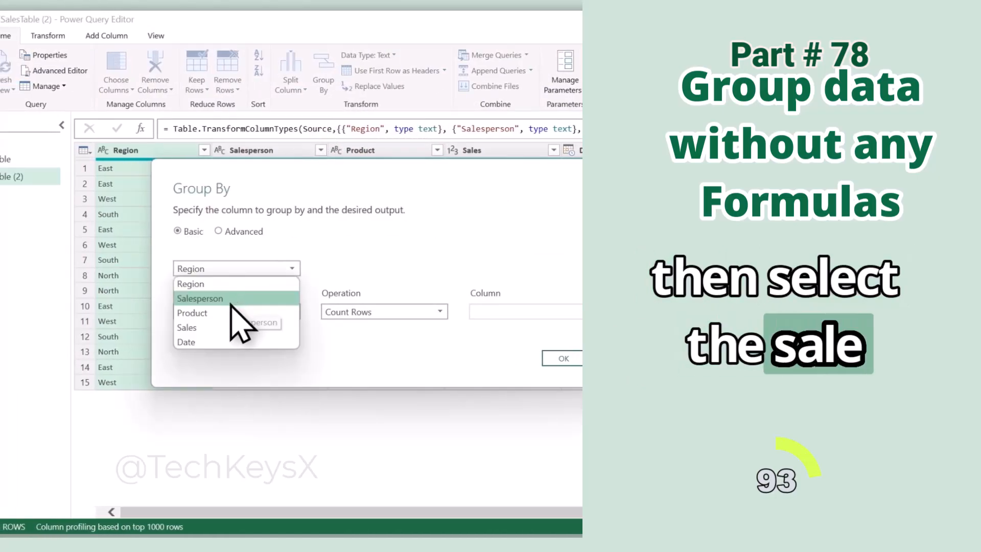
{"action": "left_click", "coordinate": [232, 302]}
{"action": "double_click", "coordinate": [185, 314]}
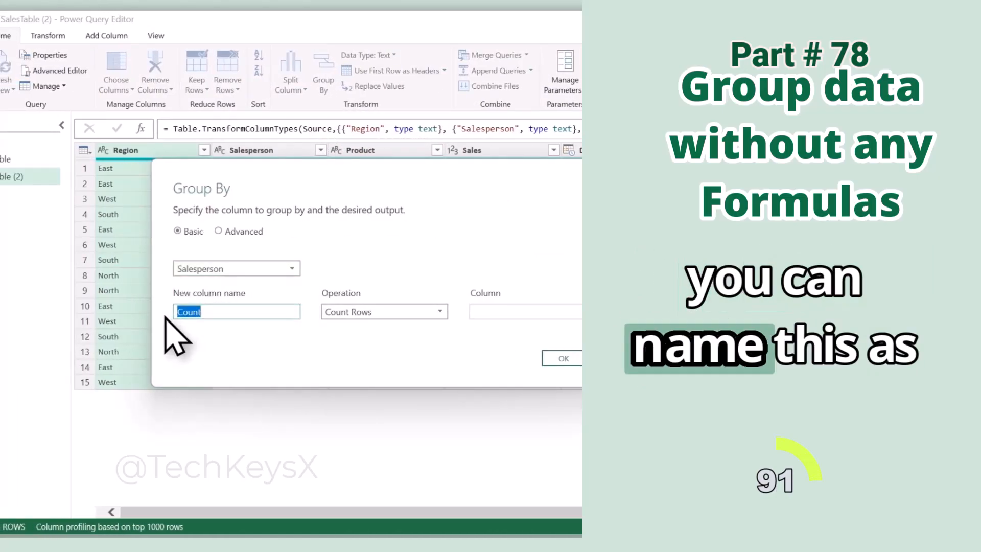
{"action": "type", "text": "Average Sales"}
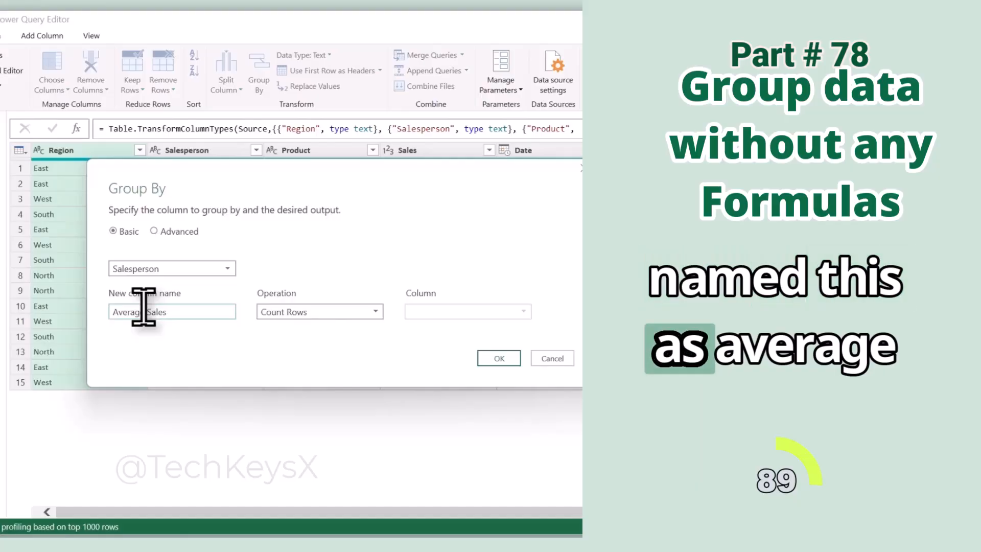
{"action": "left_click", "coordinate": [309, 313]}
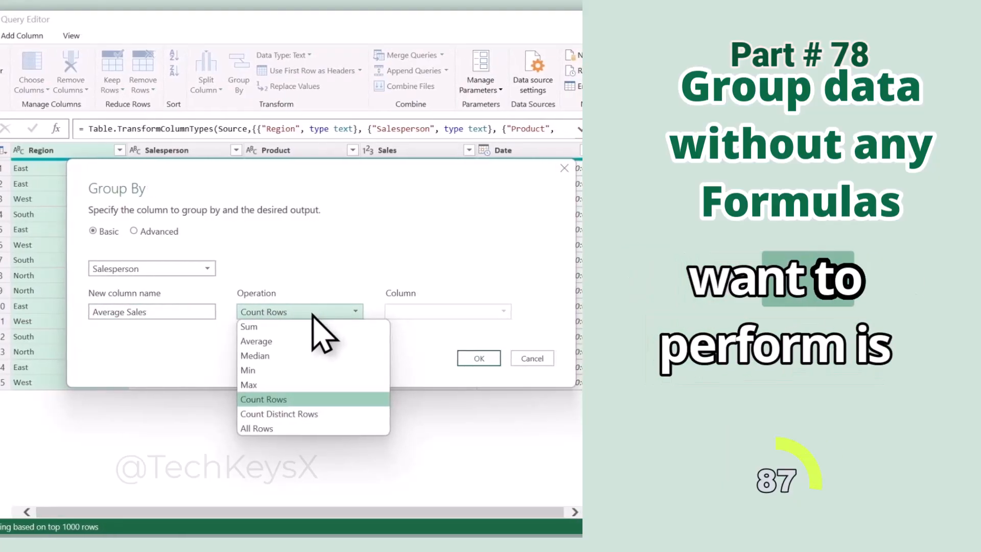
{"action": "left_click", "coordinate": [283, 342]}
{"action": "left_click", "coordinate": [464, 313]}
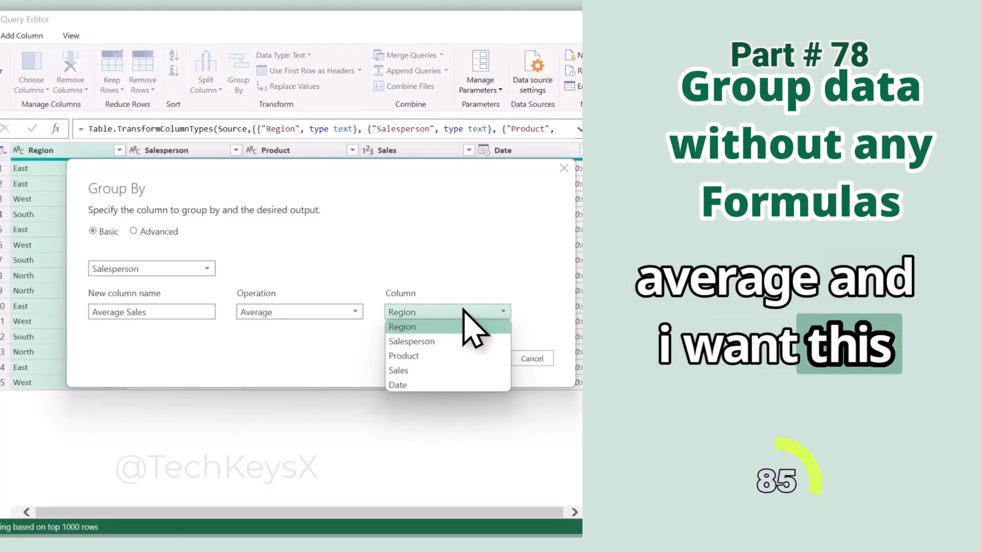
{"action": "left_click", "coordinate": [426, 369]}
{"action": "left_click", "coordinate": [480, 358]}
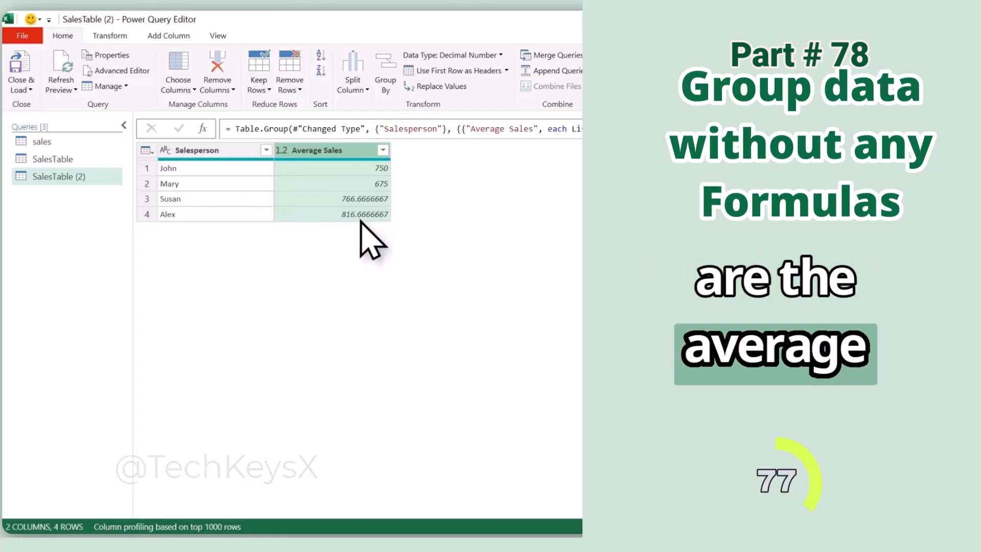
{"action": "left_click", "coordinate": [205, 281]}
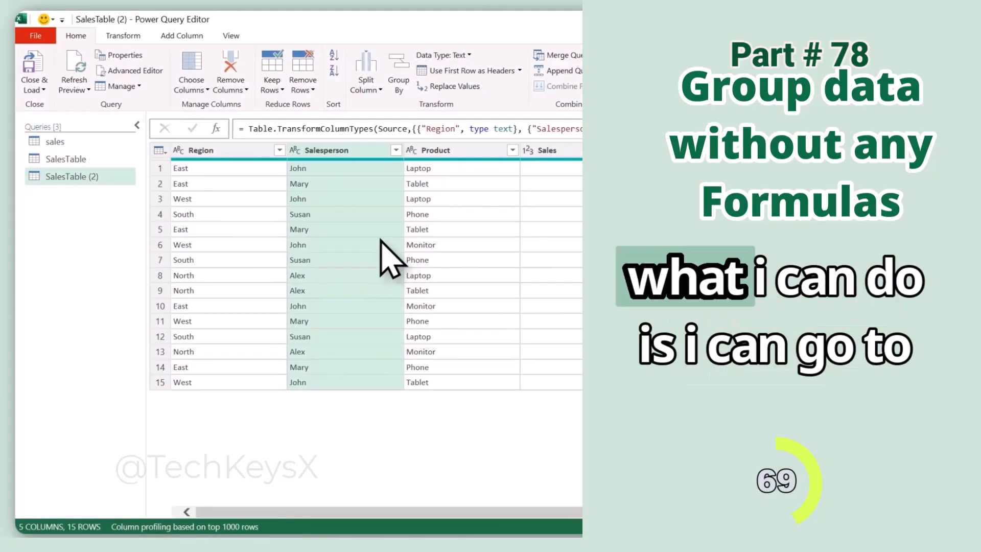
Group the rows by Region with a Count column using the Count Rows operation.
{"action": "left_click", "coordinate": [401, 82]}
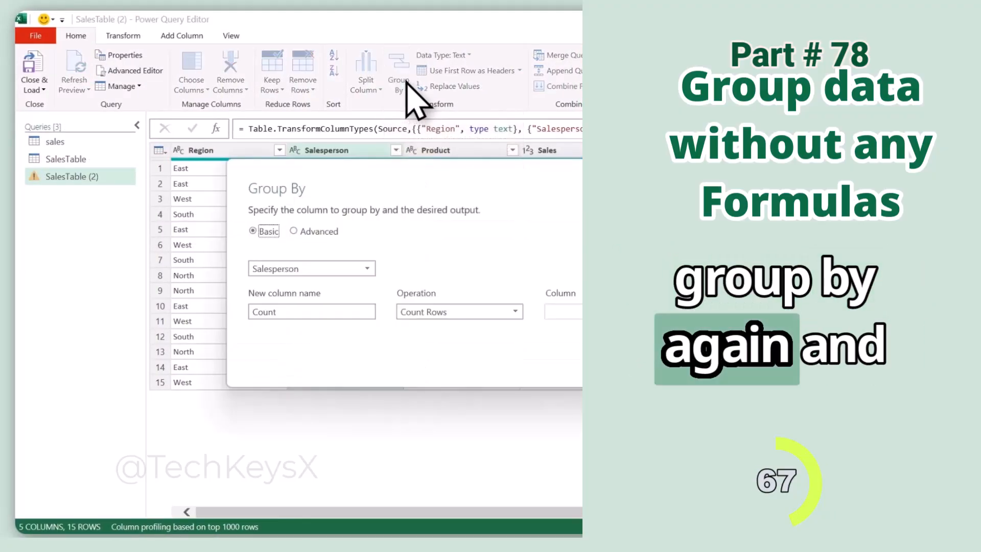
{"action": "left_click", "coordinate": [276, 268]}
{"action": "left_click", "coordinate": [240, 282]}
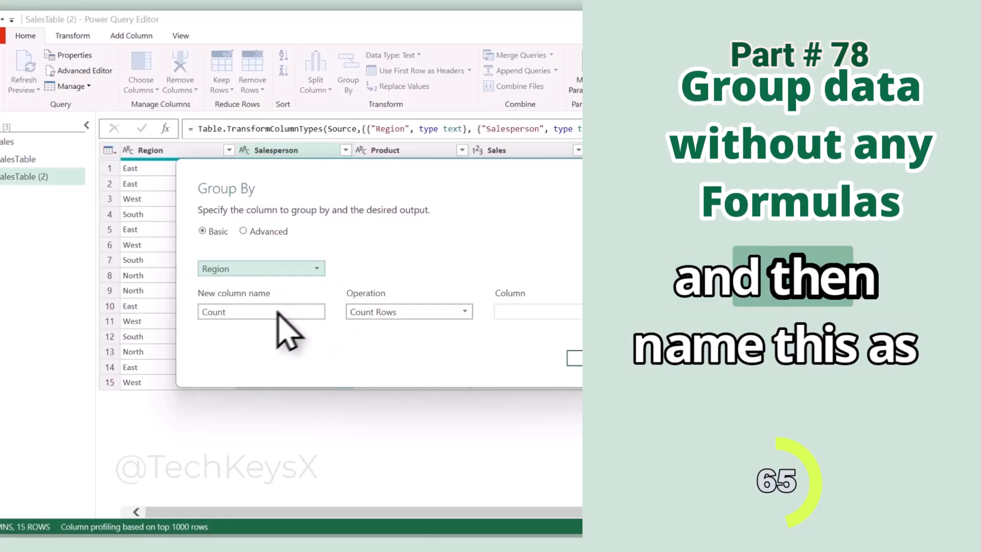
{"action": "left_click", "coordinate": [411, 312]}
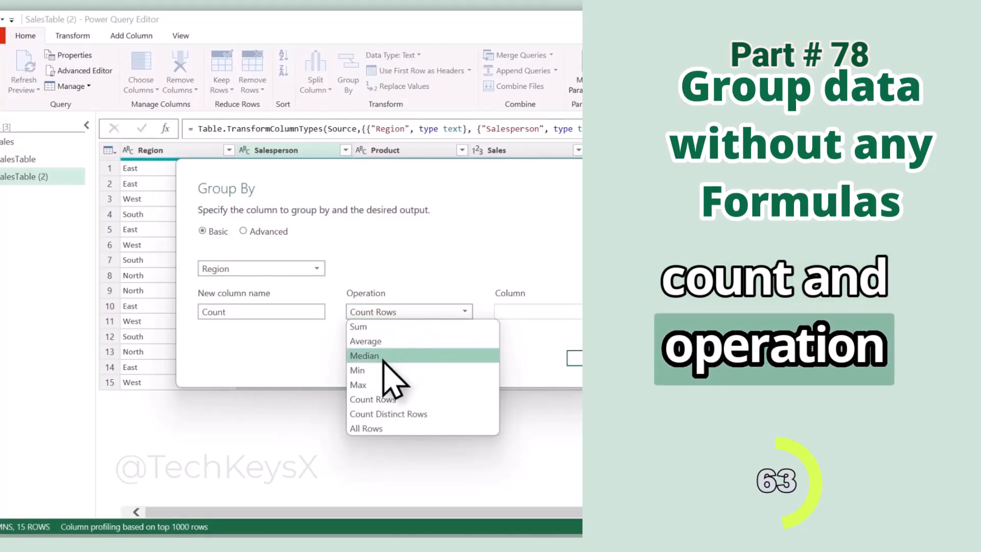
{"action": "left_click", "coordinate": [386, 399]}
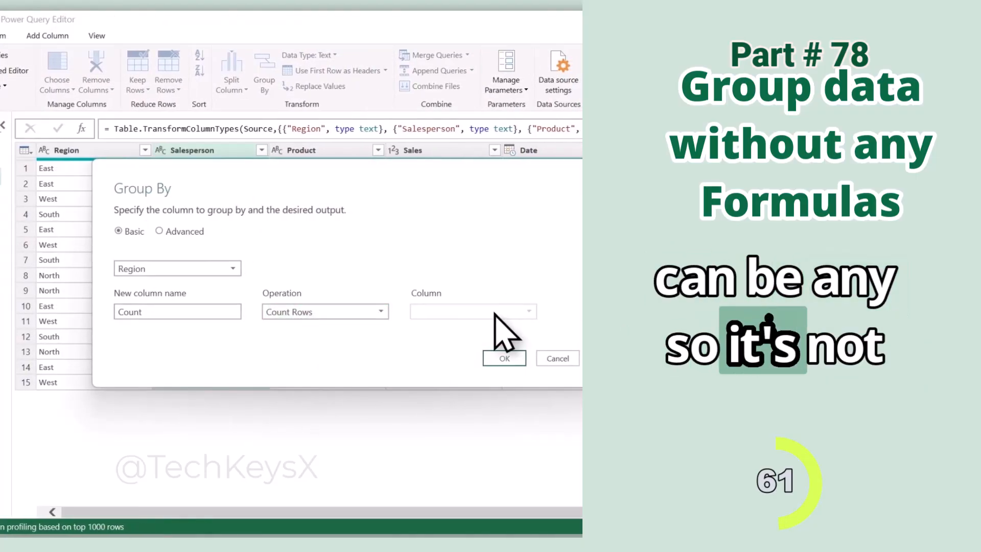
{"action": "left_click", "coordinate": [490, 357]}
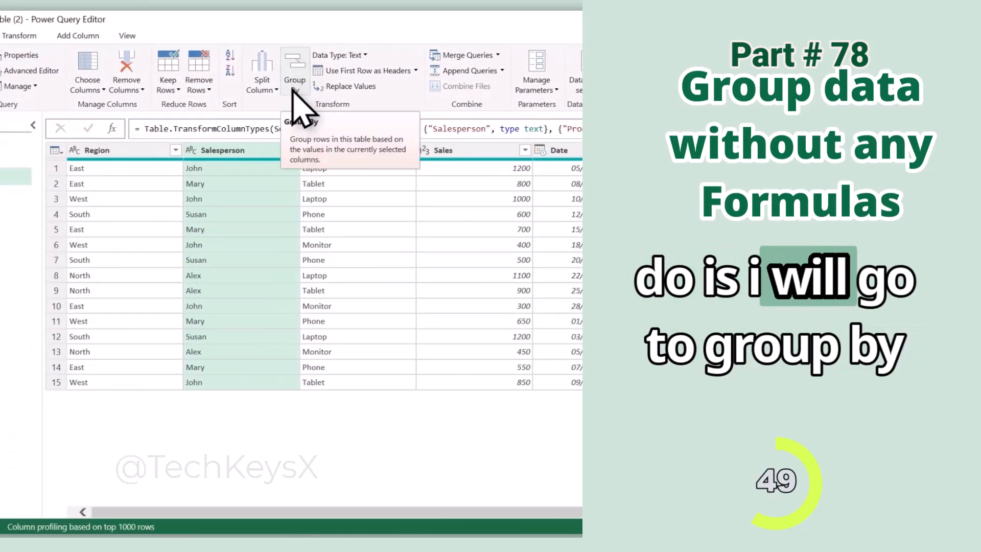
Start an advanced Group By with Region as the first grouping column and Product as the second.
{"action": "left_click", "coordinate": [294, 81]}
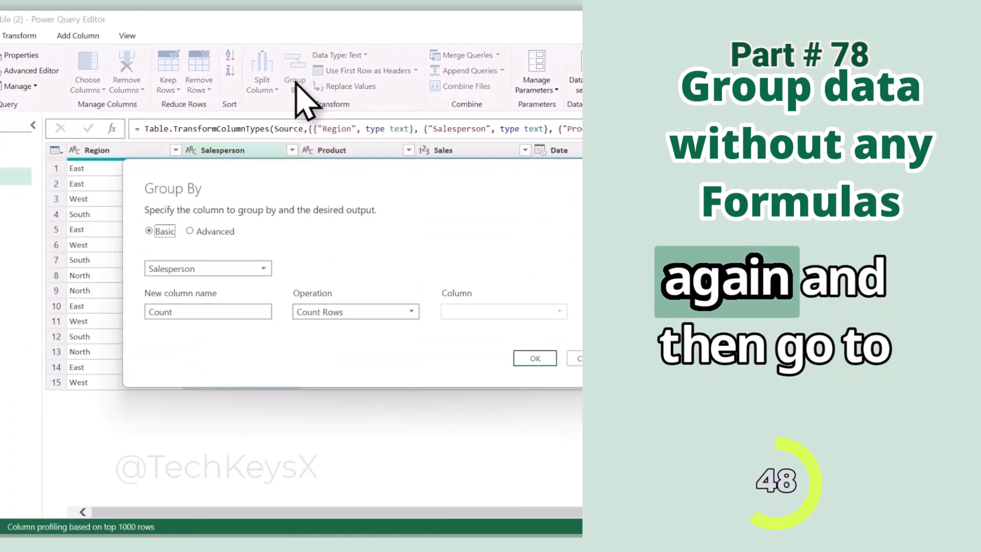
{"action": "left_click", "coordinate": [193, 231]}
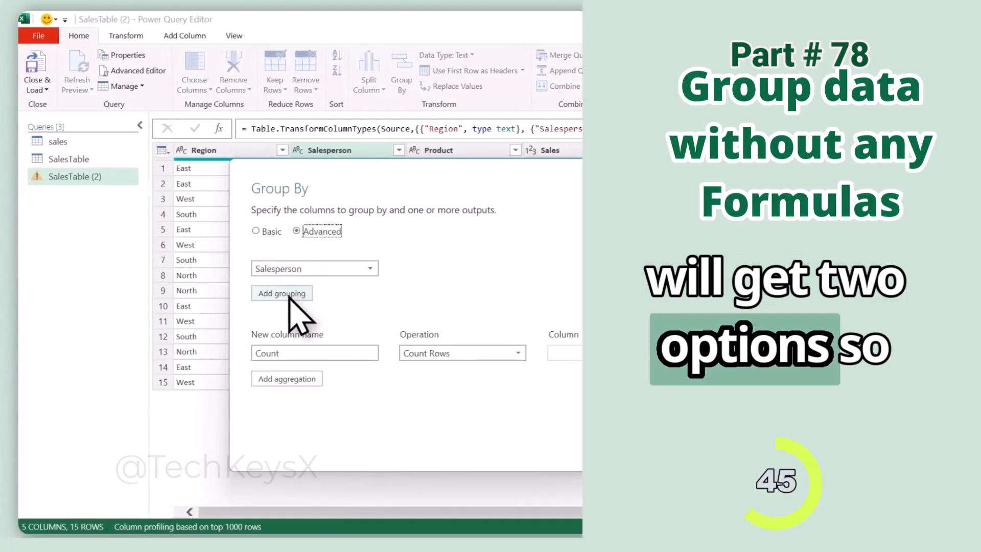
{"action": "left_click", "coordinate": [317, 268]}
{"action": "left_click", "coordinate": [276, 284]}
{"action": "left_click", "coordinate": [284, 301]}
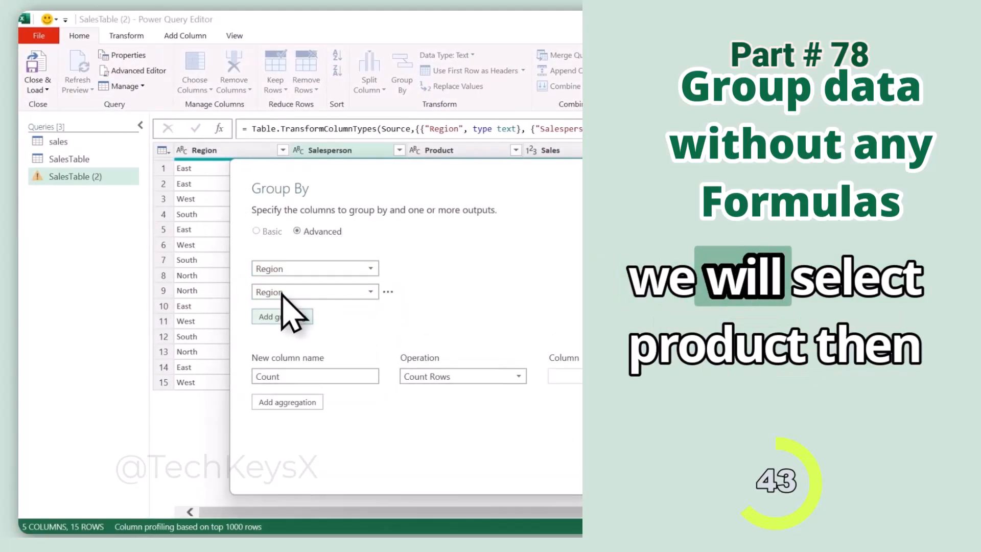
{"action": "left_click", "coordinate": [297, 292]}
{"action": "left_click", "coordinate": [276, 328]}
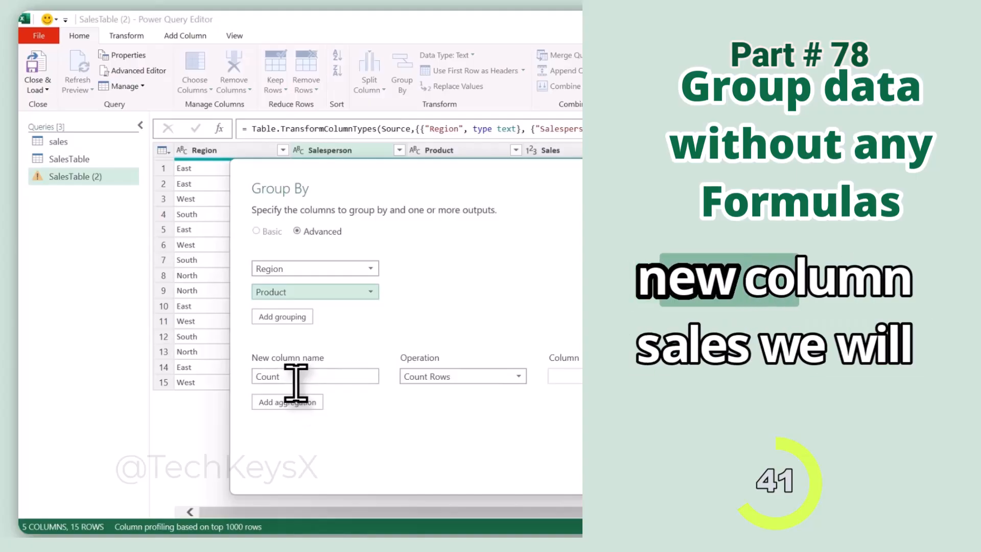
Name the aggregation column Total Sales, make it the Sum of Sales, and apply the grouping.
{"action": "left_click_drag", "start_coordinate": [296, 381], "coordinate": [242, 375]}
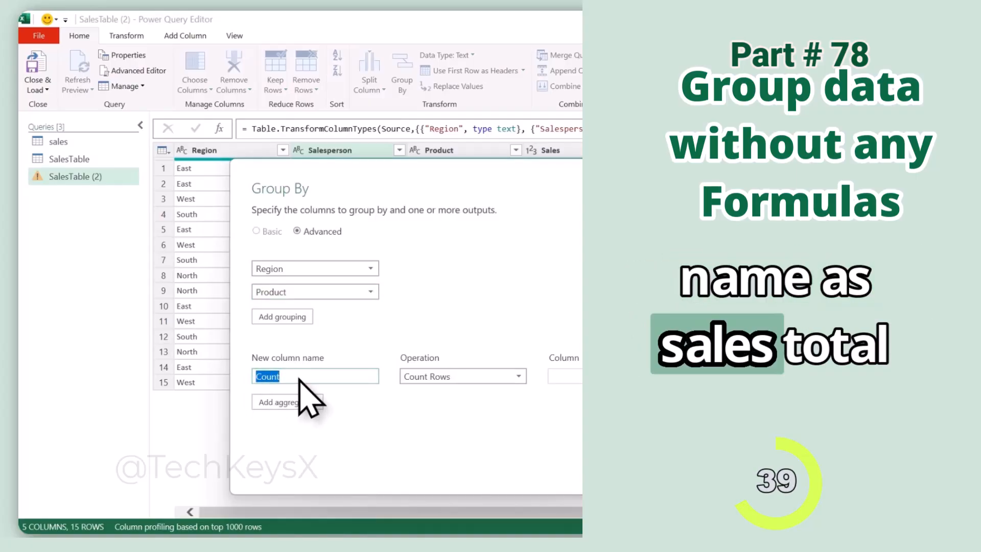
{"action": "type", "text": "Total Sales"}
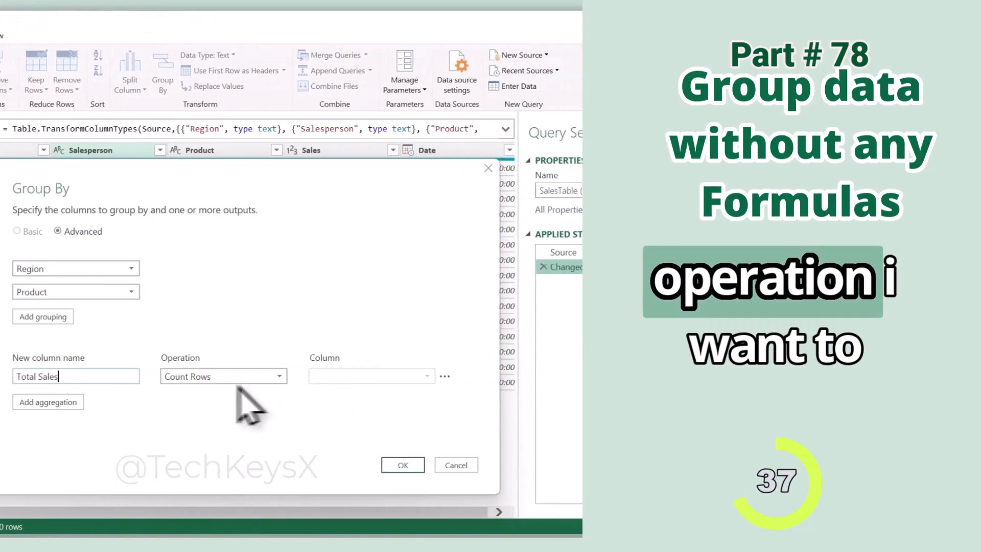
{"action": "left_click", "coordinate": [449, 376]}
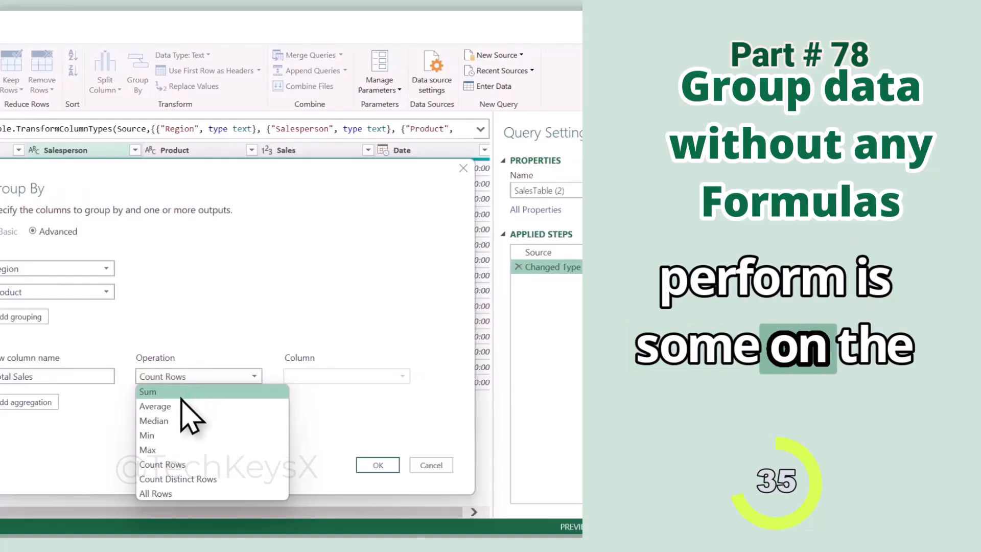
{"action": "left_click", "coordinate": [178, 391]}
{"action": "left_click", "coordinate": [327, 377]}
{"action": "left_click", "coordinate": [301, 436]}
{"action": "left_click", "coordinate": [378, 465]}
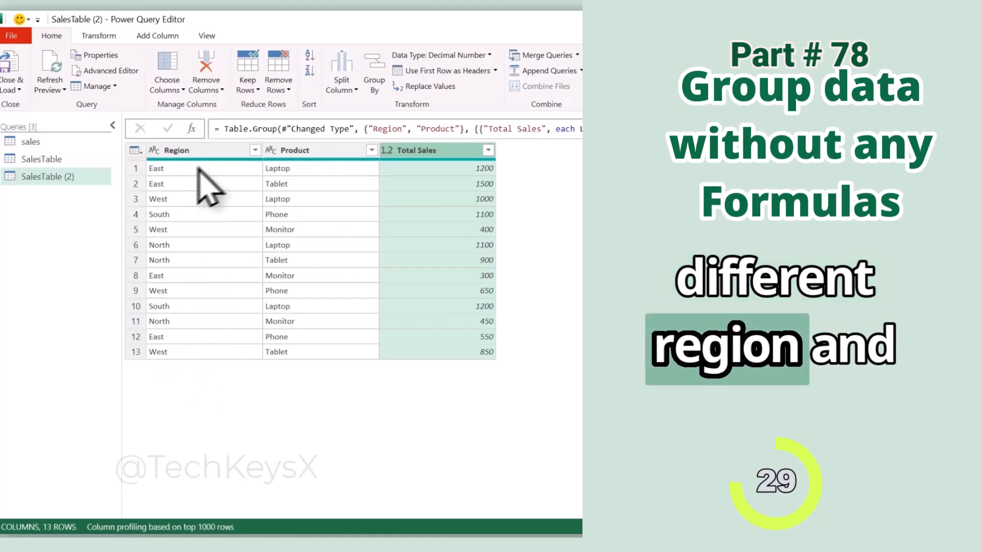
Sort the grouped table by Region in ascending order.
{"action": "left_click", "coordinate": [224, 149]}
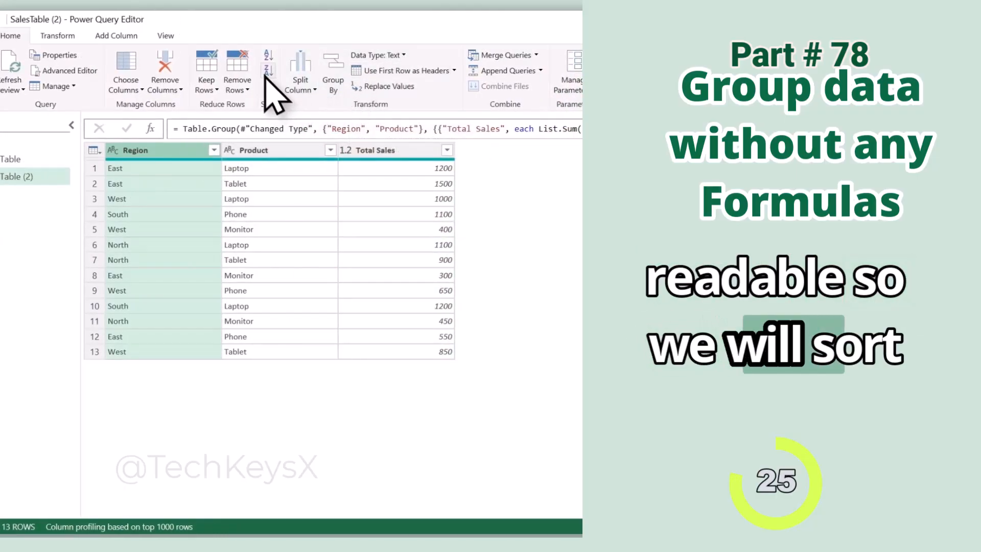
{"action": "left_click", "coordinate": [269, 56]}
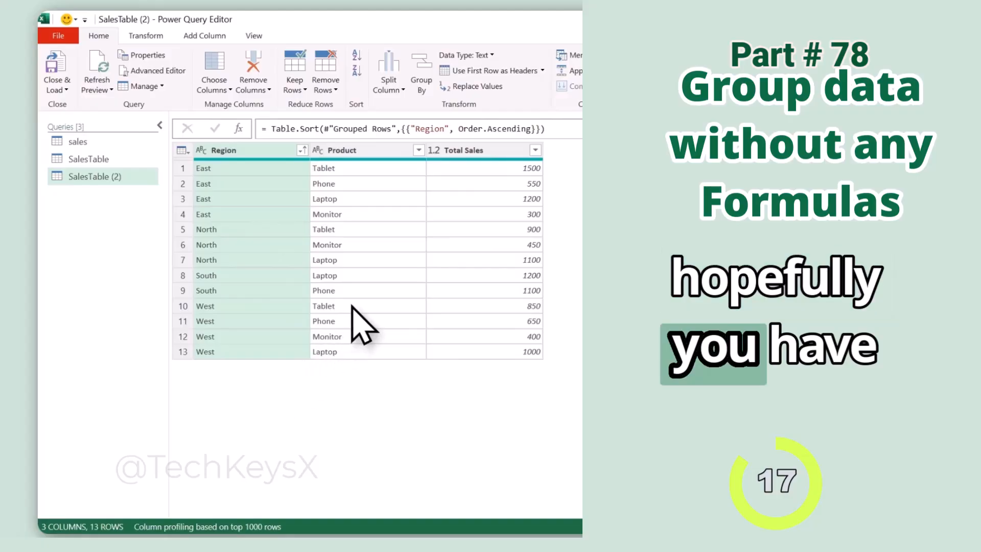
Open the Group By settings for the sorted table to review the Basic and Advanced options.
{"action": "left_click", "coordinate": [422, 86]}
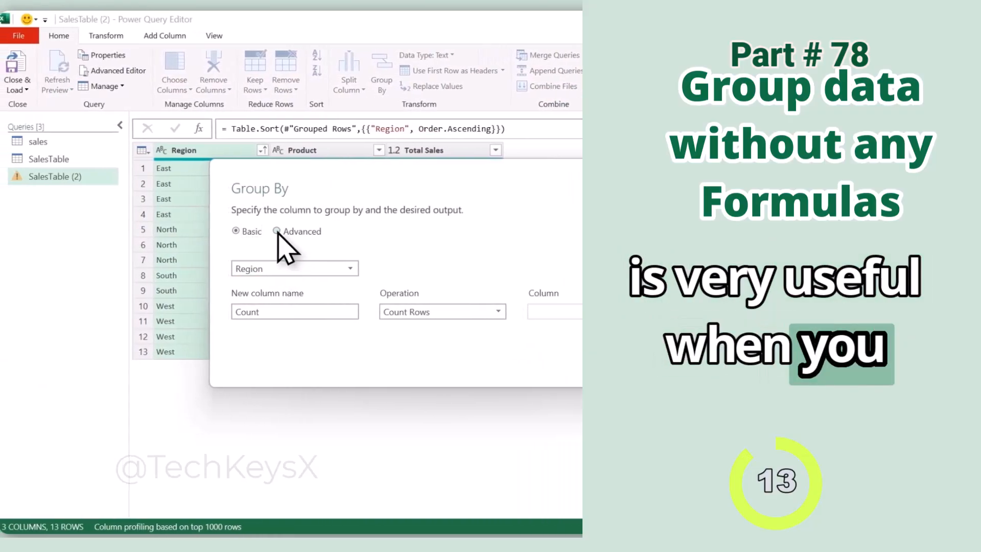
{"action": "left_click", "coordinate": [135, 231]}
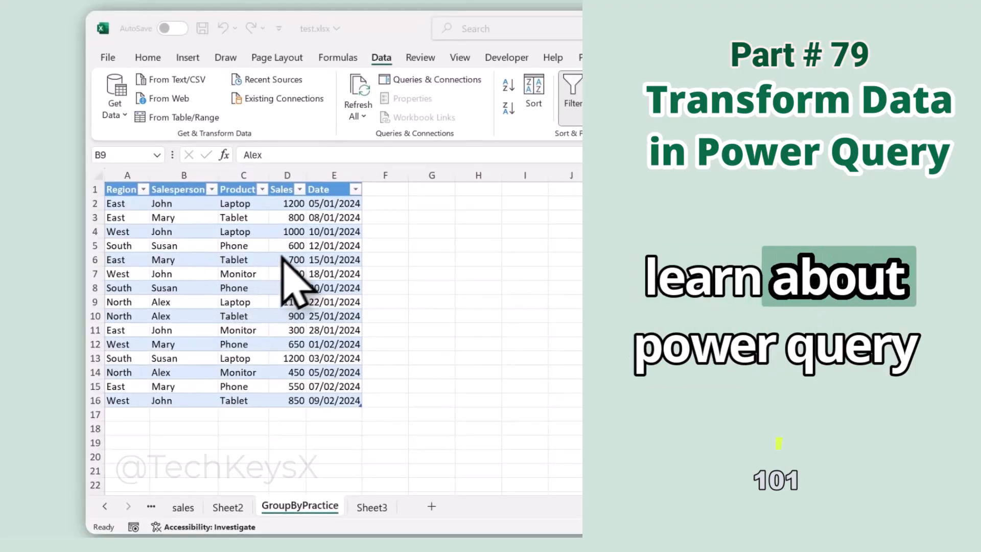
Load the GroupByPractice sales table into Power Query and change the Date column's data type to Date, replacing the current conversion.
{"action": "left_click", "coordinate": [195, 232]}
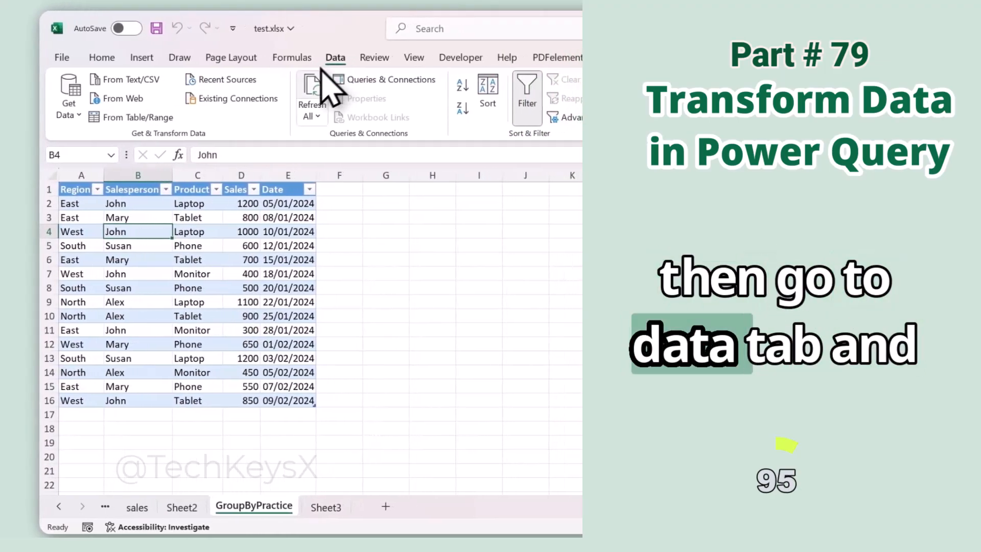
{"action": "left_click", "coordinate": [113, 119]}
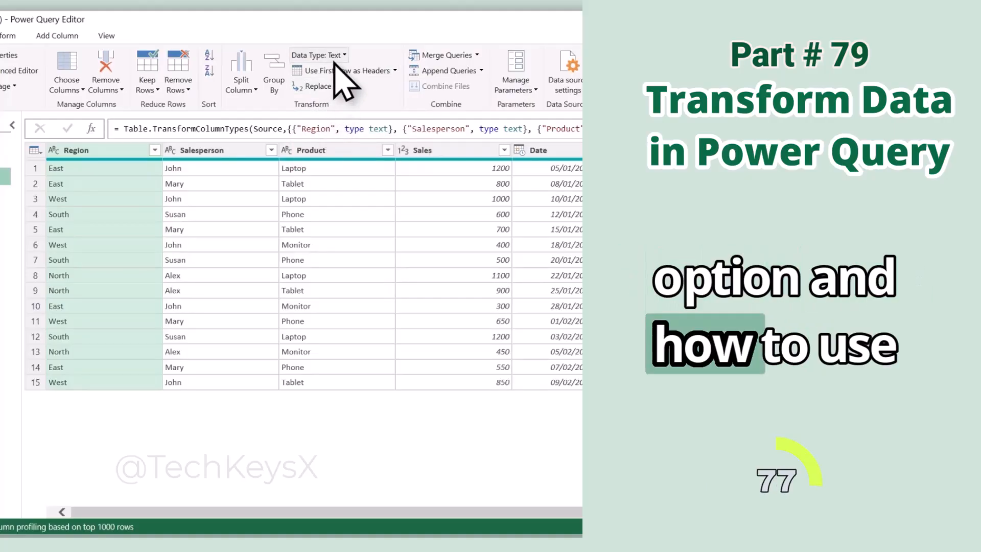
{"action": "left_click", "coordinate": [571, 153]}
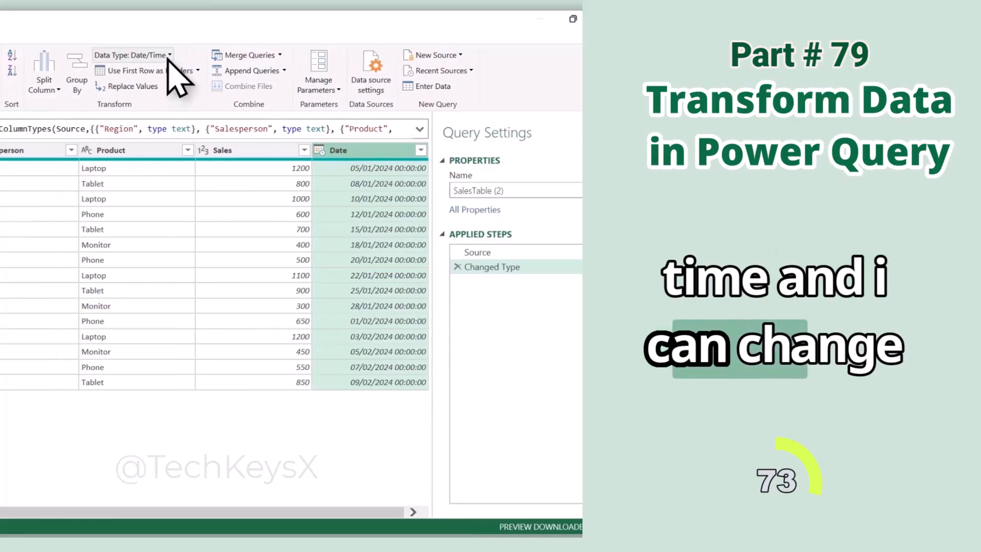
{"action": "left_click", "coordinate": [168, 55]}
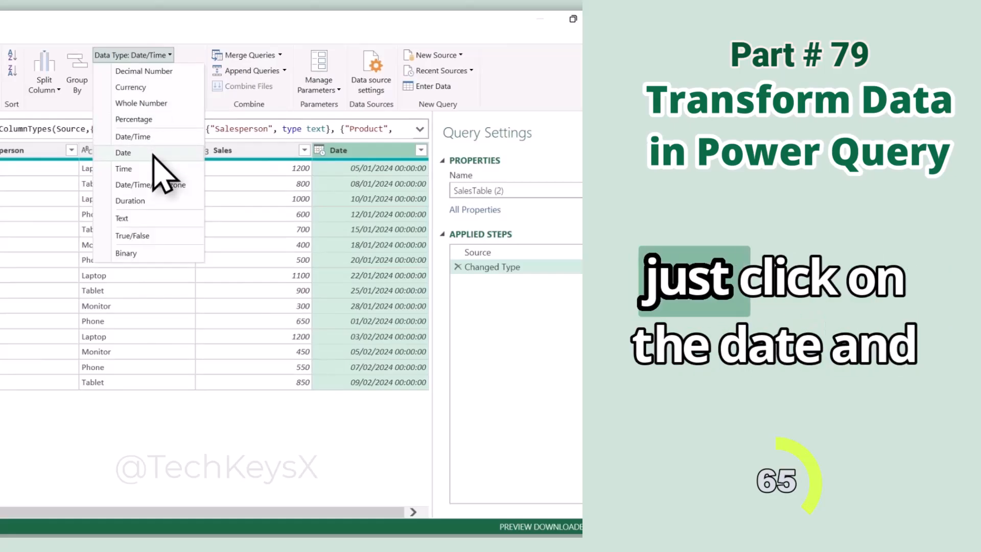
{"action": "left_click", "coordinate": [155, 153]}
{"action": "left_click", "coordinate": [170, 321]}
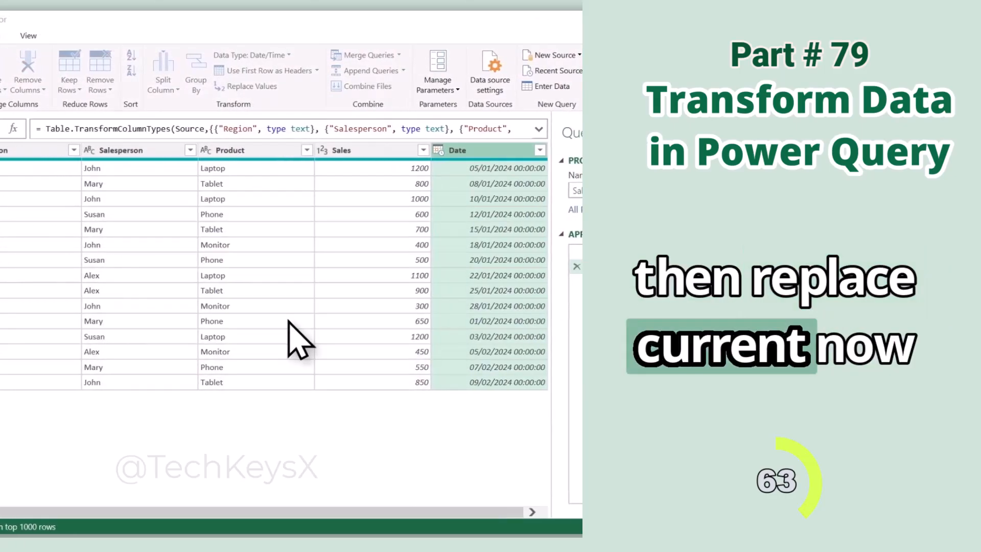
Change the Sales column's data type to Currency, replacing the current conversion.
{"action": "left_click", "coordinate": [376, 150]}
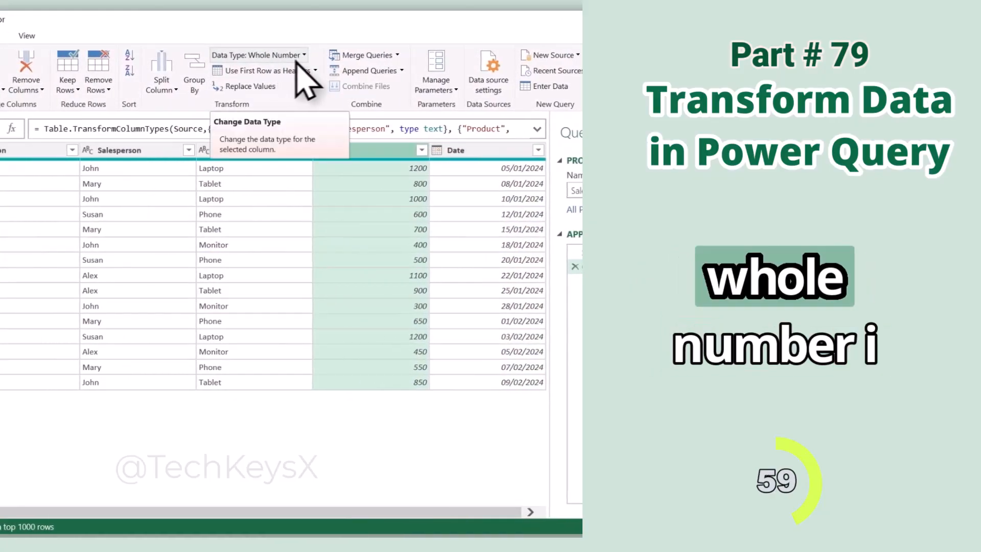
{"action": "left_click", "coordinate": [304, 55]}
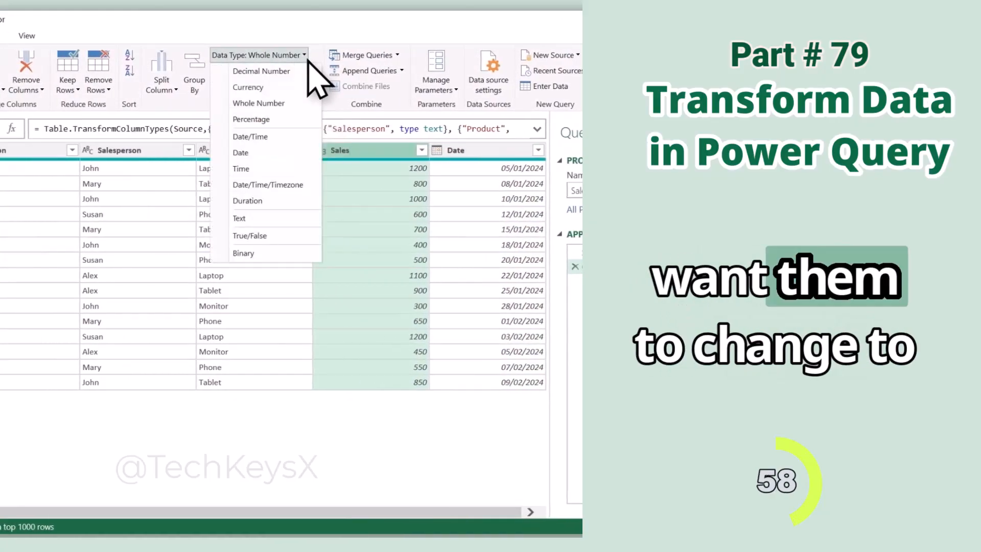
{"action": "left_click", "coordinate": [280, 87]}
{"action": "left_click", "coordinate": [299, 321]}
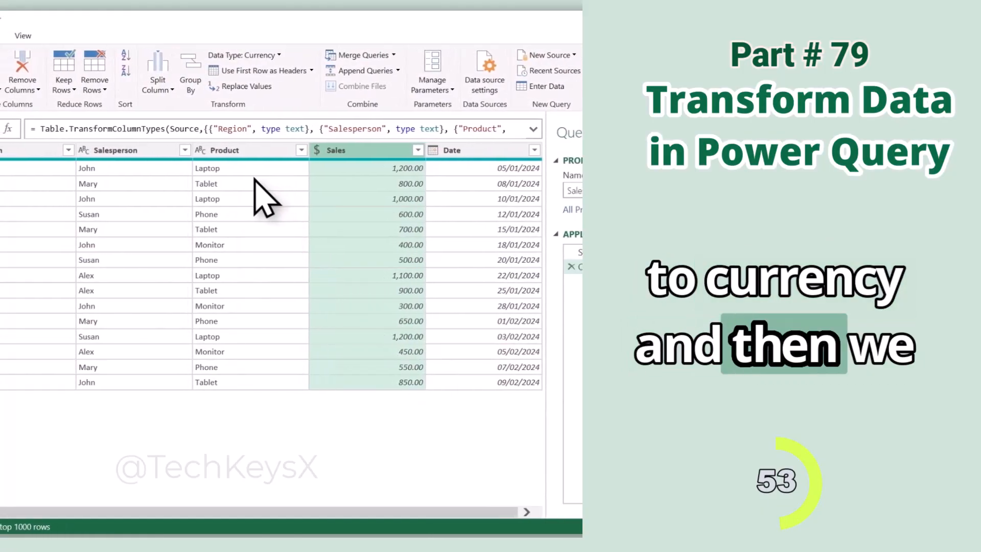
Promote the first row to headers, and turn the headers back into the first row.
{"action": "left_click", "coordinate": [328, 70]}
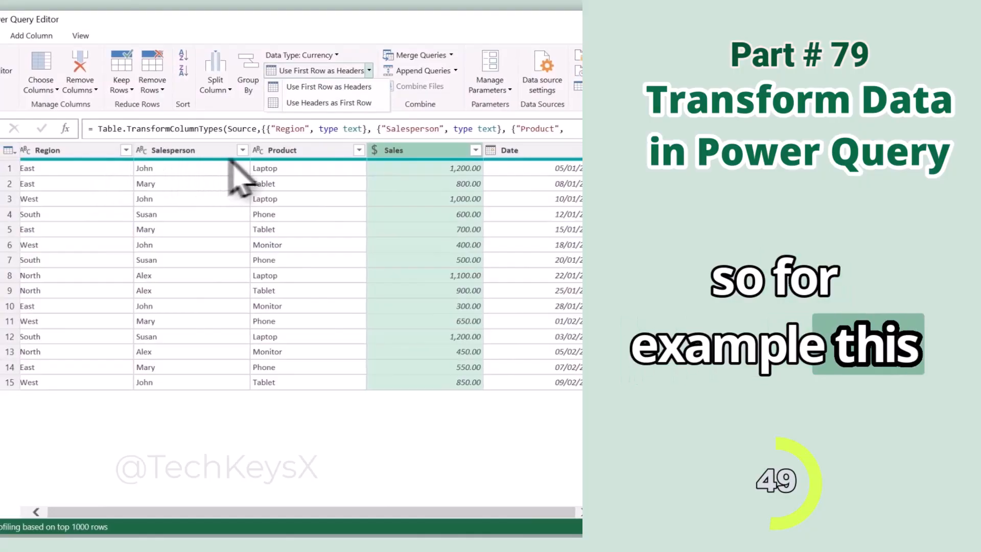
{"action": "left_click", "coordinate": [352, 87]}
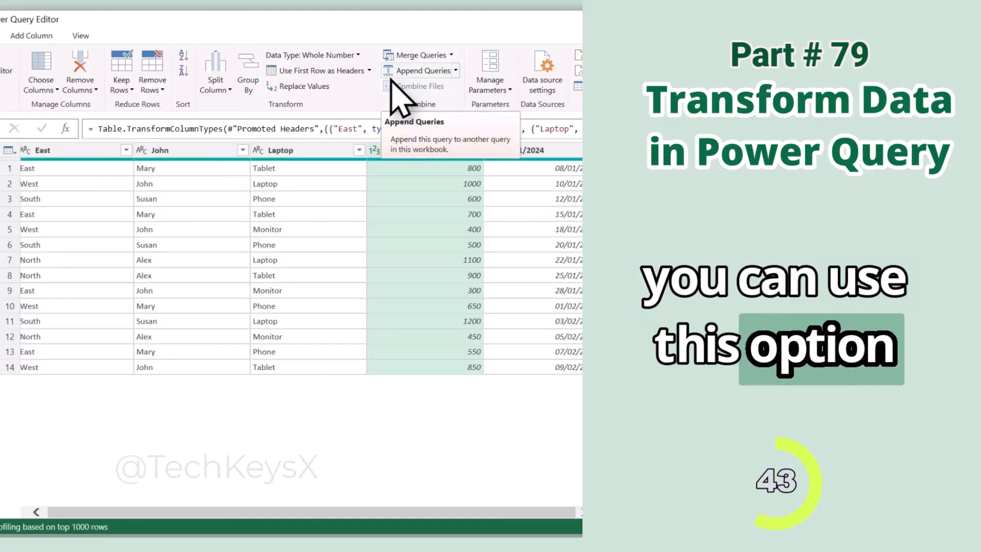
{"action": "left_click", "coordinate": [369, 71]}
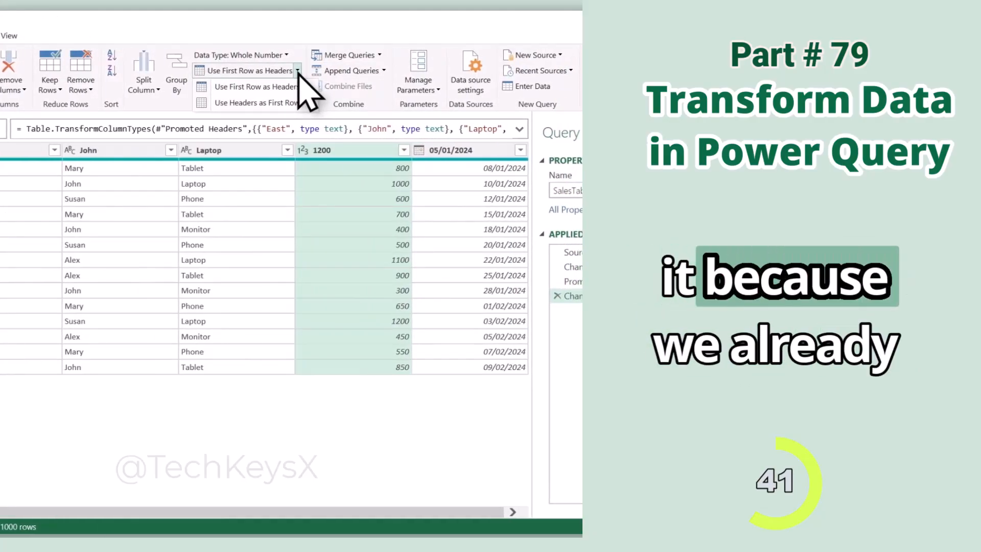
{"action": "left_click", "coordinate": [286, 103]}
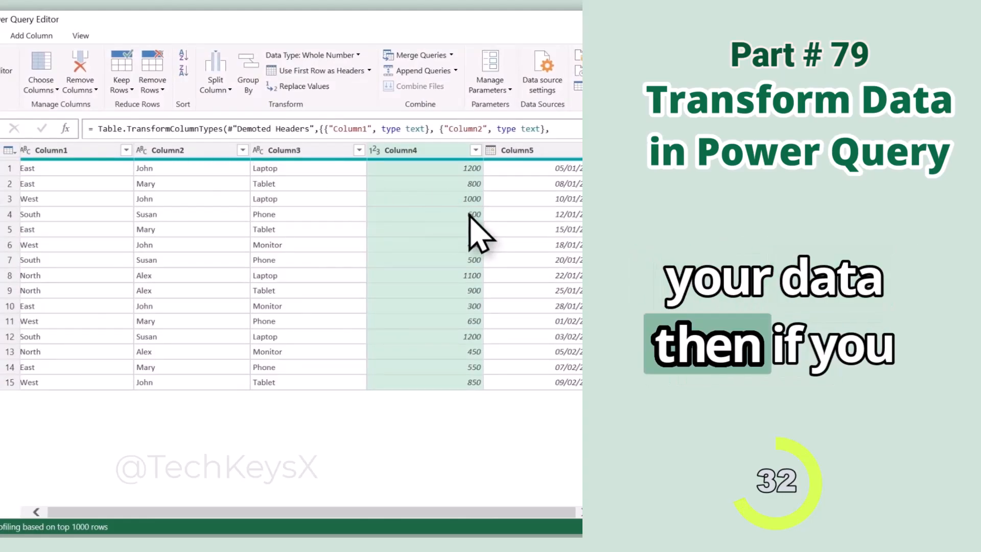
Delete the applied steps Changed Type2, Demoted Headers, Changed Type1 and Promoted Headers from the query.
{"action": "left_click", "coordinate": [405, 326]}
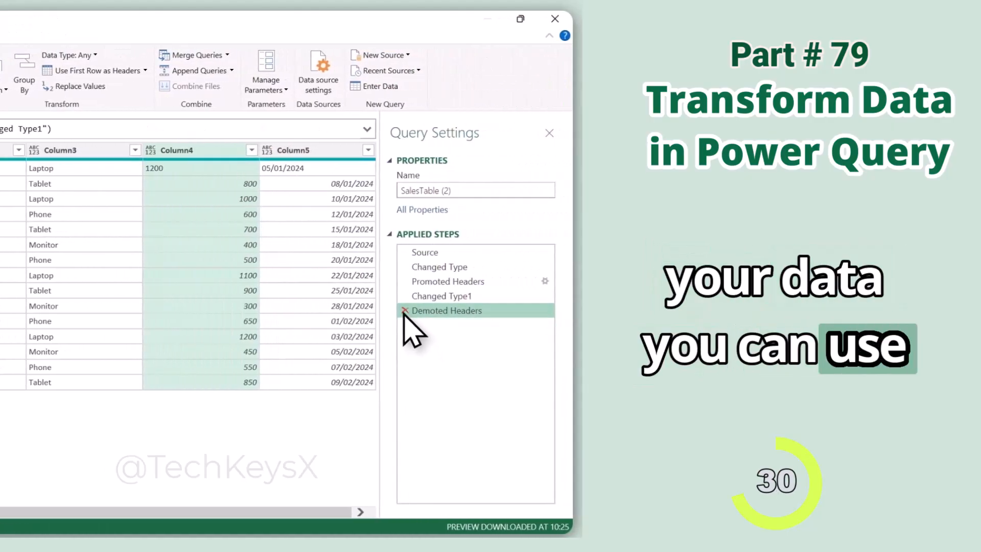
{"action": "left_click", "coordinate": [405, 310]}
{"action": "left_click", "coordinate": [404, 296]}
{"action": "left_click", "coordinate": [404, 281]}
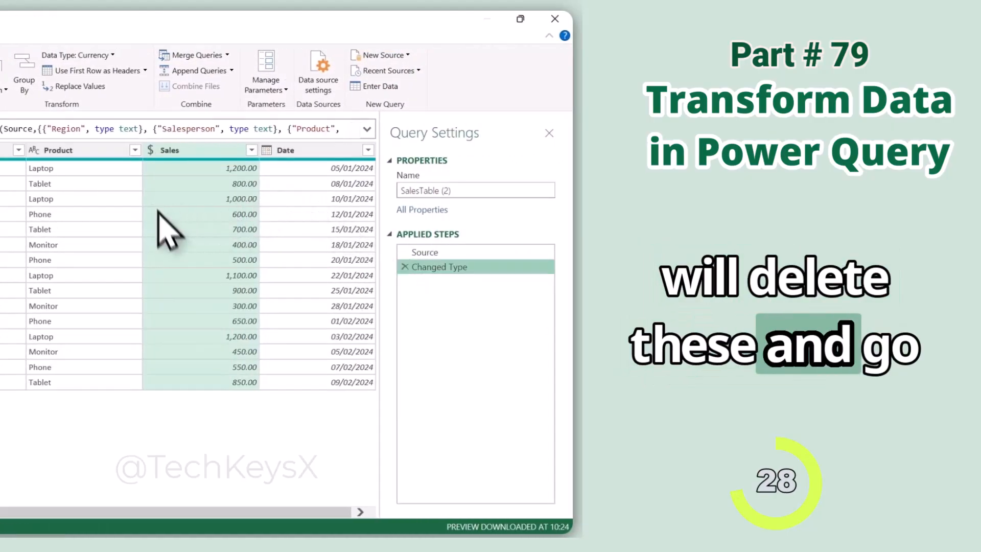
Replace the value 1200 with 1400 in the Sales column.
{"action": "left_click", "coordinate": [100, 88]}
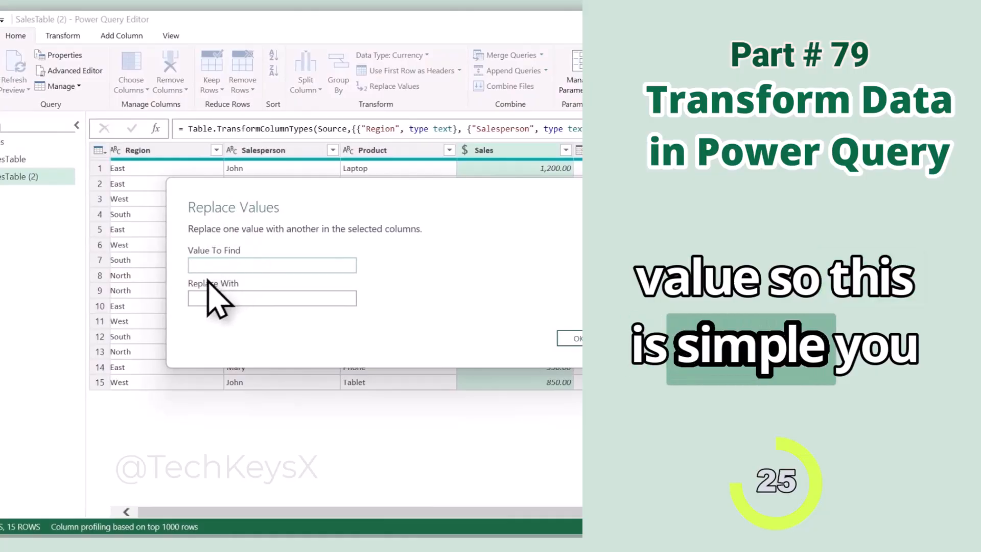
{"action": "type", "text": "East"}
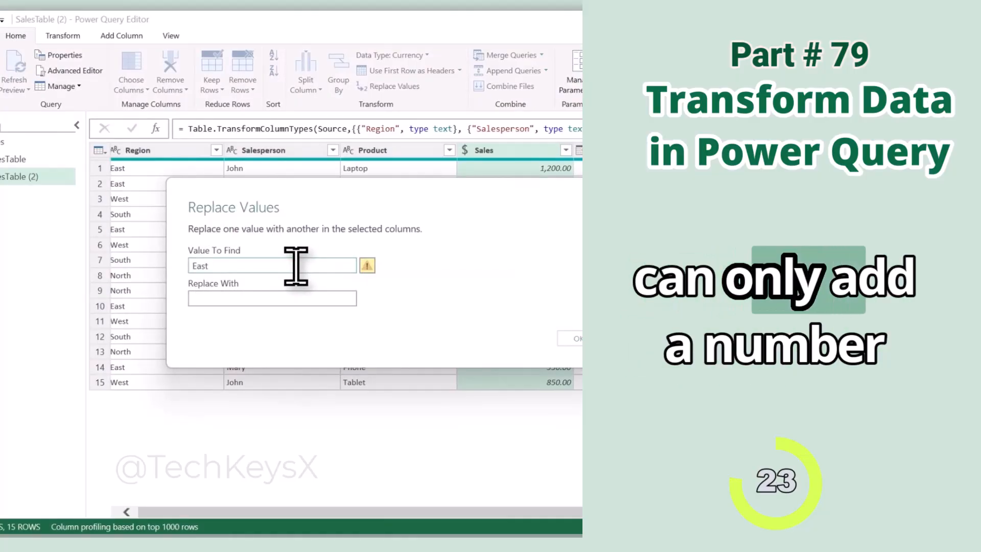
{"action": "key", "text": "BackSpace"}
{"action": "key", "text": "BackSpace"}
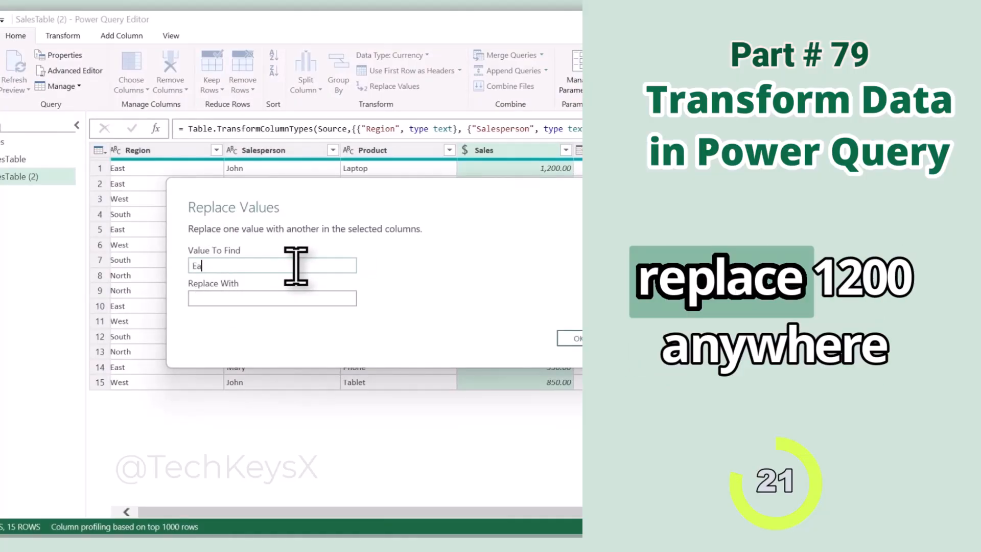
{"action": "type", "text": "12"}
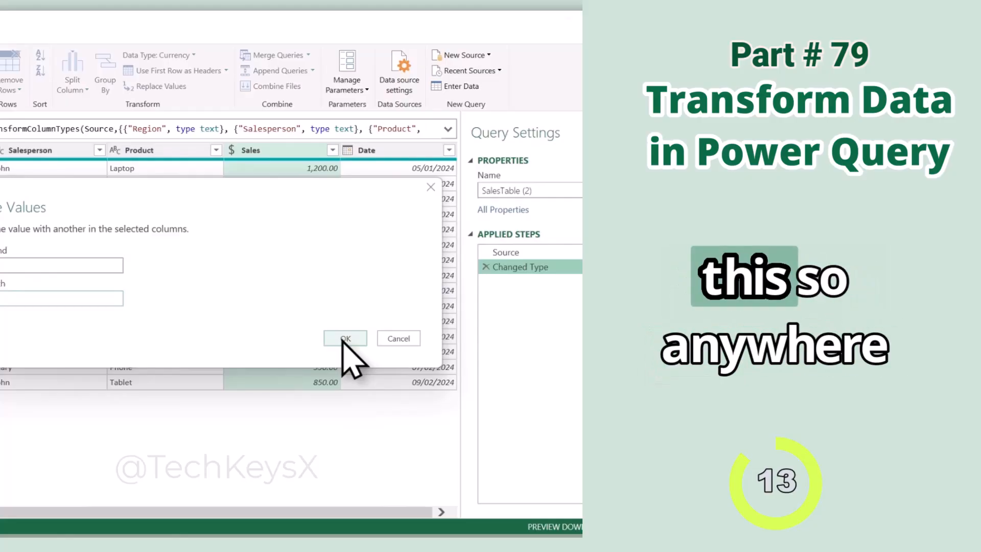
{"action": "left_click", "coordinate": [344, 338]}
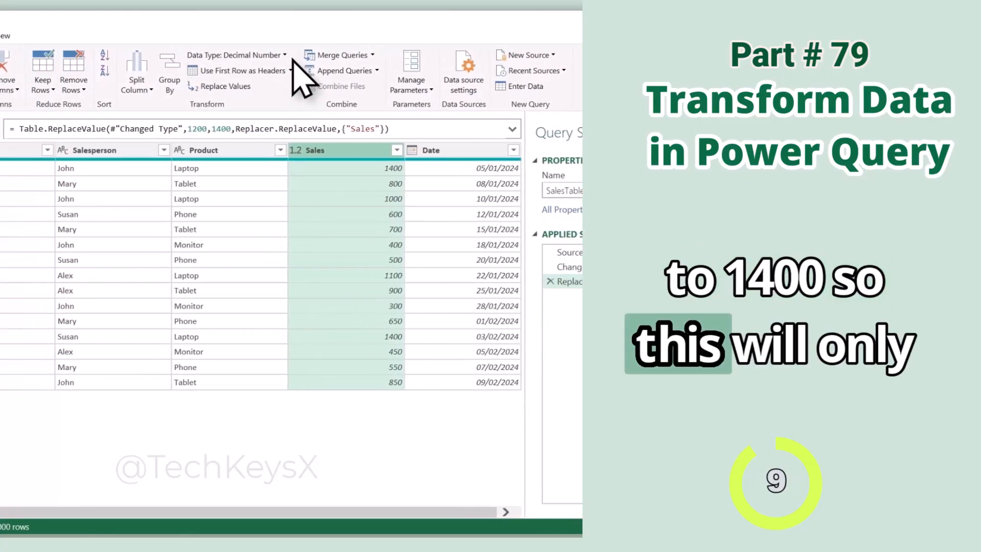
{"action": "left_click", "coordinate": [245, 87]}
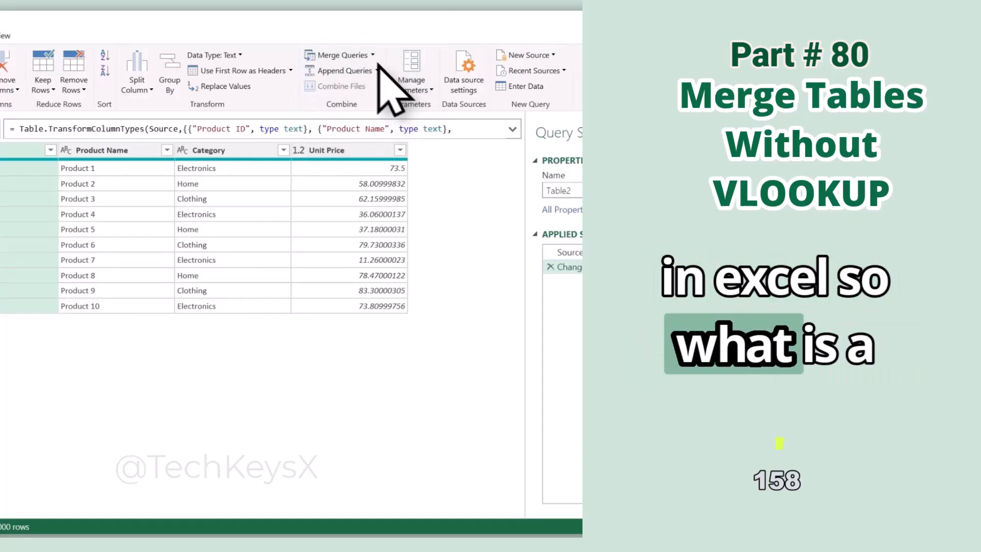
Check the available Merge Queries options, and close the Power Query Editor to return to the workbook.
{"action": "left_click", "coordinate": [348, 54]}
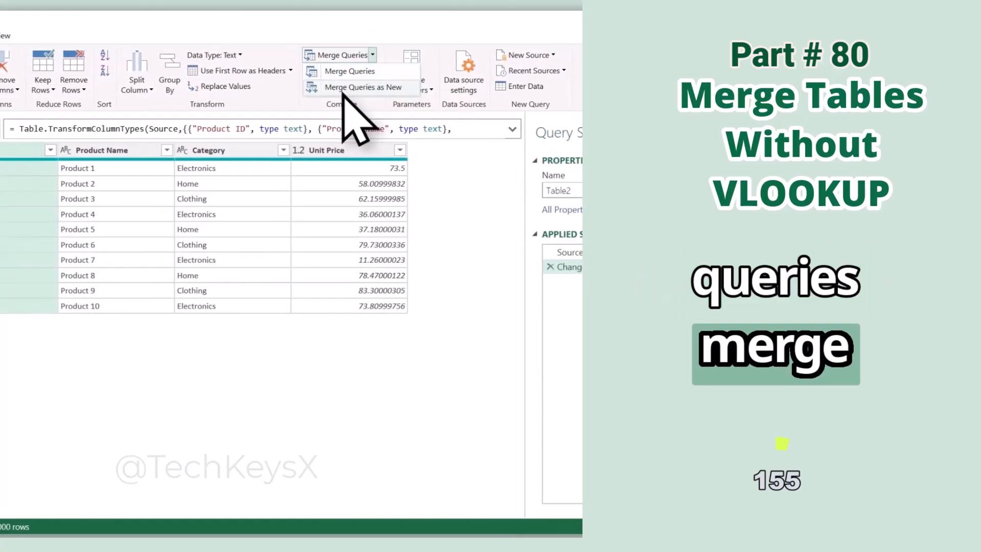
{"action": "left_click", "coordinate": [433, 176]}
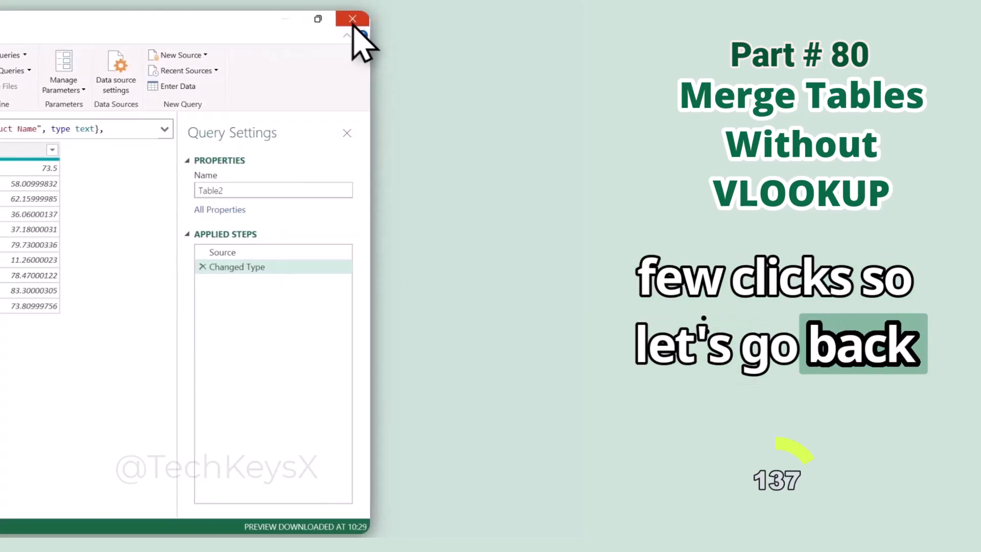
{"action": "left_click", "coordinate": [352, 23]}
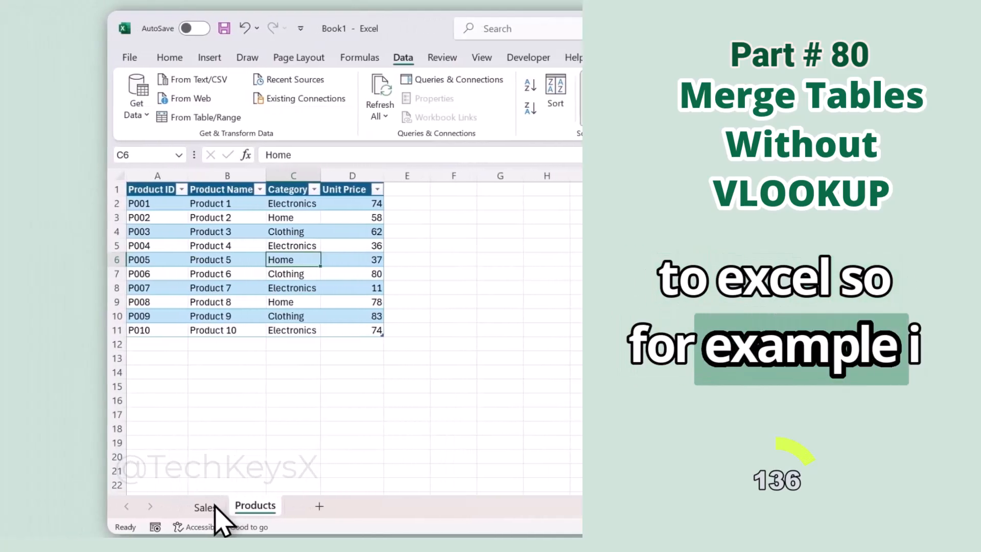
Compare the columns of the order table on the Sales sheet with the product table on the Products sheet.
{"action": "left_click", "coordinate": [214, 504]}
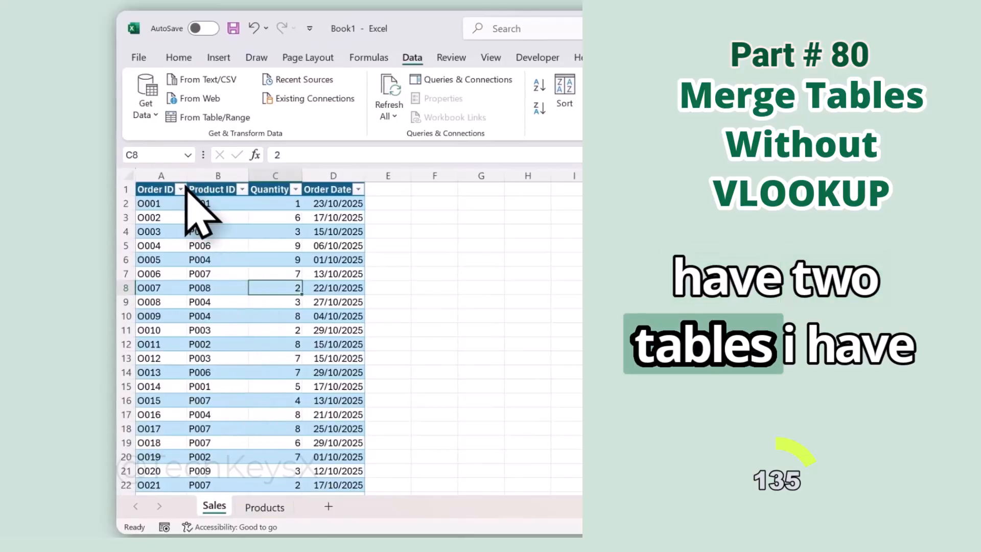
{"action": "left_click", "coordinate": [271, 507]}
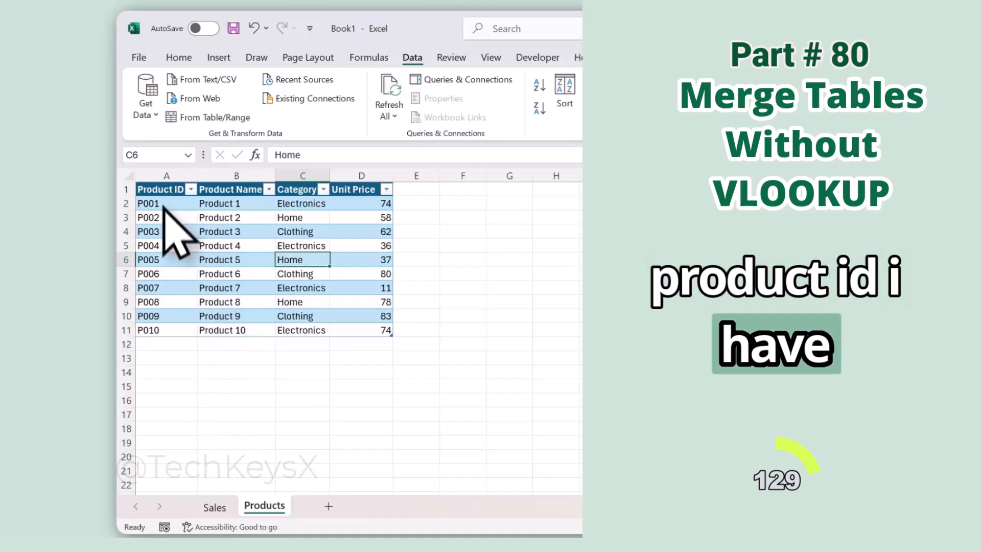
{"action": "left_click", "coordinate": [213, 505]}
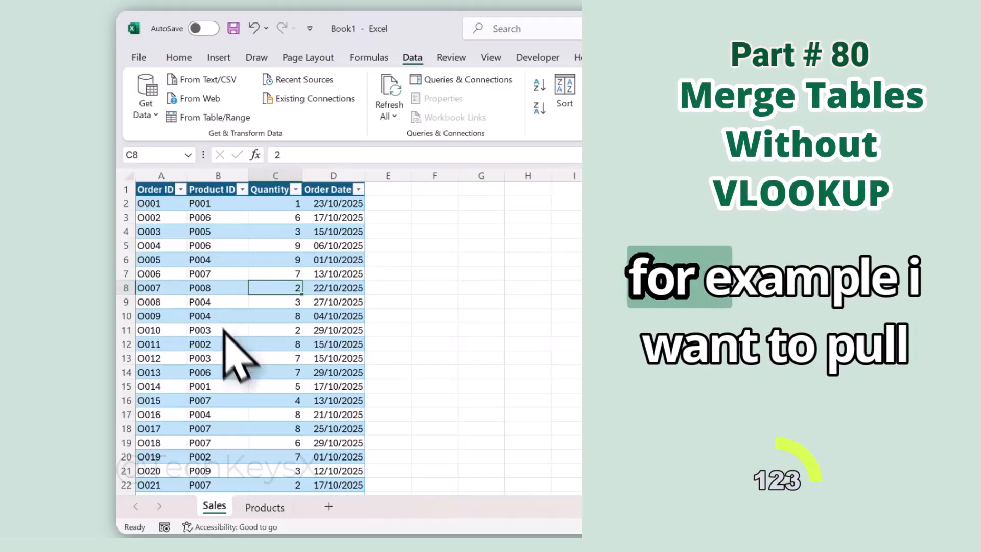
{"action": "left_click", "coordinate": [262, 511]}
{"action": "left_click", "coordinate": [220, 511]}
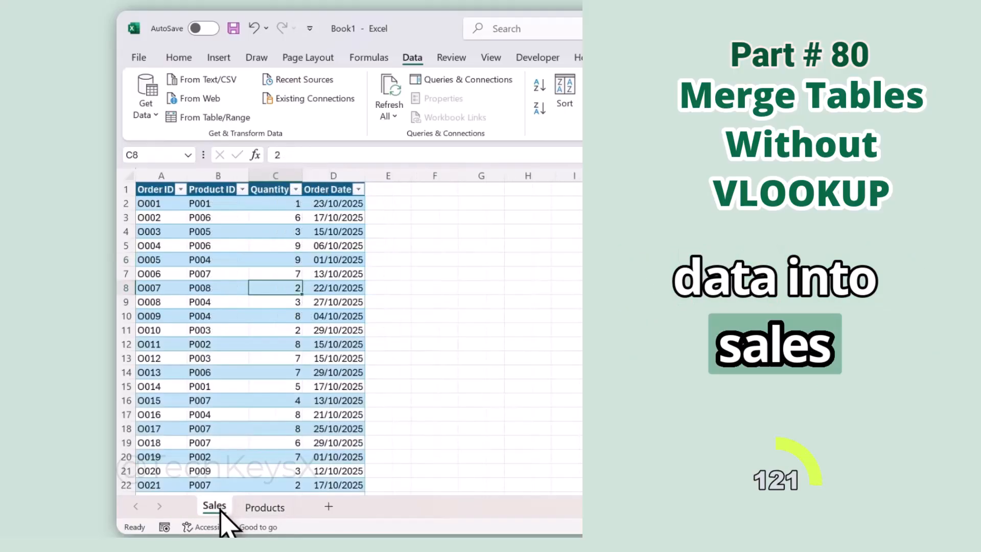
{"action": "left_click", "coordinate": [276, 512]}
{"action": "left_click", "coordinate": [220, 508]}
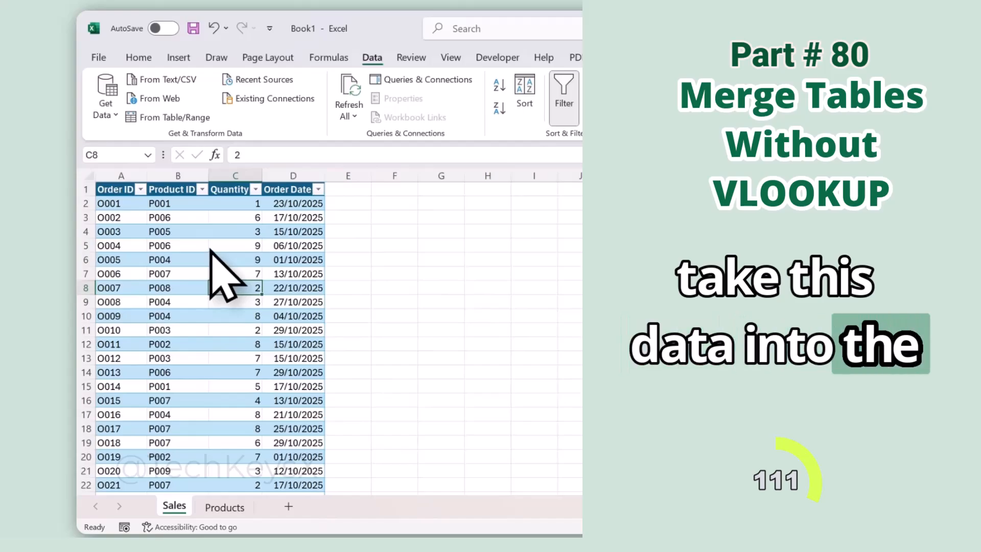
Bring the Sales sheet's table into Power Query and load it back with Only Create Connection.
{"action": "left_click", "coordinate": [202, 260]}
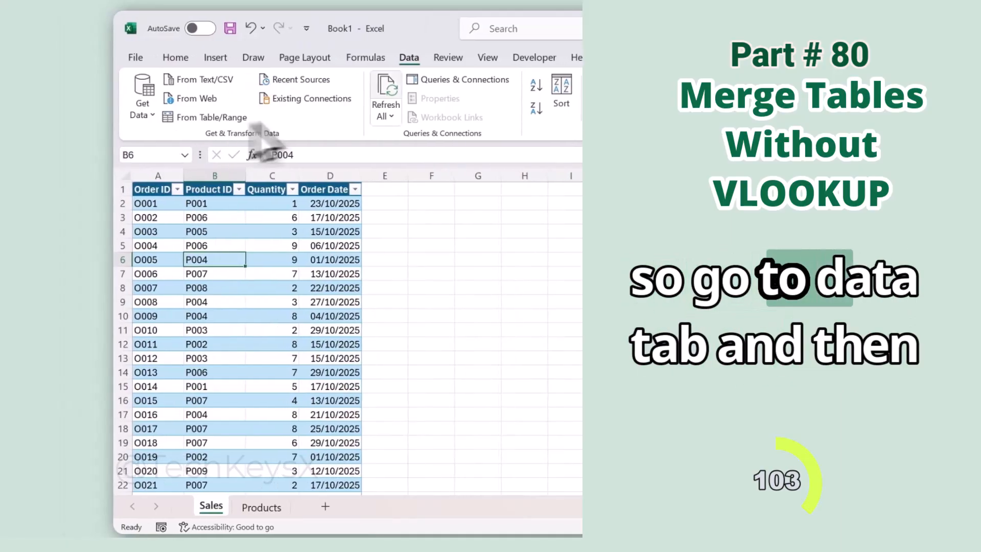
{"action": "left_click", "coordinate": [75, 127]}
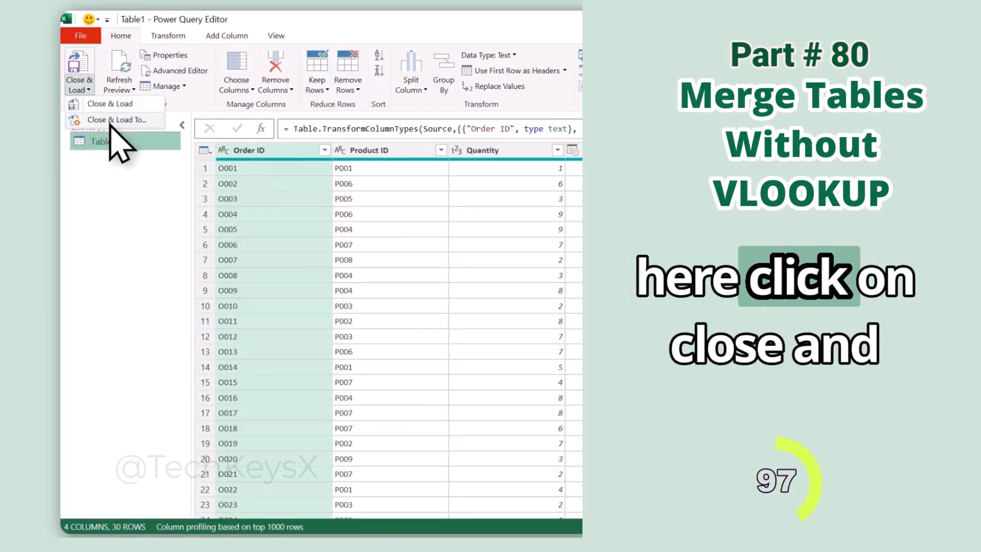
{"action": "left_click", "coordinate": [110, 122]}
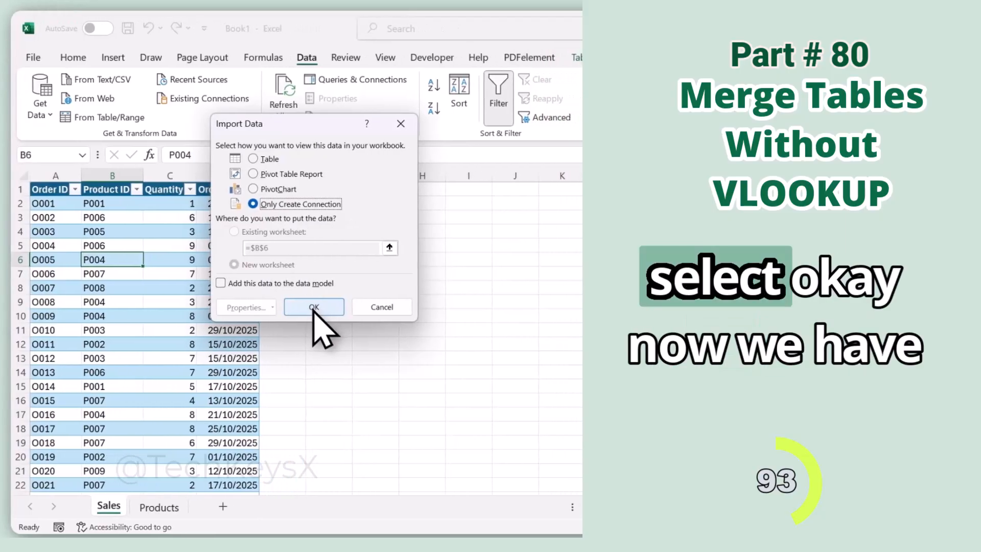
{"action": "left_click", "coordinate": [364, 307]}
Rename the Table1 query as Sales.
{"action": "mouse_move", "coordinate": [794, 258]}
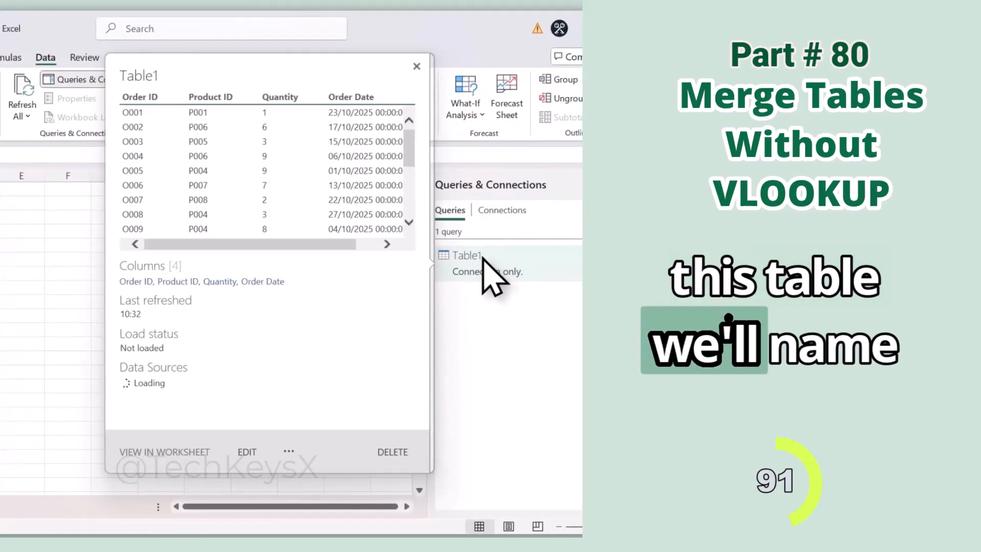
{"action": "right_click", "coordinate": [483, 257]}
{"action": "left_click", "coordinate": [504, 323]}
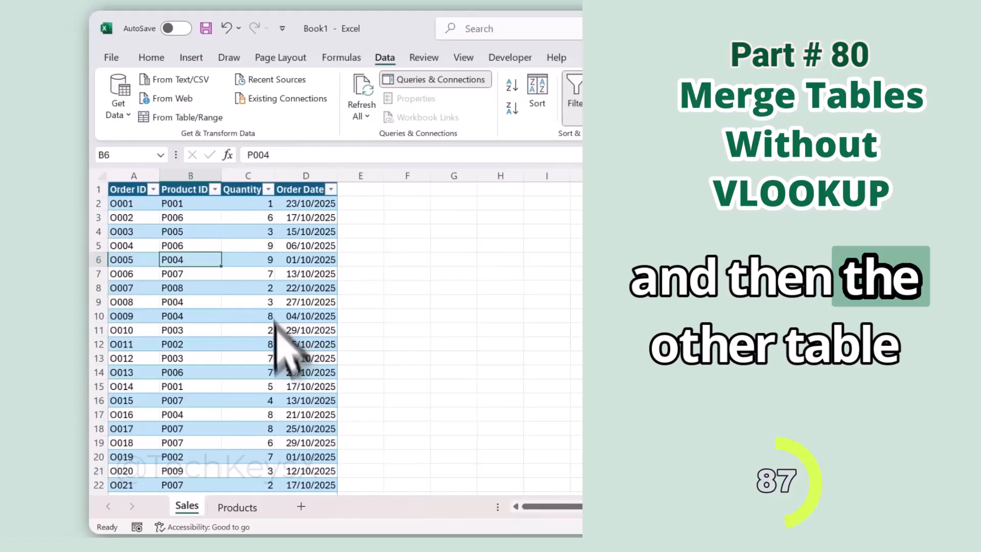
Bring the Products sheet's table into Power Query and name the query Products.
{"action": "left_click", "coordinate": [242, 505]}
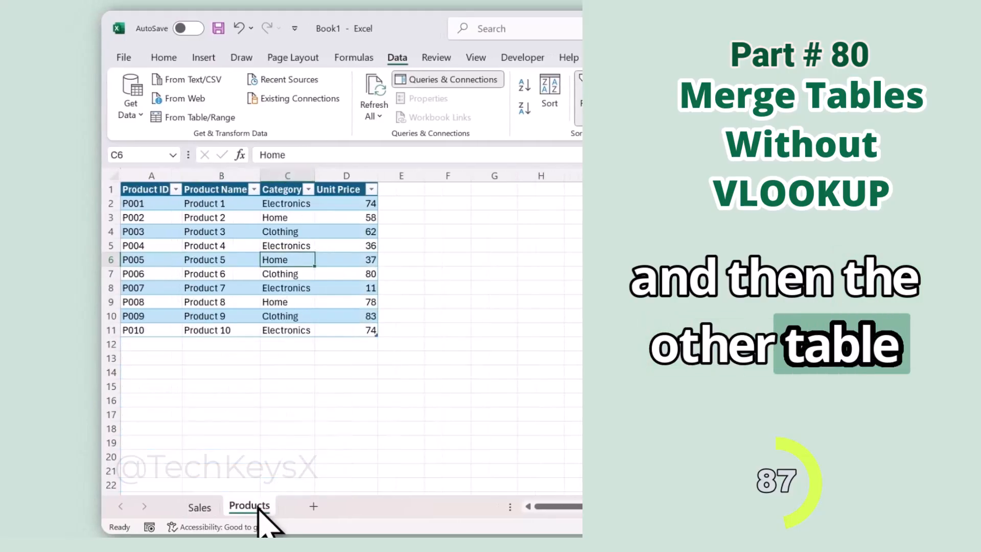
{"action": "left_click", "coordinate": [262, 217]}
{"action": "left_click", "coordinate": [223, 116]}
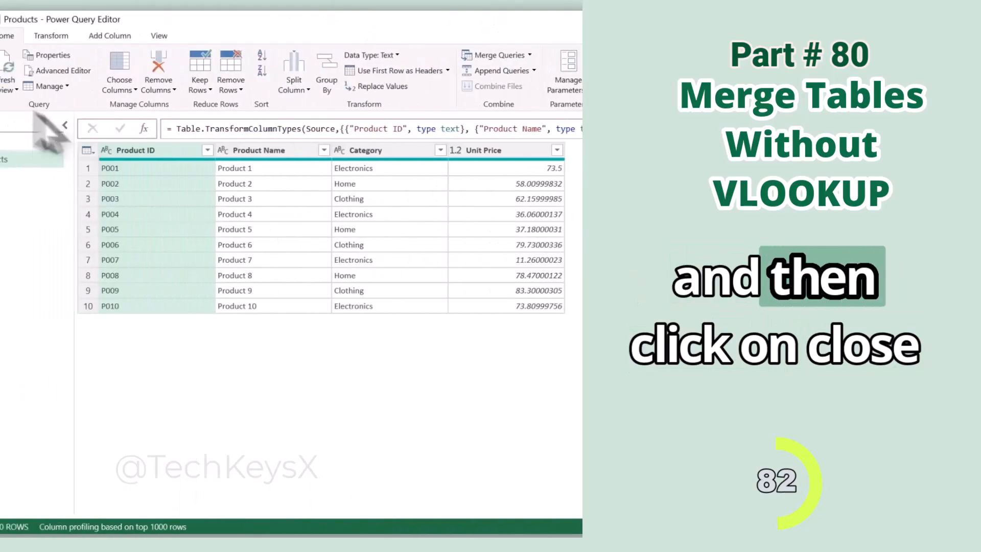
Load the Products query to the workbook with Only Create Connection.
{"action": "left_click", "coordinate": [136, 88]}
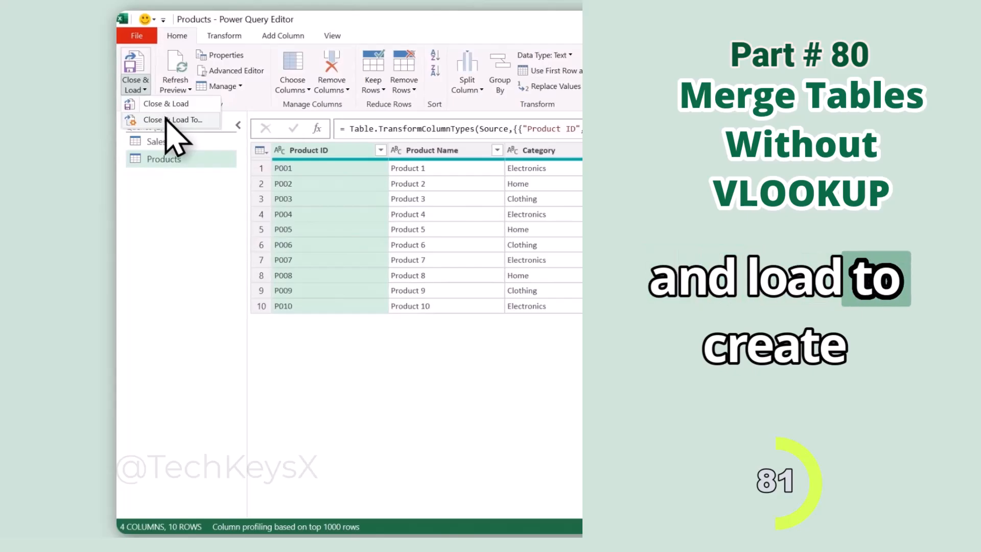
{"action": "left_click", "coordinate": [168, 119]}
{"action": "left_click", "coordinate": [245, 202]}
{"action": "left_click", "coordinate": [300, 307]}
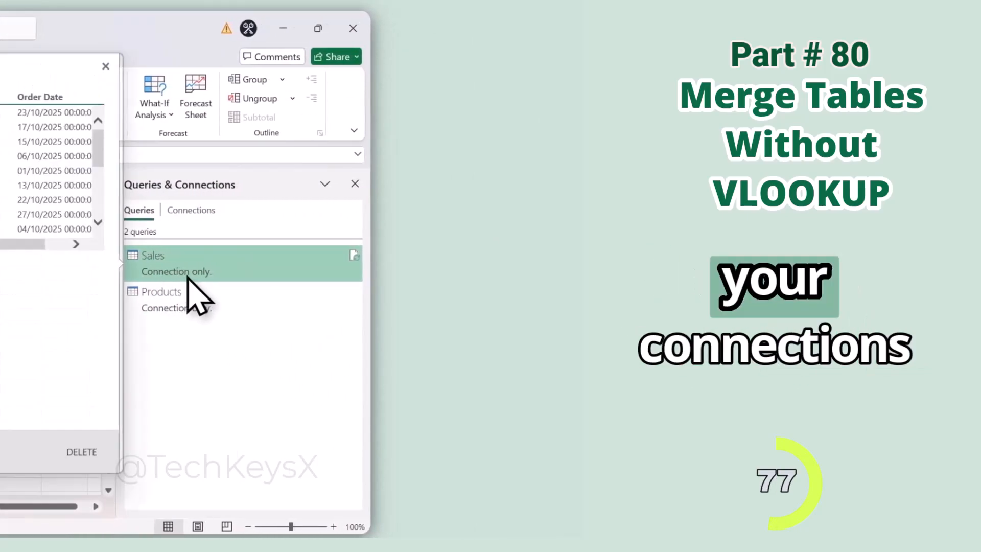
Open the Sales query in Power Query Editor and merge it with Products on Product ID, using a Left Outer join.
{"action": "mouse_move", "coordinate": [192, 276]}
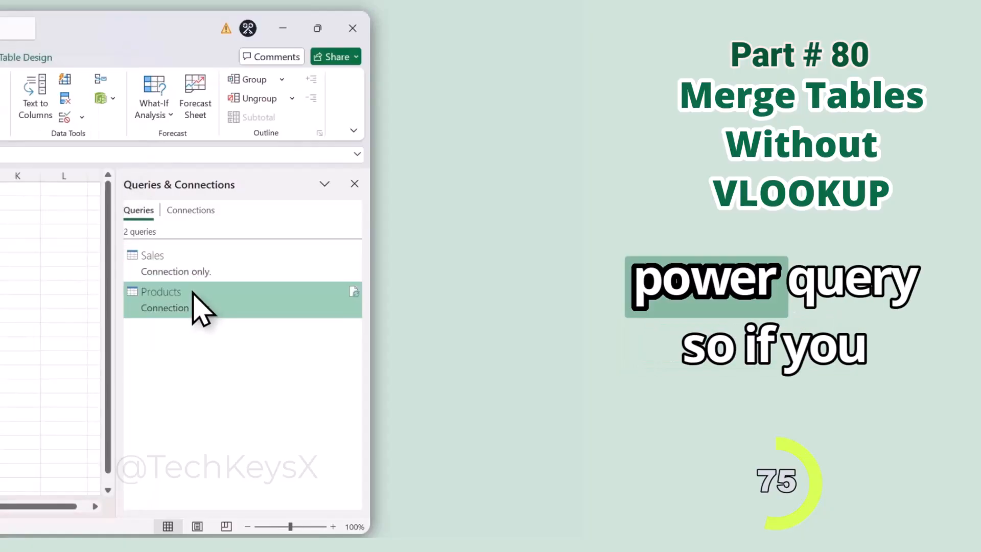
{"action": "double_click", "coordinate": [192, 281]}
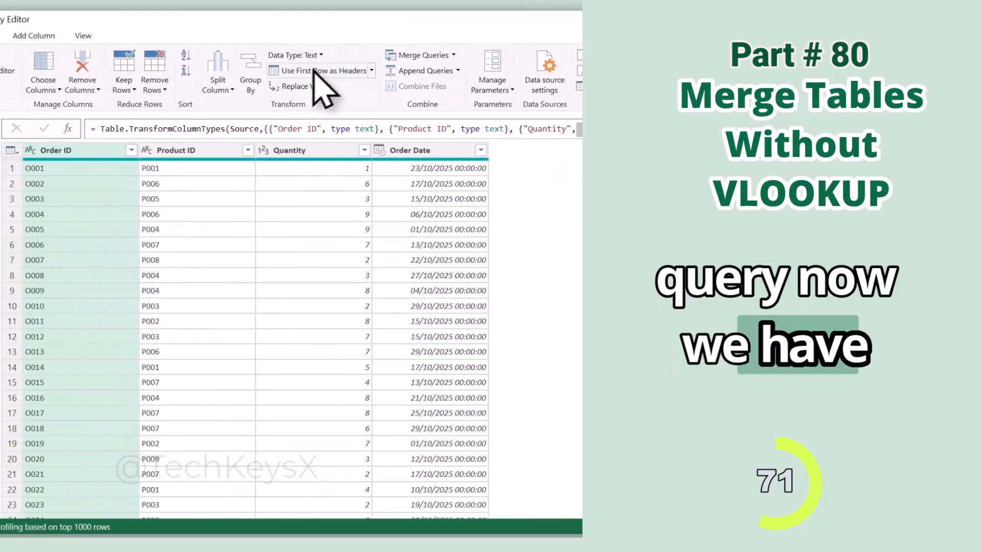
{"action": "left_click", "coordinate": [466, 55]}
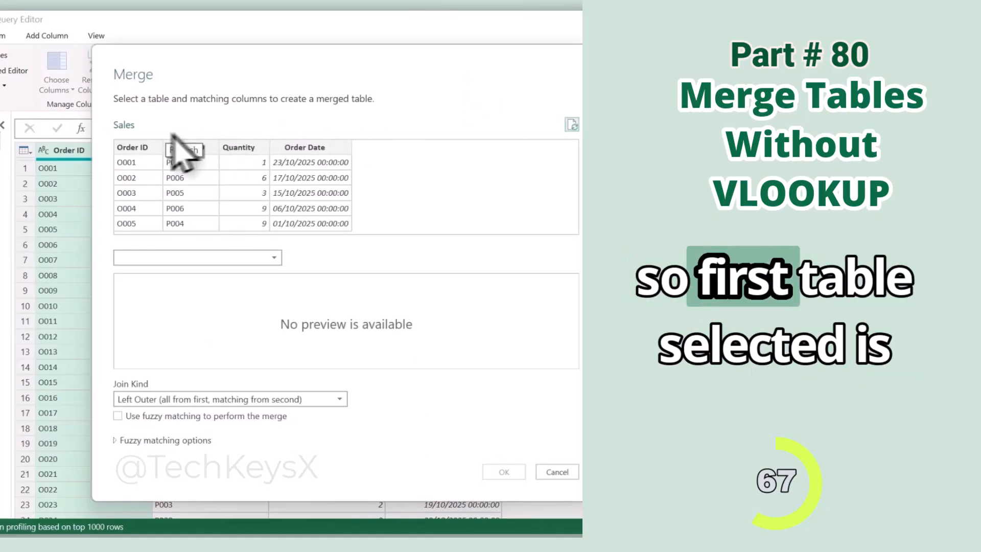
{"action": "left_click", "coordinate": [274, 257]}
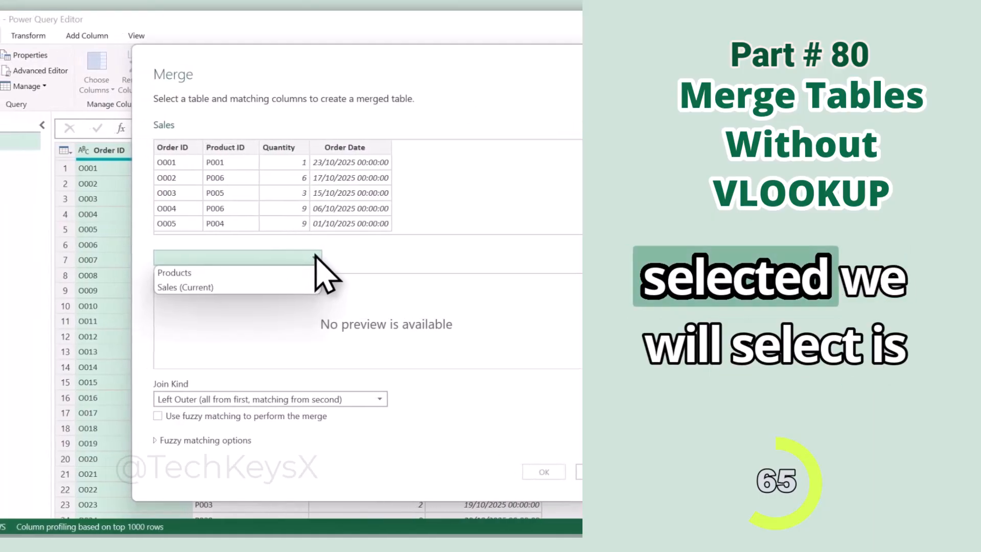
{"action": "left_click", "coordinate": [257, 273]}
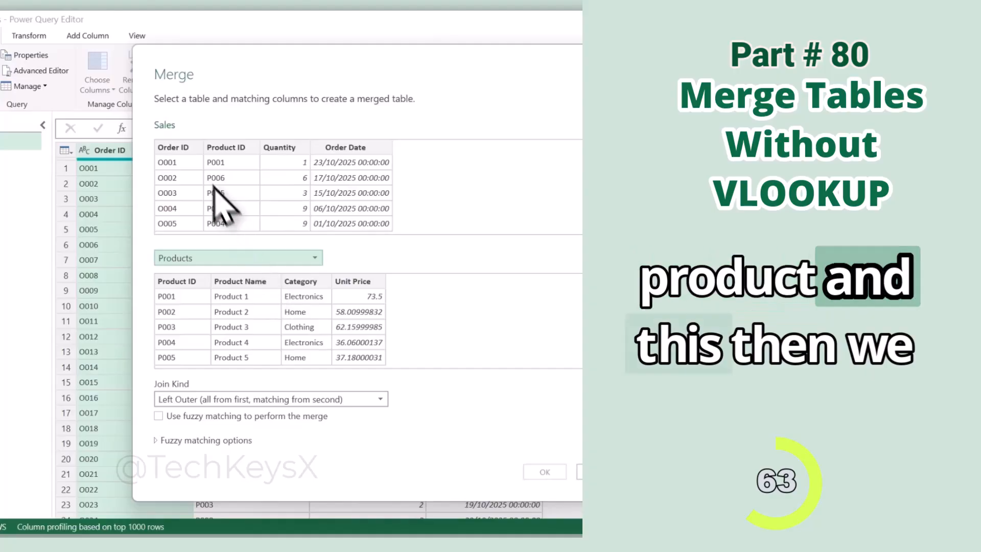
{"action": "left_click", "coordinate": [227, 163]}
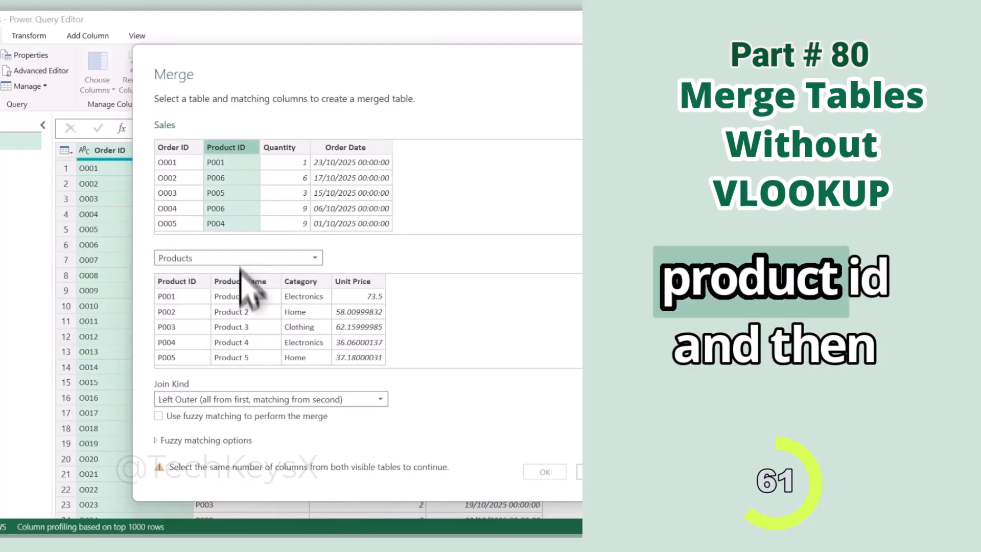
{"action": "left_click", "coordinate": [176, 294]}
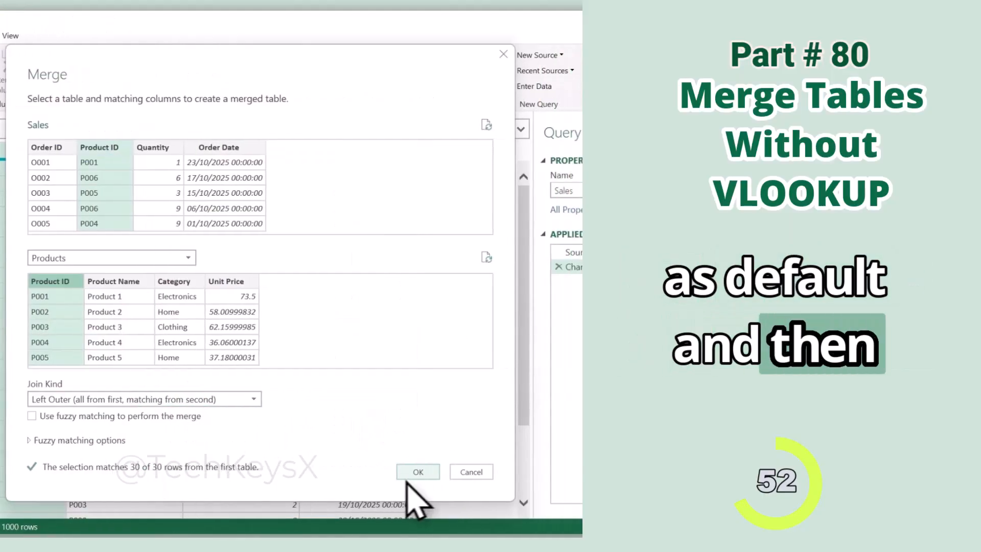
{"action": "left_click", "coordinate": [416, 473]}
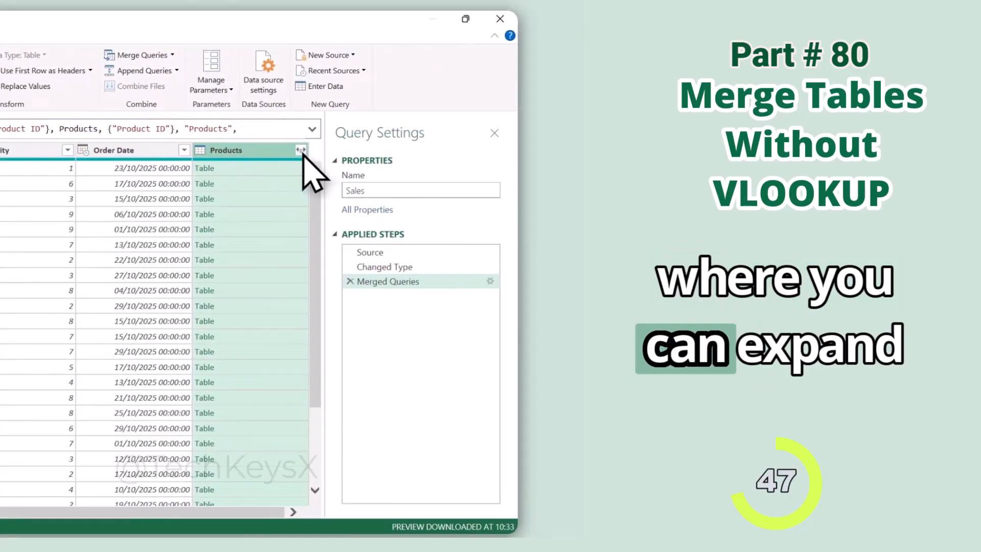
Try expanding the merged Products column with all its fields, and delete that expansion from the applied steps.
{"action": "left_click", "coordinate": [301, 150]}
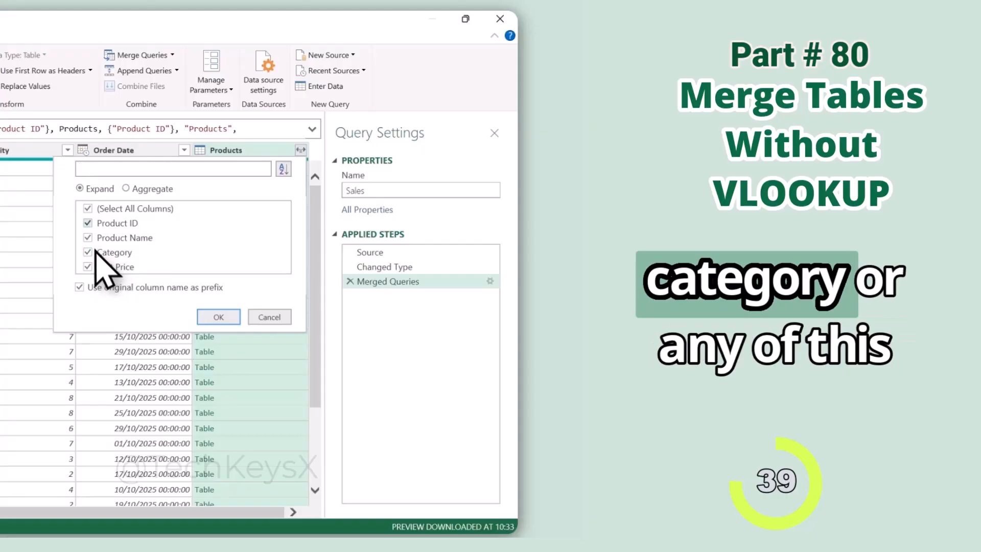
{"action": "left_click", "coordinate": [210, 318]}
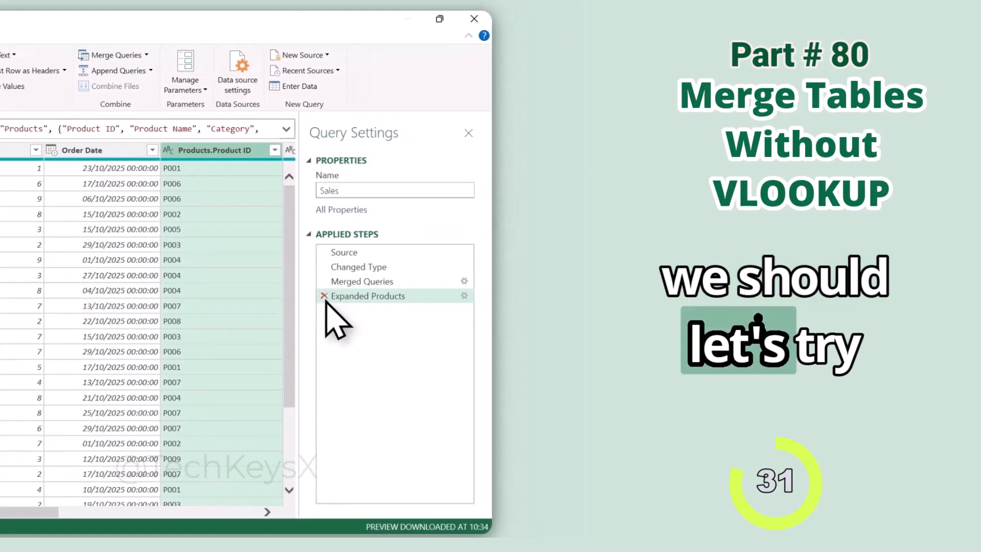
{"action": "left_click", "coordinate": [557, 296]}
Expand the Products column to Product Name, Category and Unit Price, leaving out Product ID and keeping the original column name as prefix.
{"action": "left_click", "coordinate": [508, 150]}
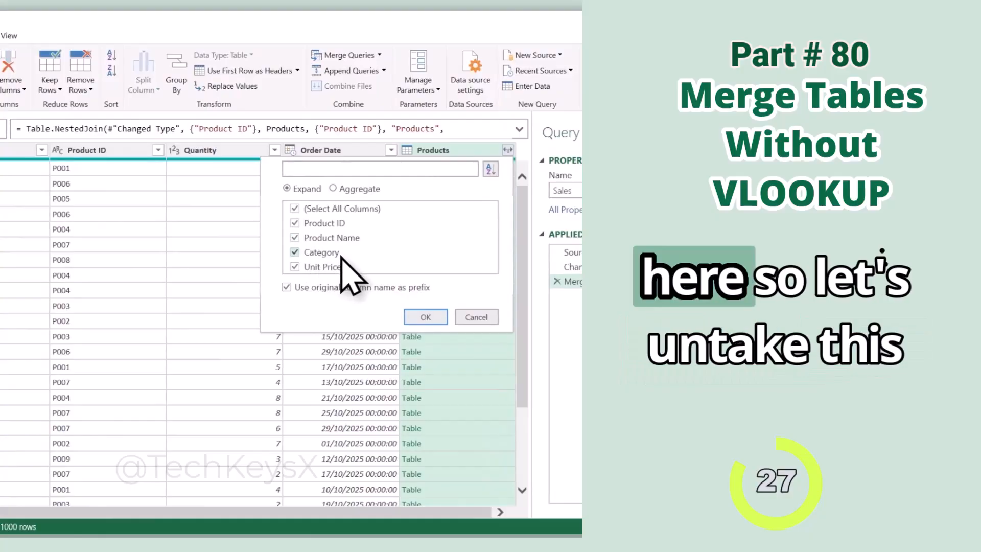
{"action": "left_click", "coordinate": [295, 224]}
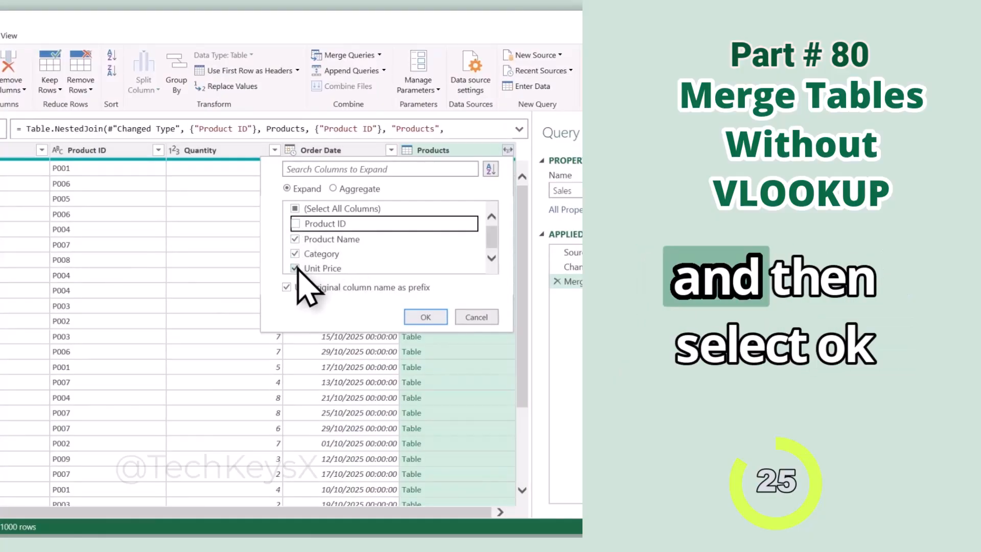
{"action": "left_click", "coordinate": [420, 316]}
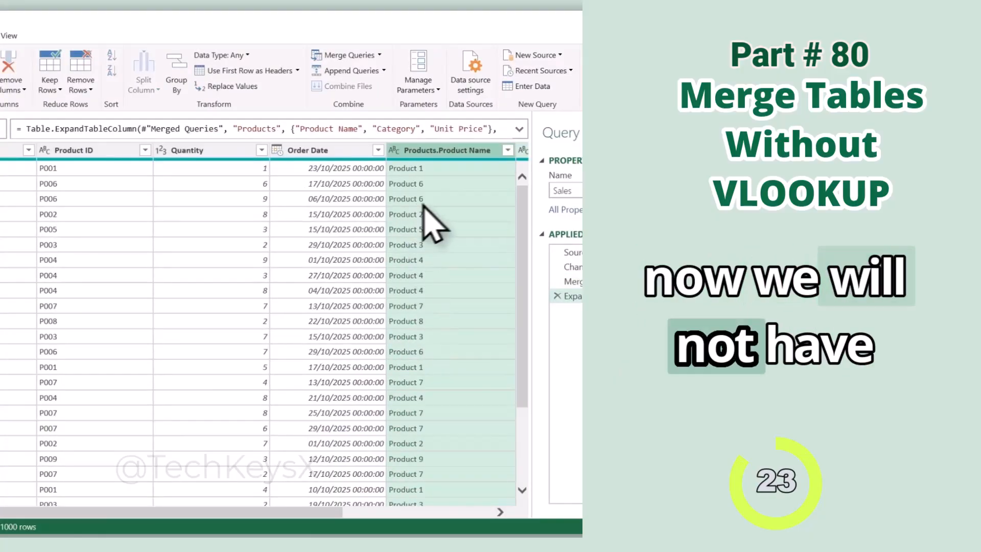
Remove the Products.Product Name column from the Sales query.
{"action": "left_click_drag", "start_coordinate": [158, 512], "coordinate": [309, 512]}
{"action": "left_click", "coordinate": [220, 152]}
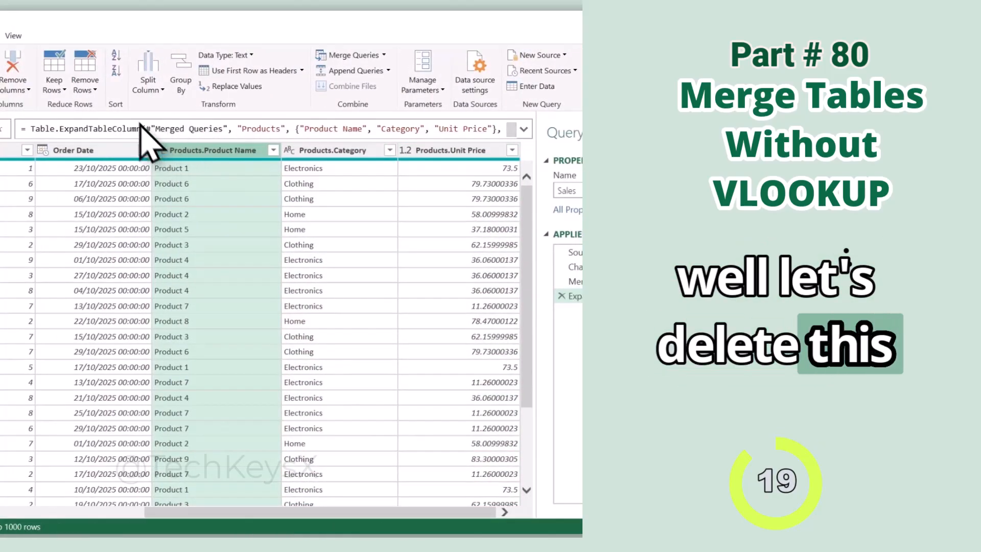
{"action": "left_click", "coordinate": [28, 90]}
{"action": "left_click", "coordinate": [212, 104]}
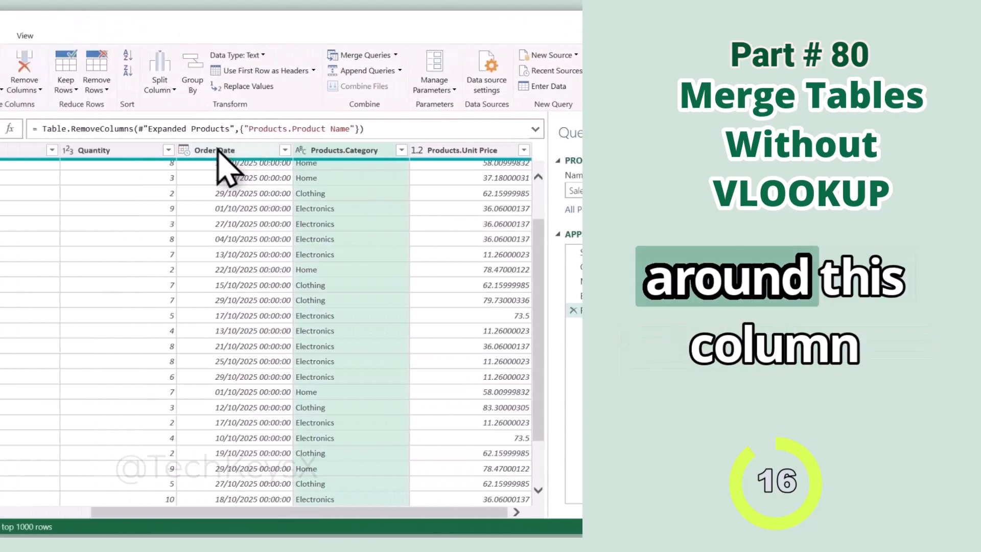
Move the Products.Category column in front of Order ID as the first column of the Sales query.
{"action": "scroll", "coordinate": [299, 255], "scroll_direction": "down", "scroll_amount": 1}
{"action": "mouse_move", "coordinate": [298, 164]}
{"action": "left_mouse_down"}
{"action": "mouse_move", "coordinate": [256, 153]}
{"action": "mouse_move", "coordinate": [137, 161]}
{"action": "mouse_move", "coordinate": [285, 164]}
{"action": "mouse_move", "coordinate": [265, 163]}
{"action": "mouse_move", "coordinate": [296, 176]}
{"action": "left_mouse_up"}
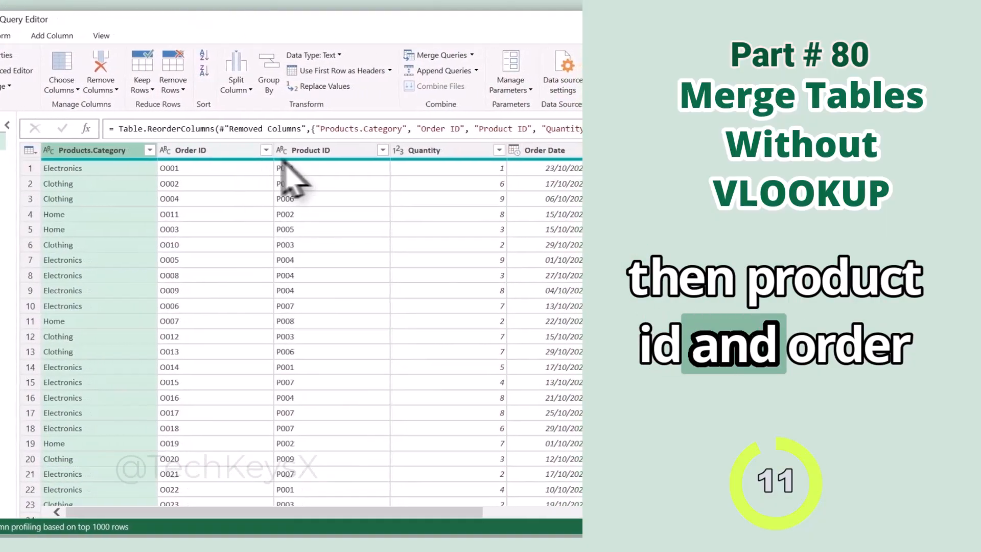
{"action": "left_click_drag", "start_coordinate": [438, 512], "coordinate": [541, 512]}
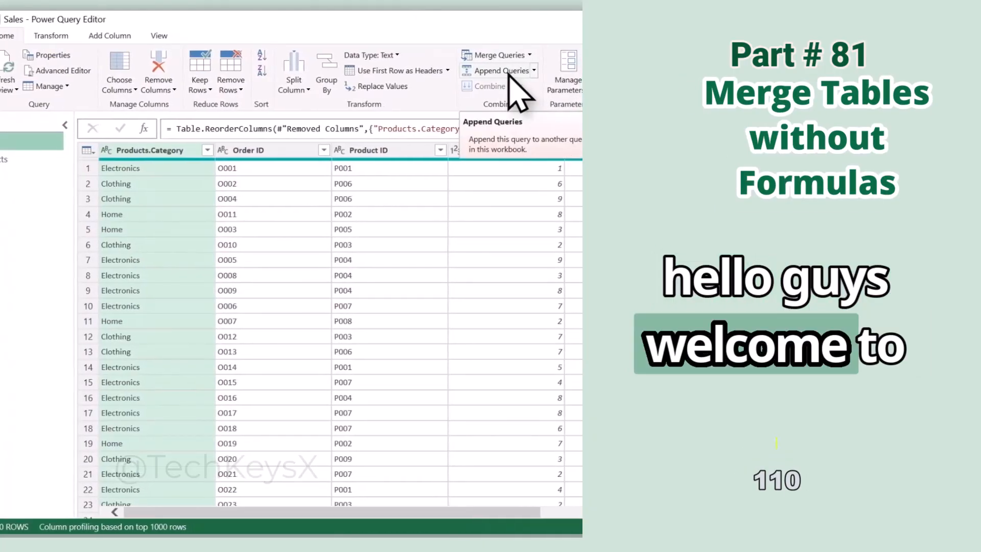
Review the available merge options and compare the columns of the Sales and Products queries.
{"action": "left_click", "coordinate": [529, 55]}
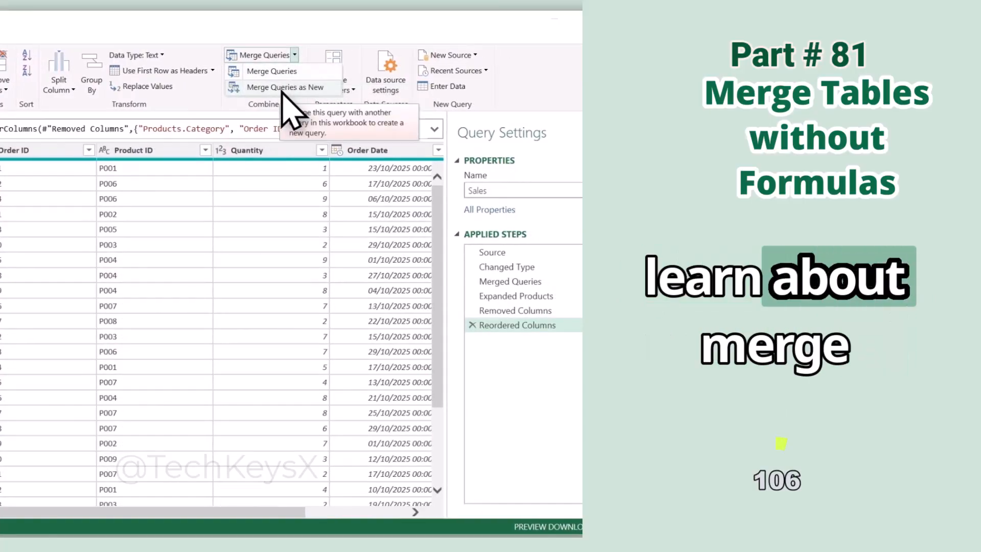
{"action": "left_click", "coordinate": [291, 177]}
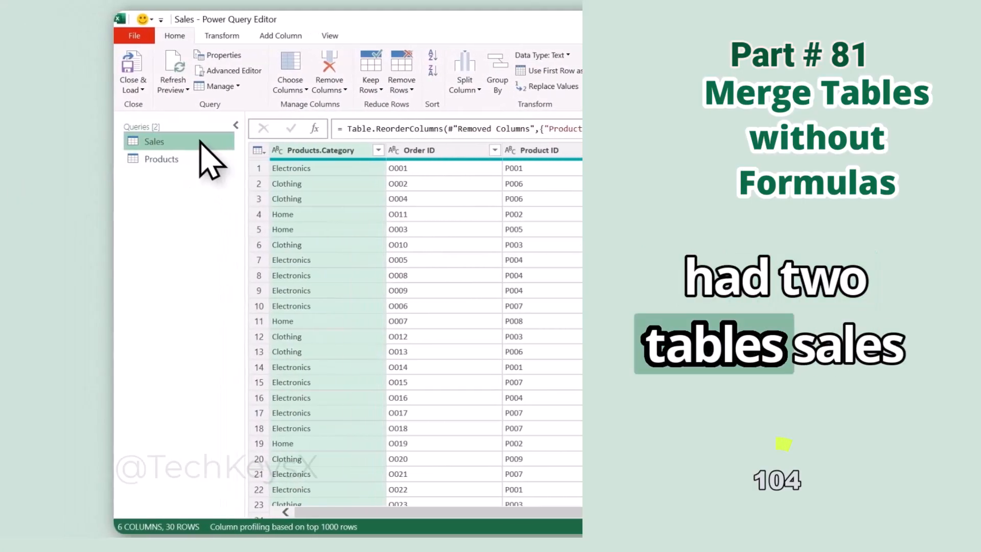
{"action": "left_click", "coordinate": [185, 160]}
{"action": "left_click", "coordinate": [173, 145]}
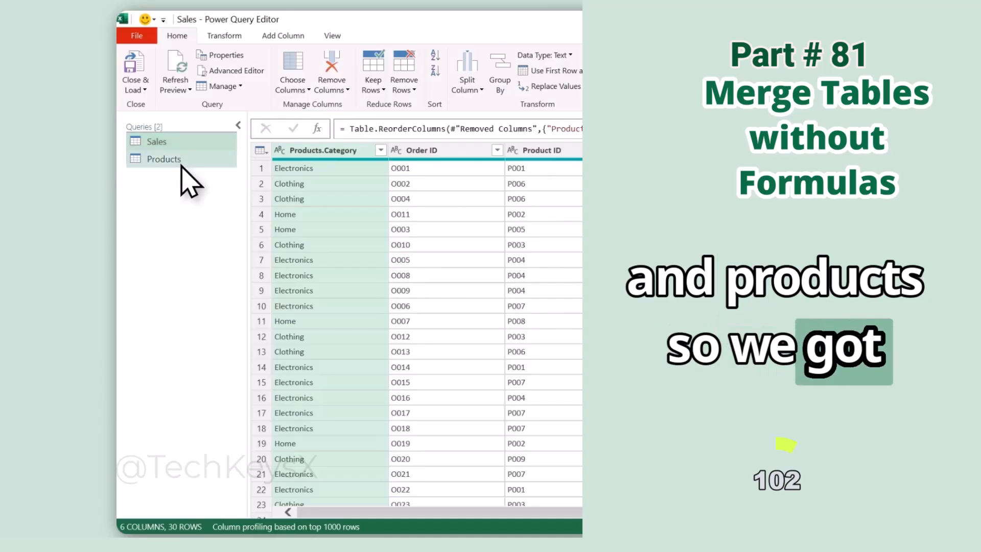
{"action": "left_click", "coordinate": [182, 162]}
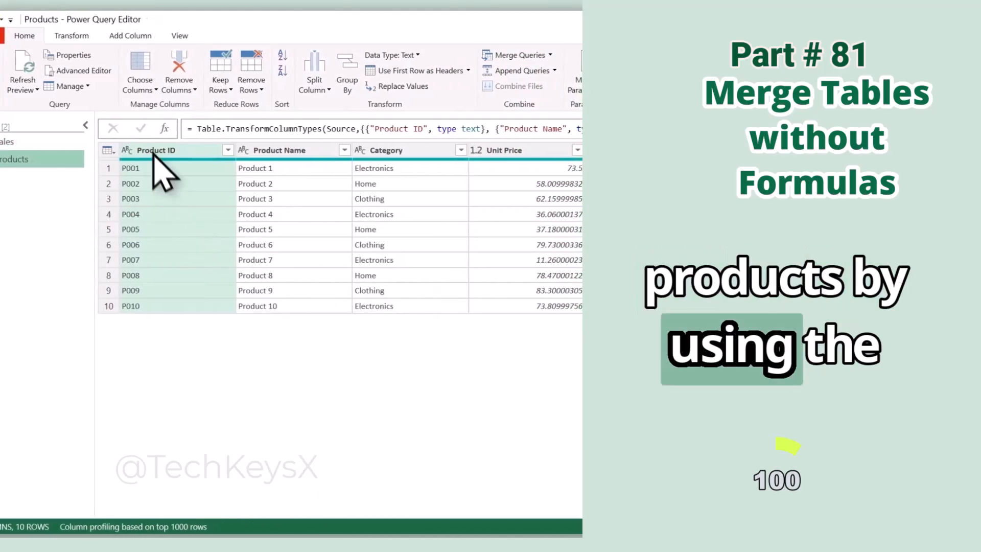
{"action": "left_click", "coordinate": [47, 143]}
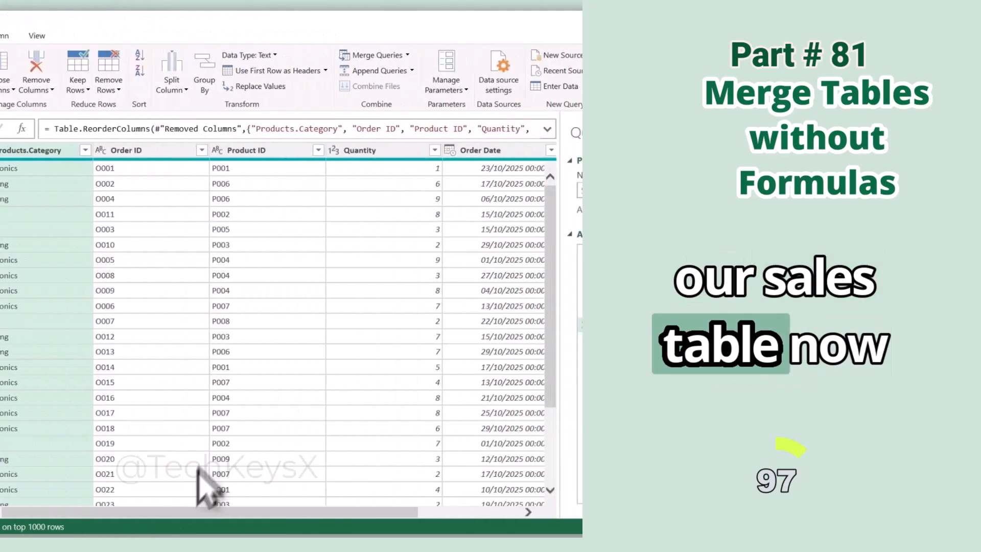
{"action": "left_click_drag", "start_coordinate": [484, 513], "coordinate": [586, 512]}
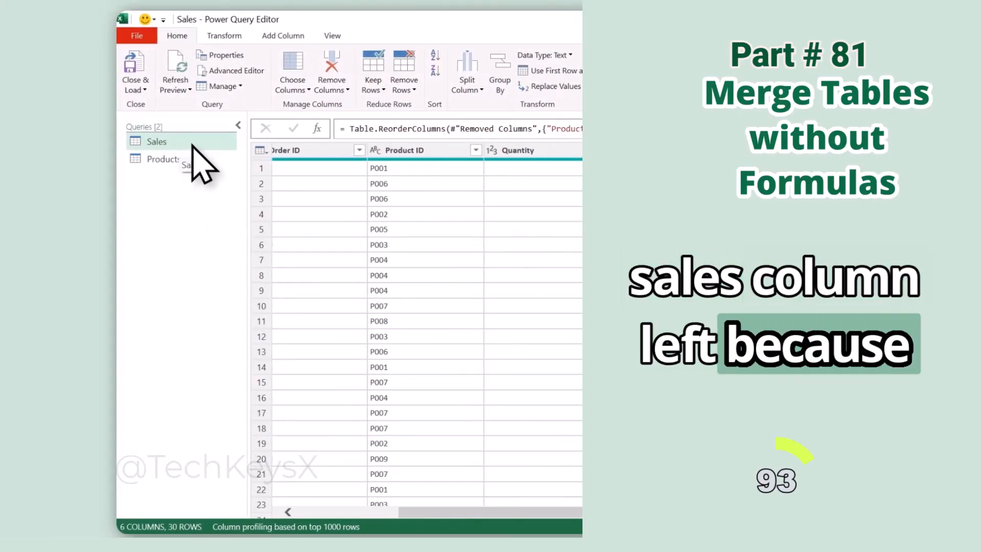
{"action": "left_click", "coordinate": [299, 55]}
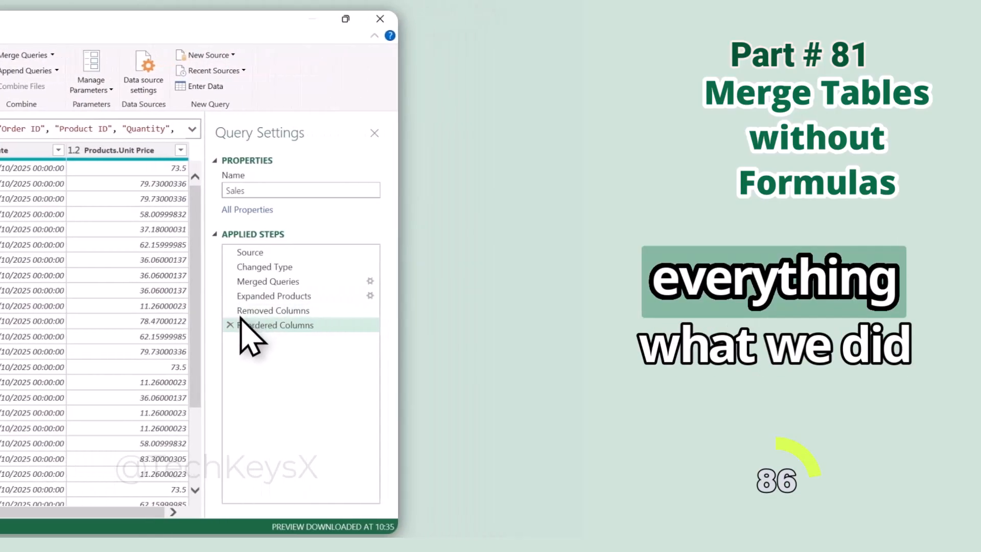
Delete every applied step of the Sales query except Source.
{"action": "left_click", "coordinate": [202, 325]}
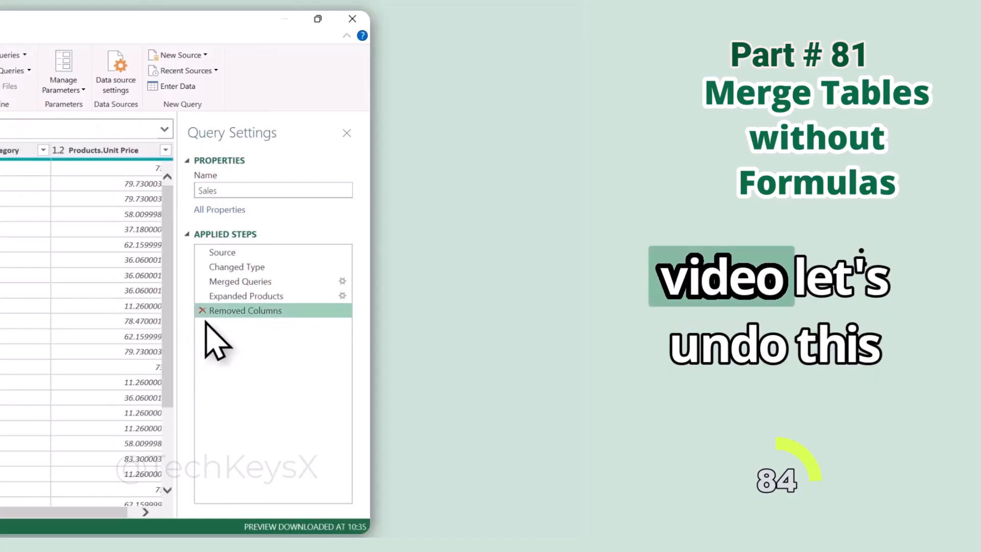
{"action": "left_click", "coordinate": [202, 310]}
{"action": "left_click", "coordinate": [201, 296]}
{"action": "left_click", "coordinate": [202, 281]}
{"action": "left_click", "coordinate": [202, 267]}
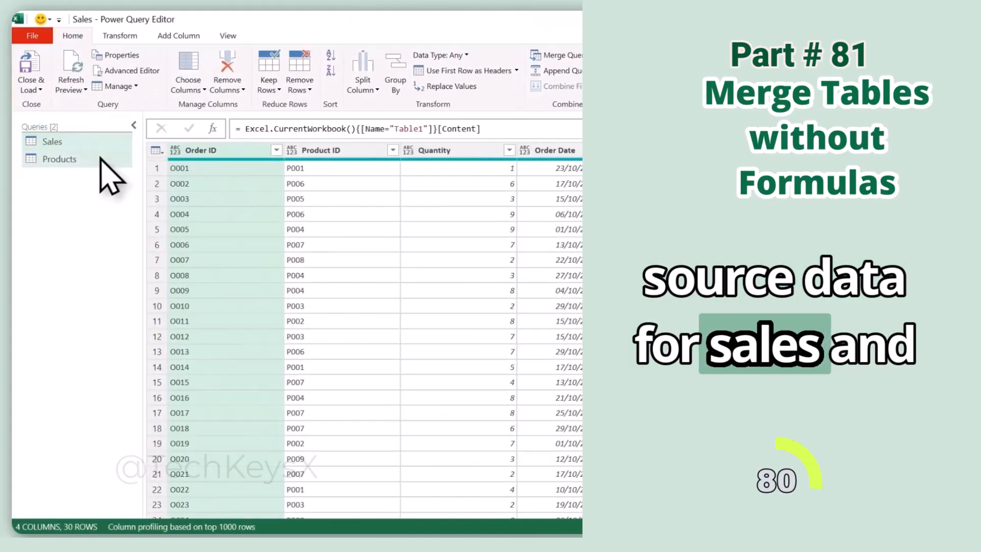
Merge the Sales and Products queries as a new query, matching Product ID in both with a Left Outer join.
{"action": "left_click", "coordinate": [101, 158]}
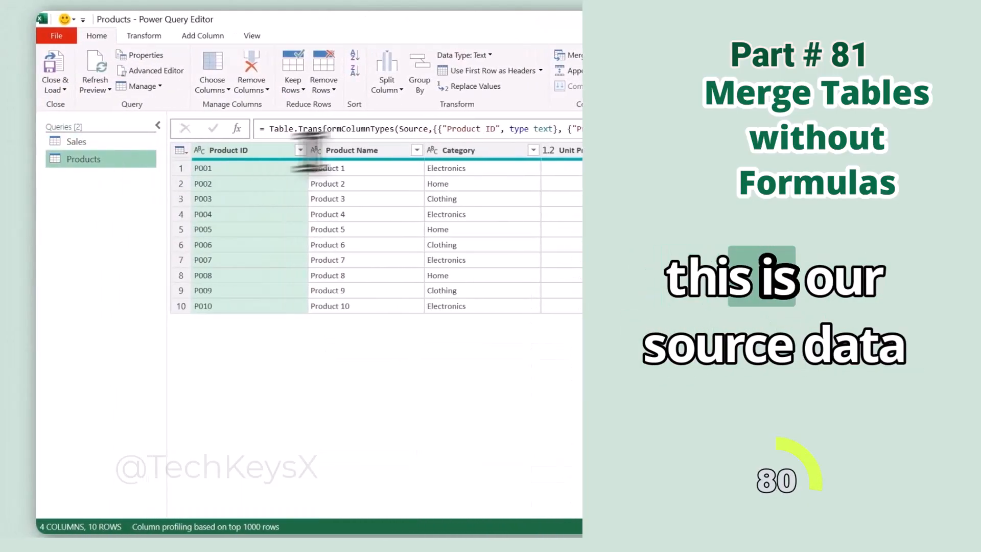
{"action": "left_click", "coordinate": [123, 143]}
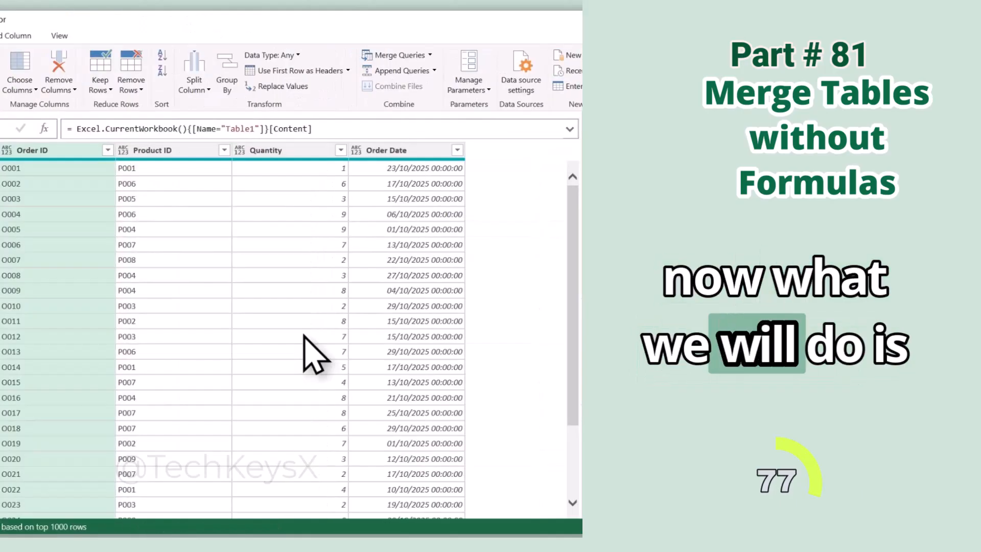
{"action": "left_click", "coordinate": [398, 55]}
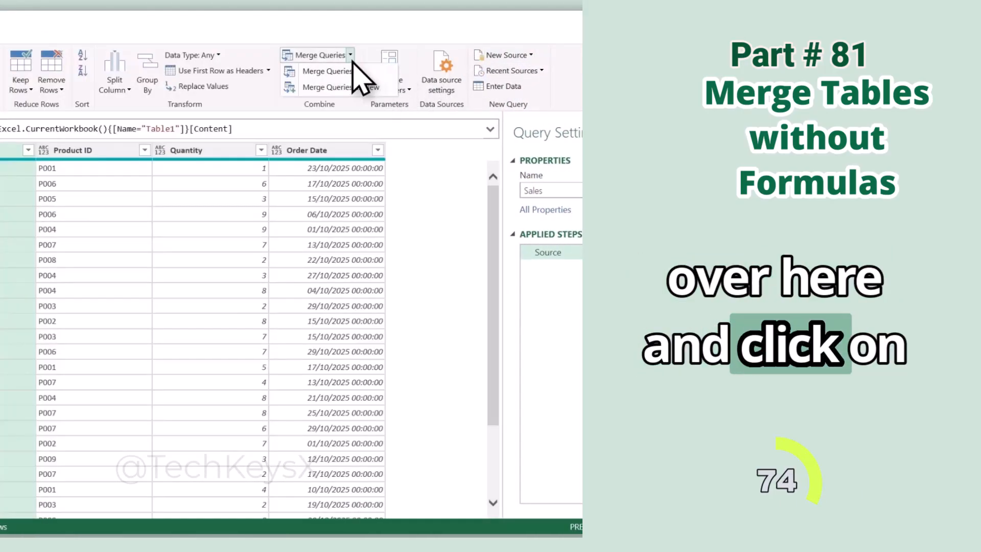
{"action": "left_click", "coordinate": [350, 55]}
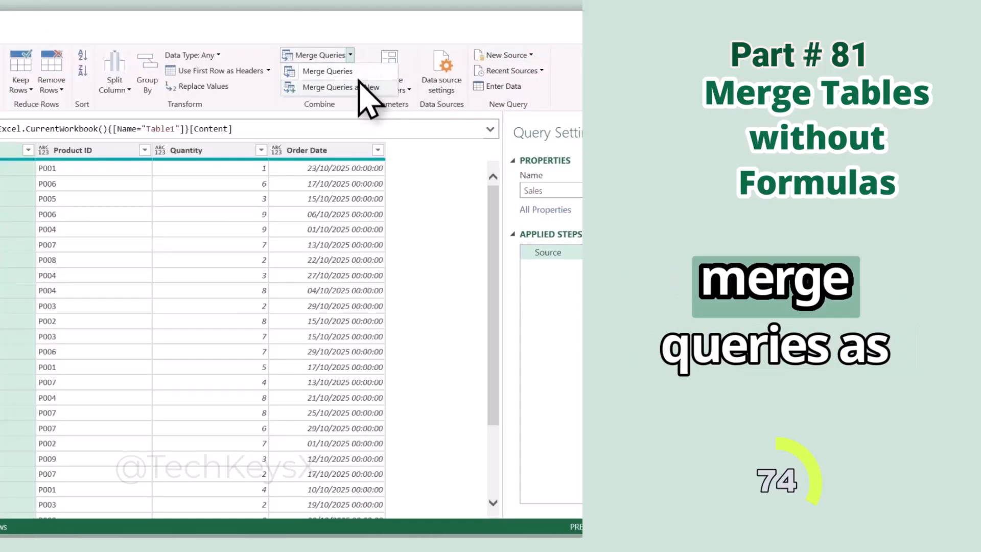
{"action": "left_click", "coordinate": [359, 88]}
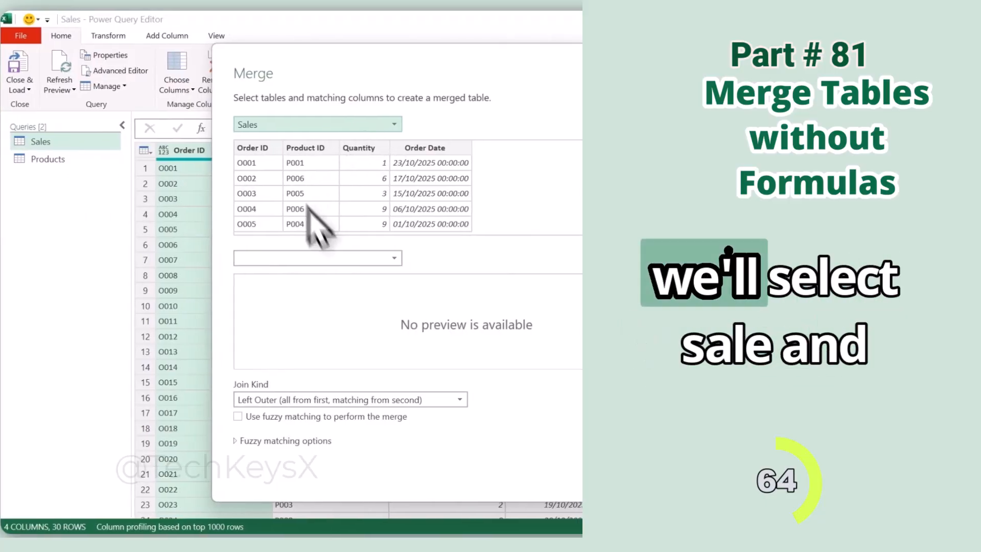
{"action": "left_click", "coordinate": [365, 258]}
{"action": "left_click", "coordinate": [325, 271]}
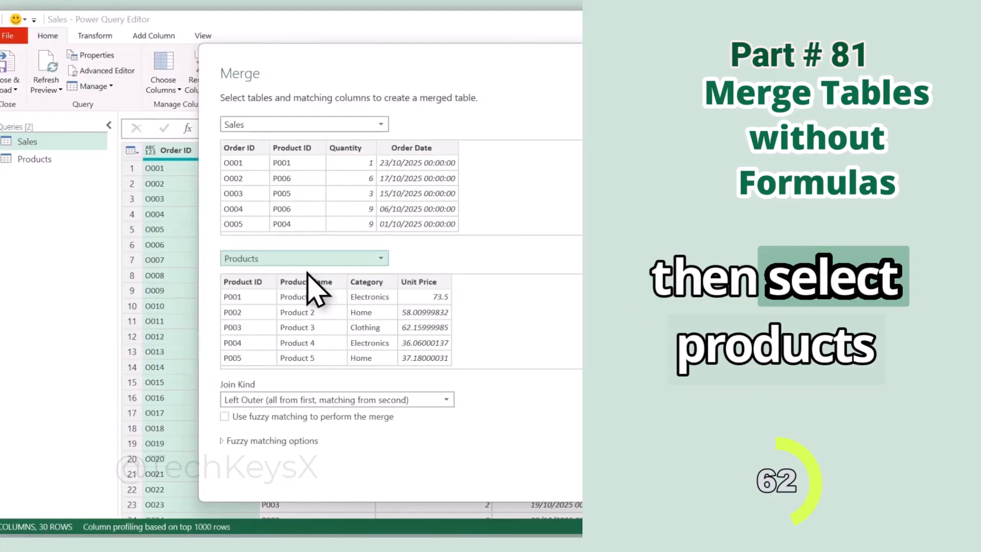
{"action": "left_click", "coordinate": [306, 148]}
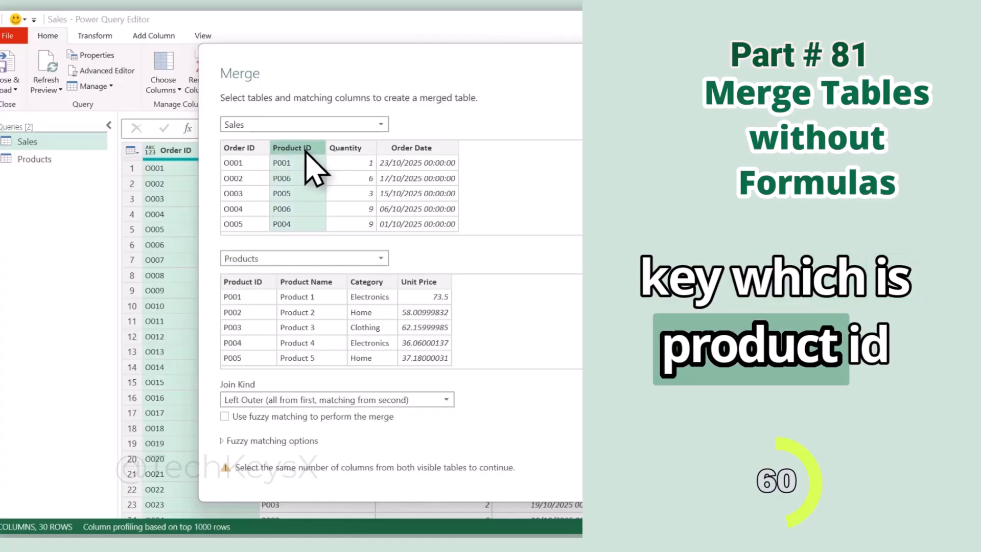
{"action": "left_click", "coordinate": [240, 281]}
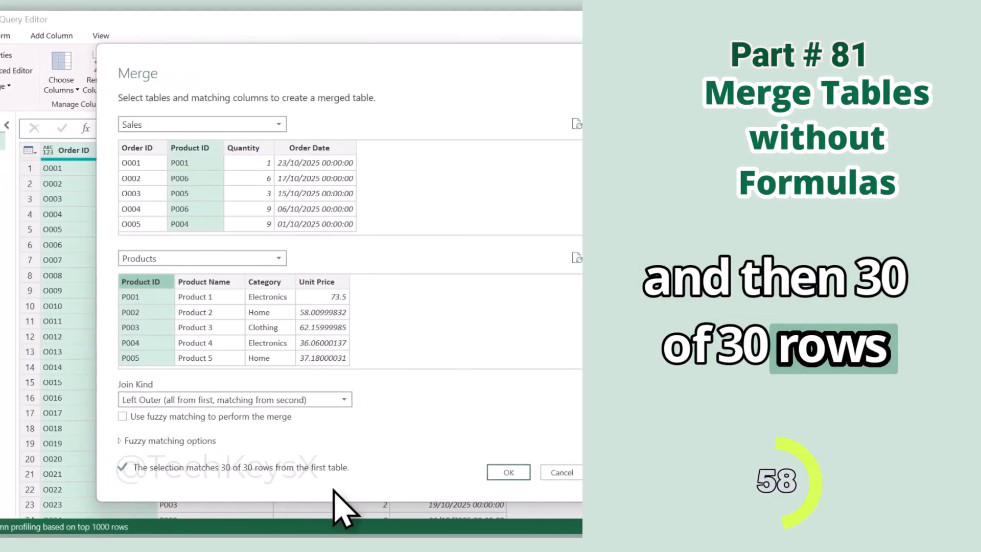
{"action": "left_click", "coordinate": [469, 473]}
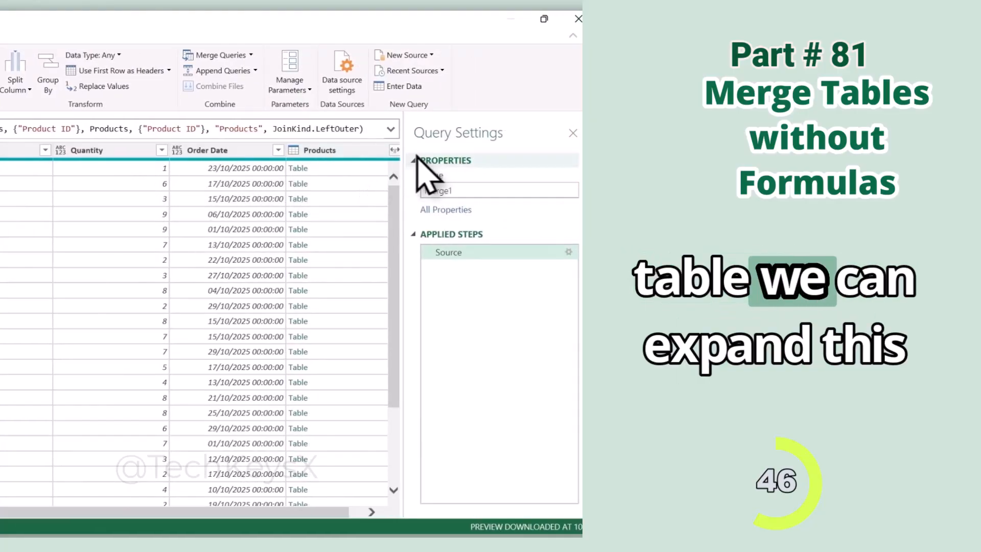
Expand the Products column of the Merge1 query into Product Name, Category and Unit Price, leaving out Product ID and keeping the prefix.
{"action": "left_click", "coordinate": [394, 150]}
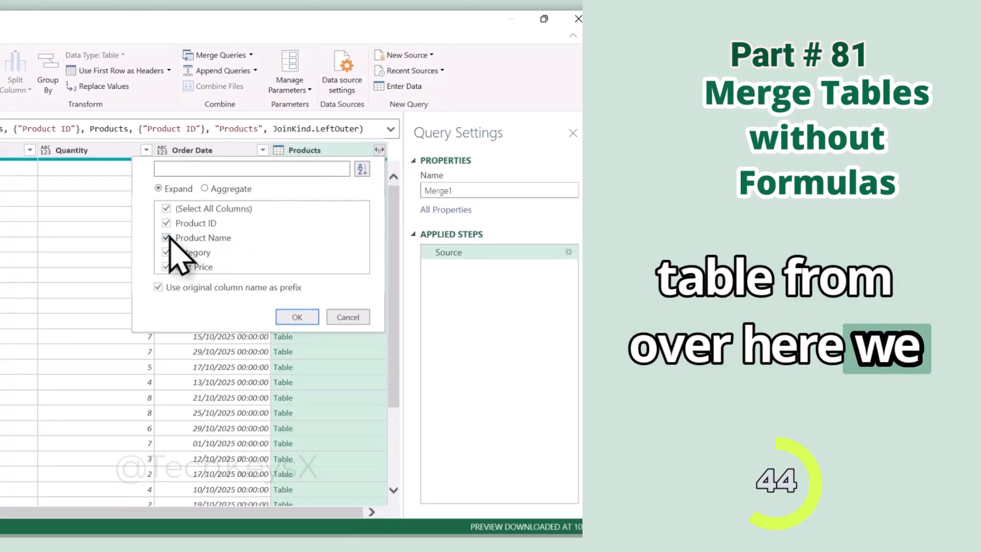
{"action": "left_click", "coordinate": [167, 223]}
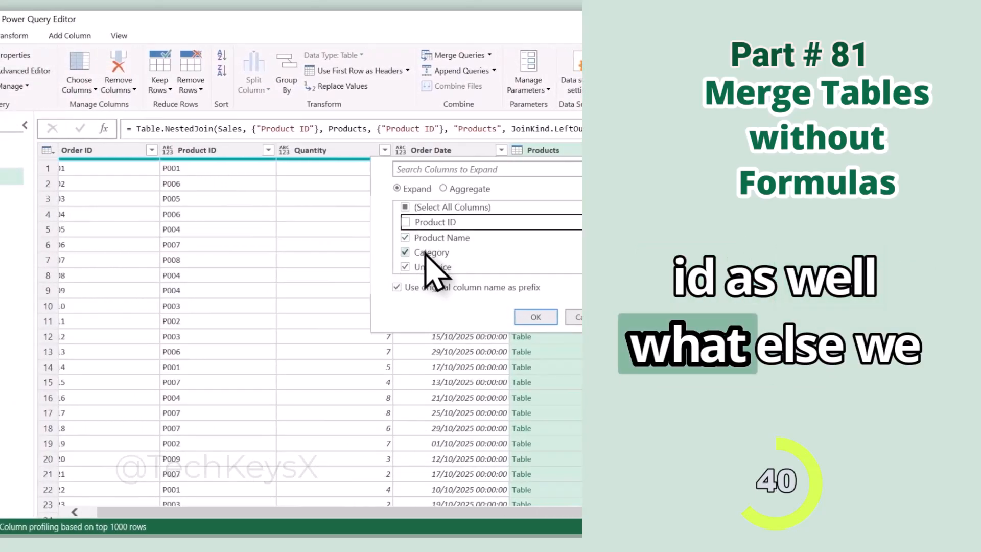
{"action": "left_click", "coordinate": [328, 513]}
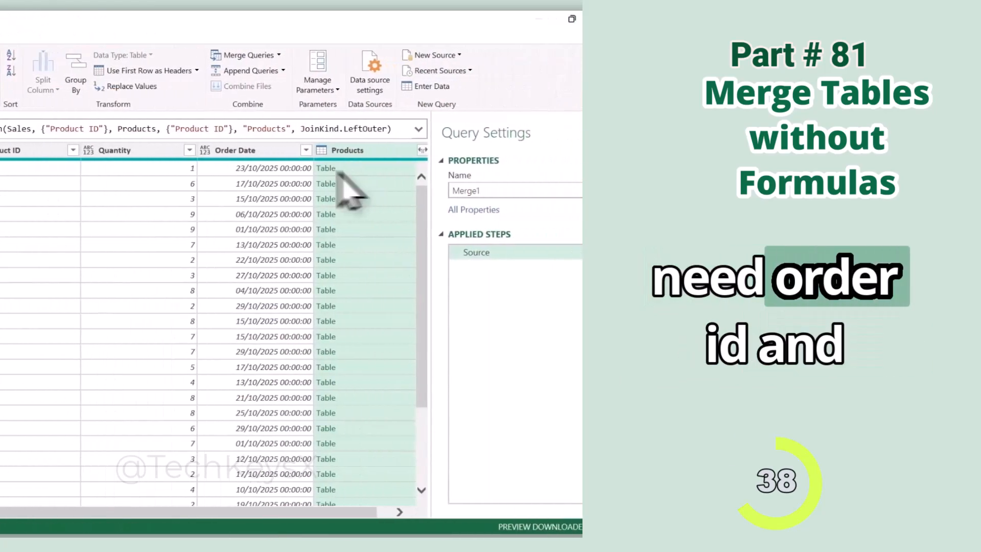
{"action": "left_click", "coordinate": [422, 150]}
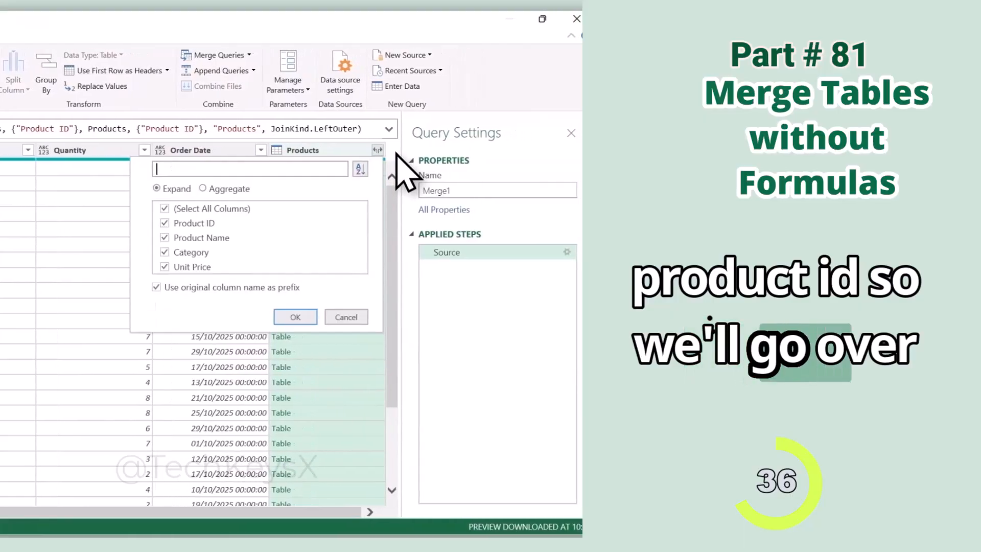
{"action": "left_click", "coordinate": [292, 317]}
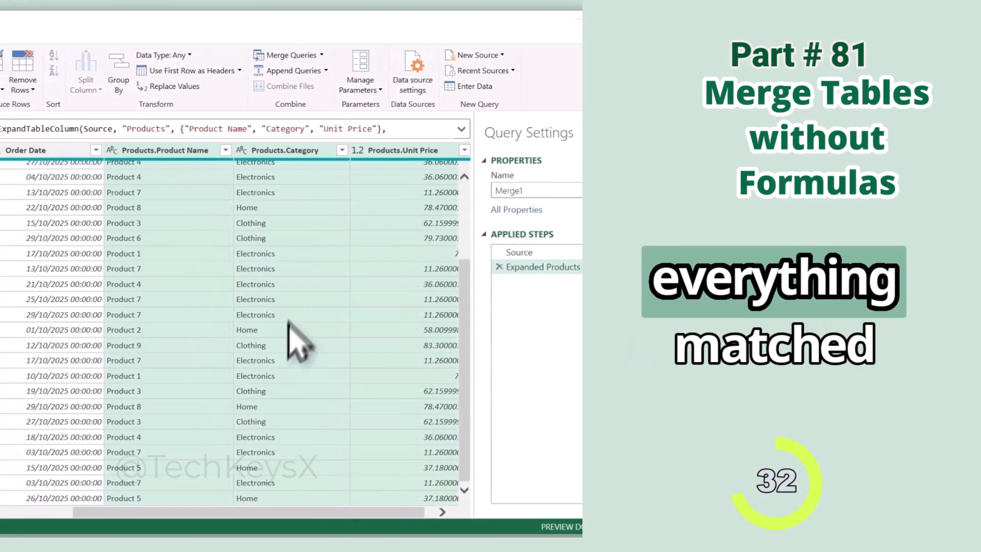
Move the Products.Category column between Product ID and Quantity in the Merge1 query.
{"action": "left_click_drag", "start_coordinate": [168, 512], "coordinate": [10, 512]}
{"action": "left_click", "coordinate": [355, 150]}
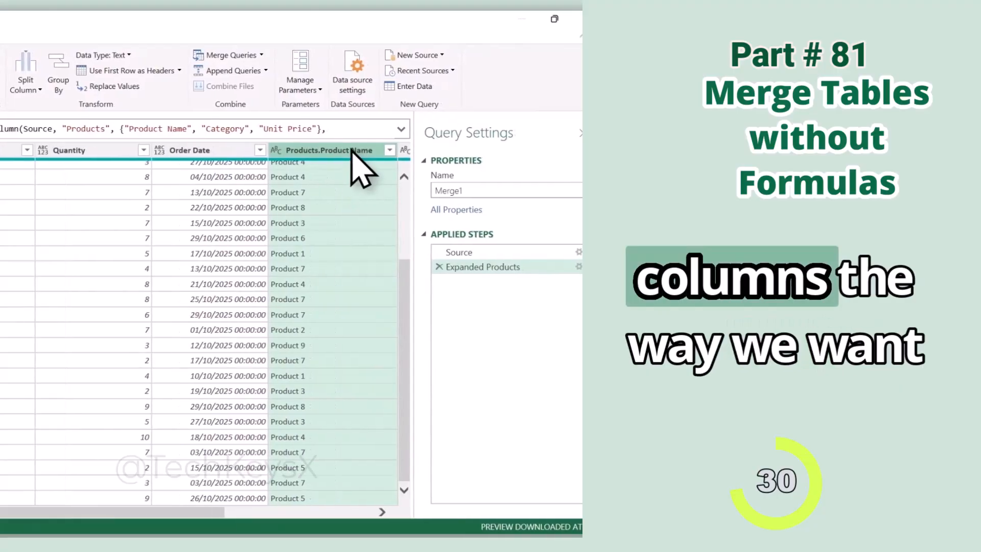
{"action": "scroll", "coordinate": [325, 175], "scroll_direction": "right", "scroll_amount": 3}
{"action": "left_click_drag", "start_coordinate": [307, 148], "coordinate": [88, 142]}
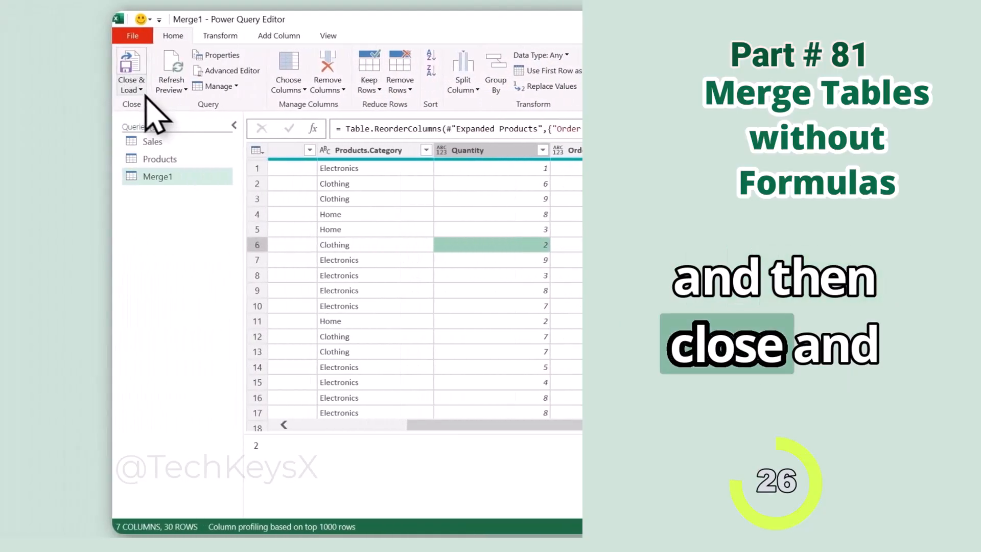
Close the editor, load the merged query into the workbook and look through the resulting table.
{"action": "left_click", "coordinate": [135, 90]}
{"action": "left_click", "coordinate": [170, 106]}
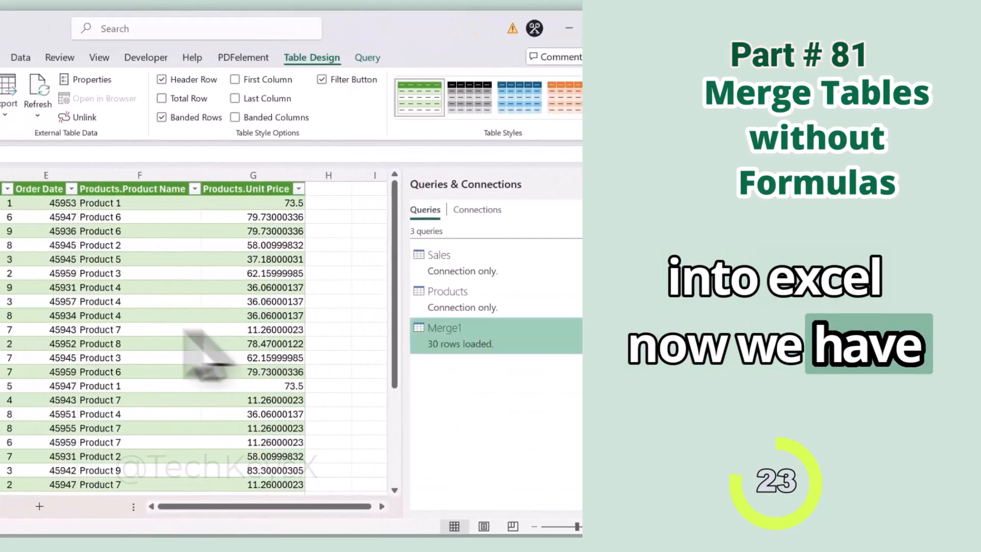
{"action": "scroll", "coordinate": [61, 311], "scroll_direction": "down", "scroll_amount": 7}
{"action": "scroll", "coordinate": [70, 311], "scroll_direction": "up", "scroll_amount": 7}
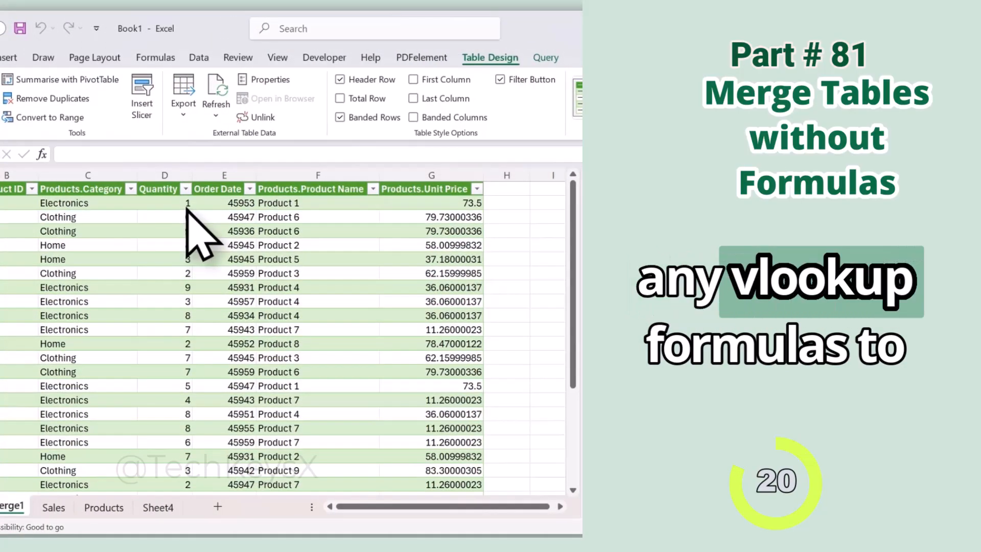
{"action": "mouse_move", "coordinate": [390, 288]}
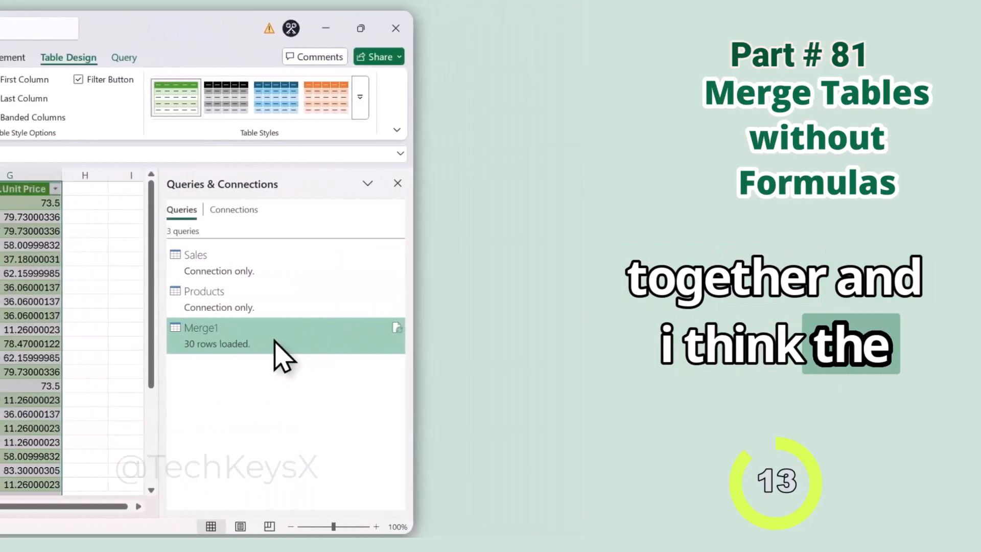
Reopen the Merge1 query in the Power Query Editor and look at the Merge Queries options.
{"action": "double_click", "coordinate": [280, 351]}
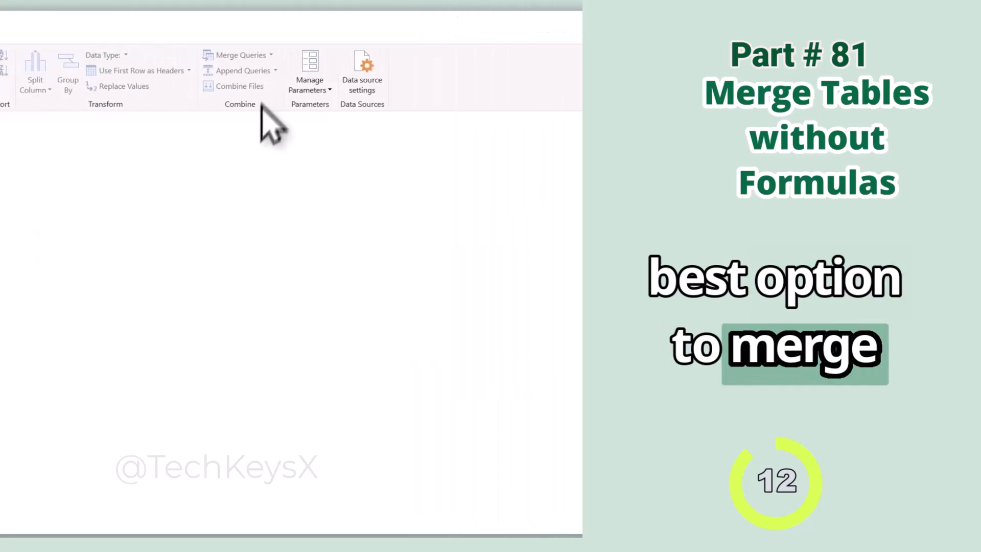
{"action": "left_click", "coordinate": [91, 55]}
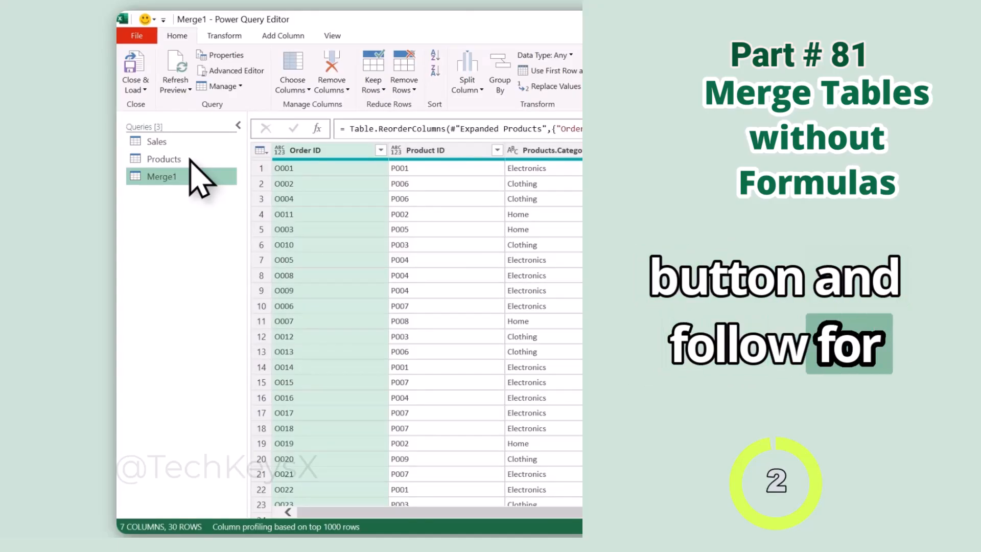
{"action": "left_click", "coordinate": [520, 56]}
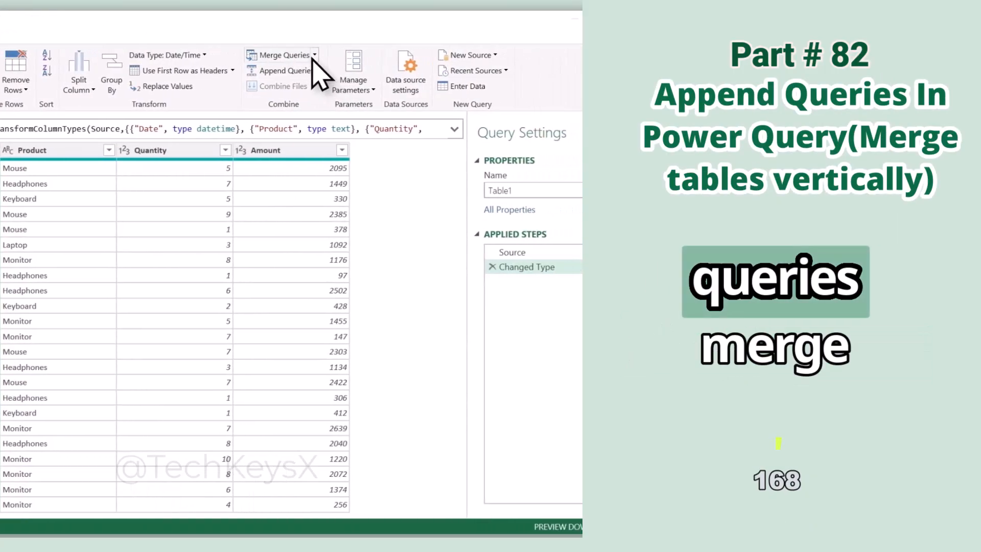
Review the merge and append options for the Table1 query, dismiss Manage Parameters and close the Power Query Editor.
{"action": "left_click", "coordinate": [381, 54]}
{"action": "left_click", "coordinate": [325, 89]}
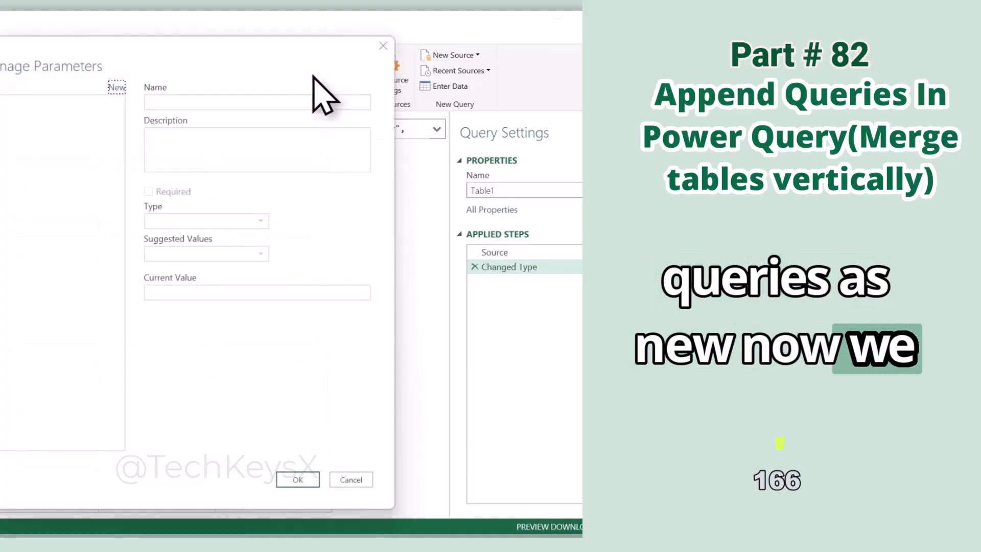
{"action": "left_click", "coordinate": [383, 45]}
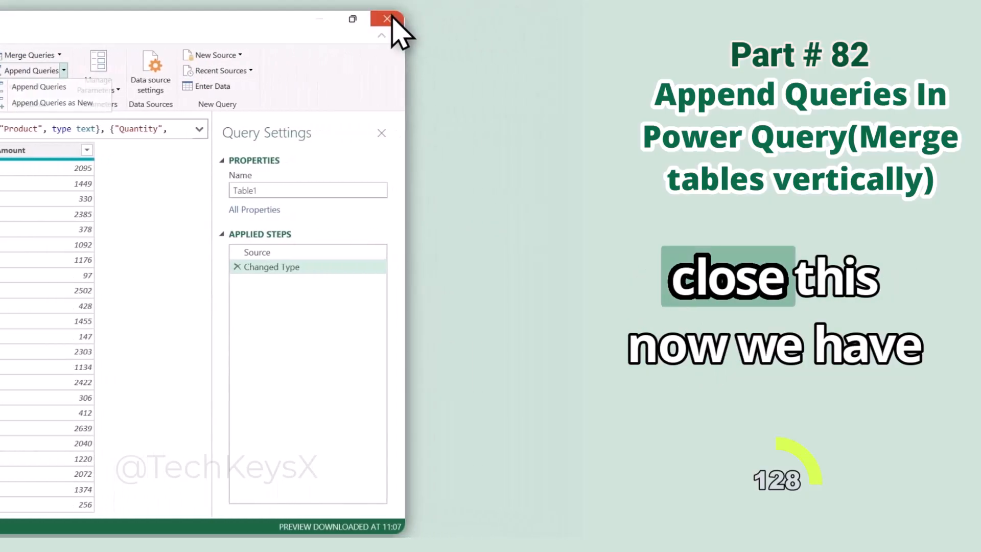
{"action": "left_click", "coordinate": [394, 20]}
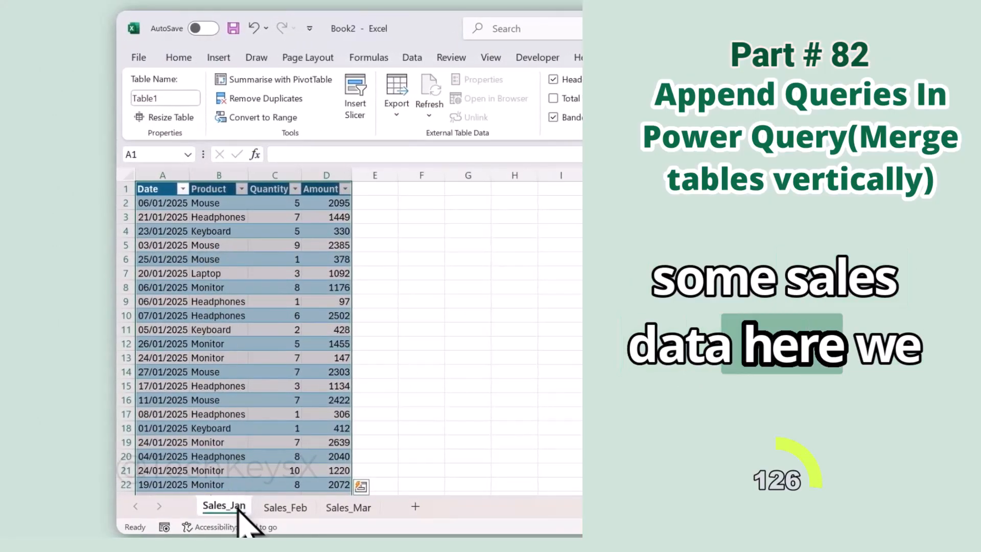
Look through the monthly sales sheets and convert the data range on Sales_Feb into a table.
{"action": "left_click", "coordinate": [282, 509]}
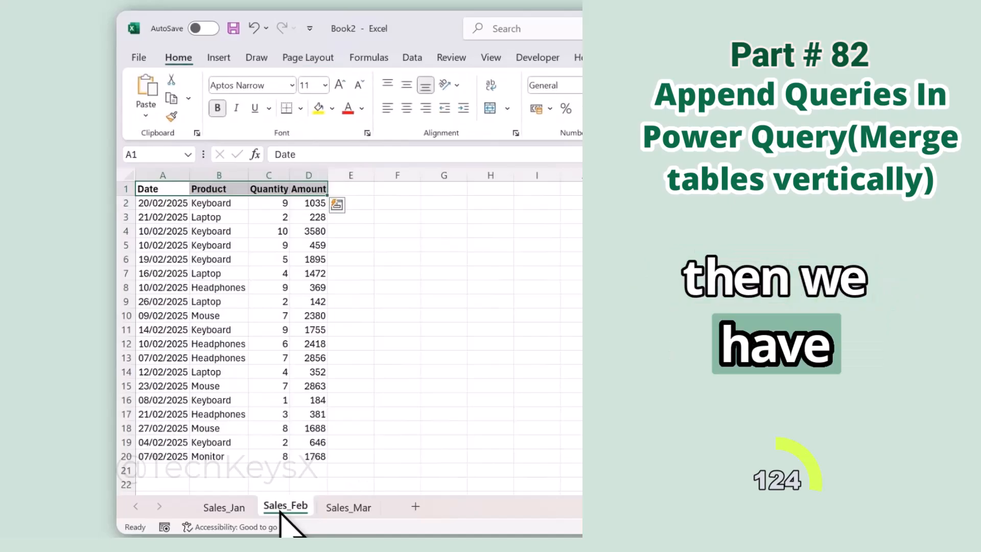
{"action": "left_click", "coordinate": [345, 508]}
{"action": "left_click", "coordinate": [307, 511]}
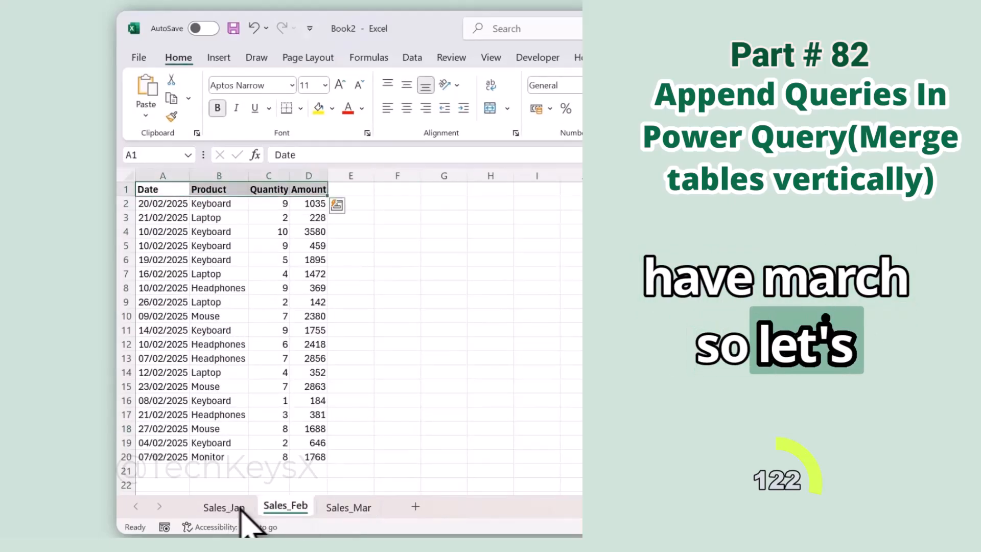
{"action": "left_click", "coordinate": [211, 306]}
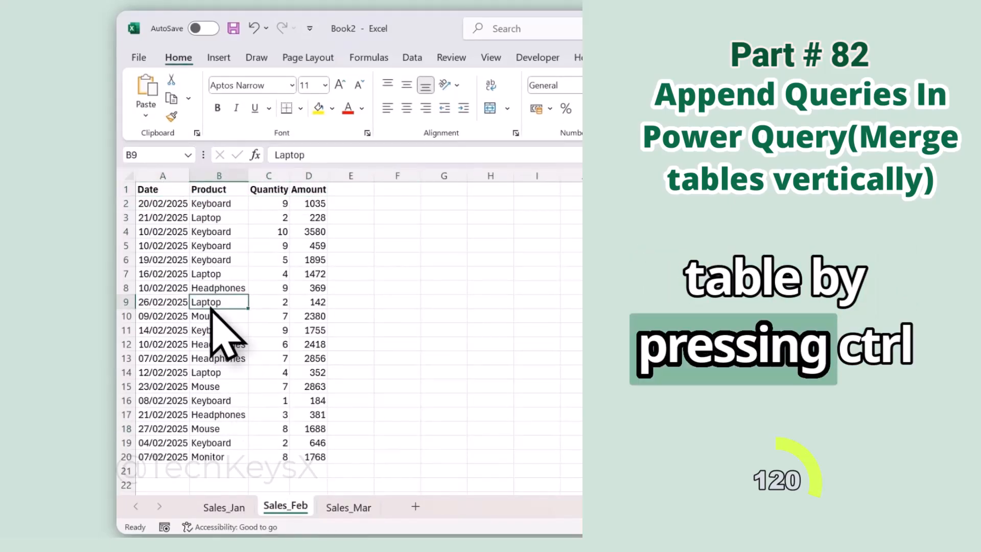
{"action": "key", "text": "ctrl+t"}
{"action": "key", "text": "Return"}
Convert the data range on the Sales_Mar sheet into a table.
{"action": "left_click", "coordinate": [348, 508]}
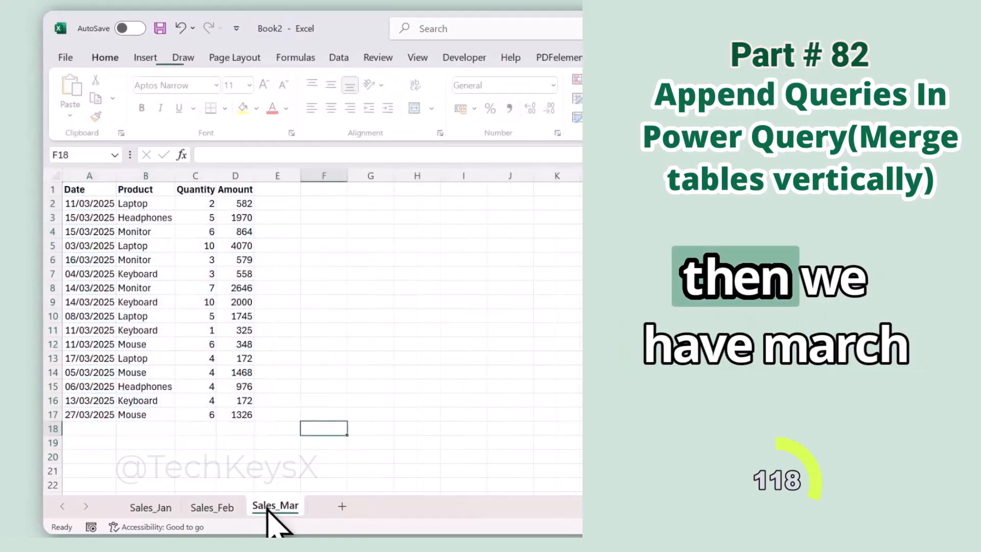
{"action": "left_click", "coordinate": [268, 317]}
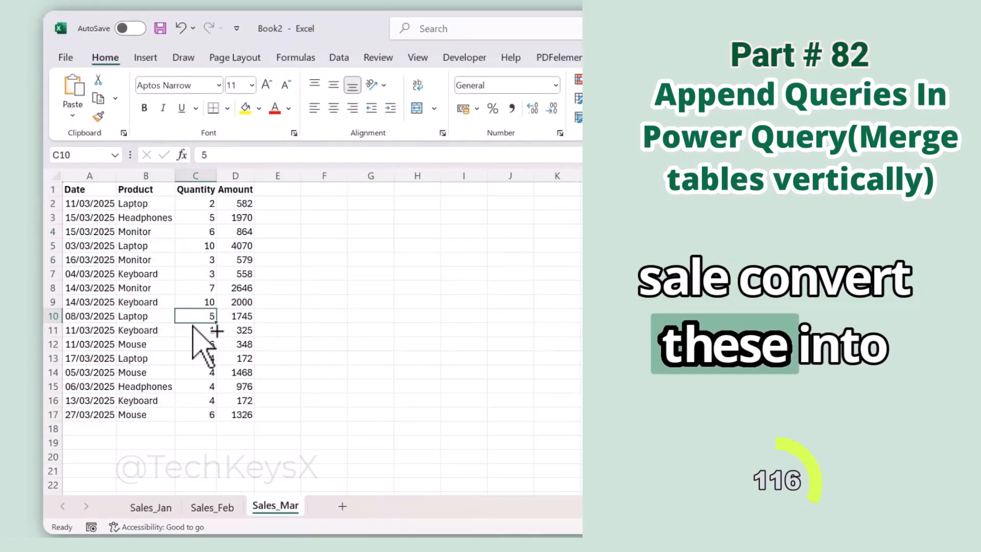
{"action": "key", "text": "ctrl+t"}
{"action": "key", "text": "Return"}
Import the Sales_Jan table into Power Query and name the query Jan Sales.
{"action": "left_click", "coordinate": [152, 508]}
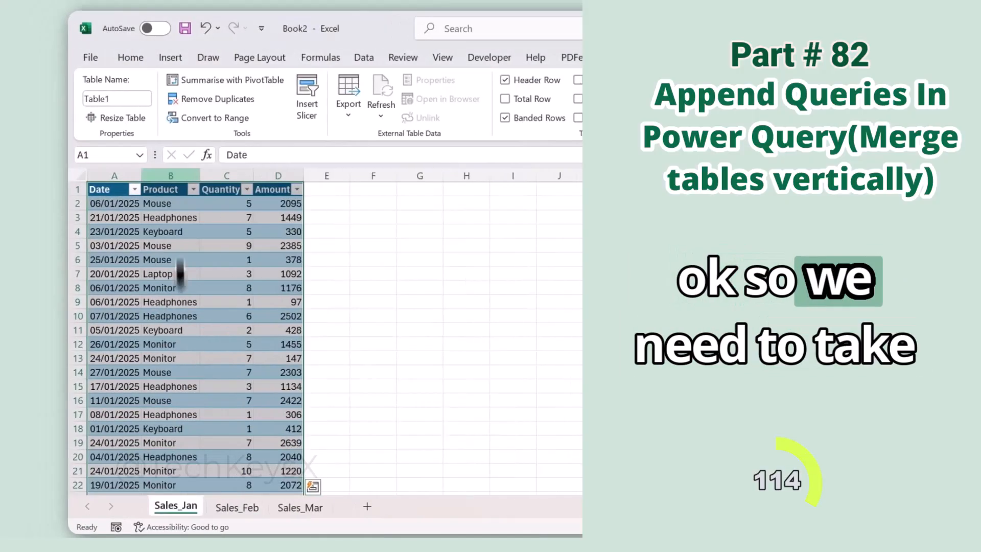
{"action": "left_click", "coordinate": [264, 277]}
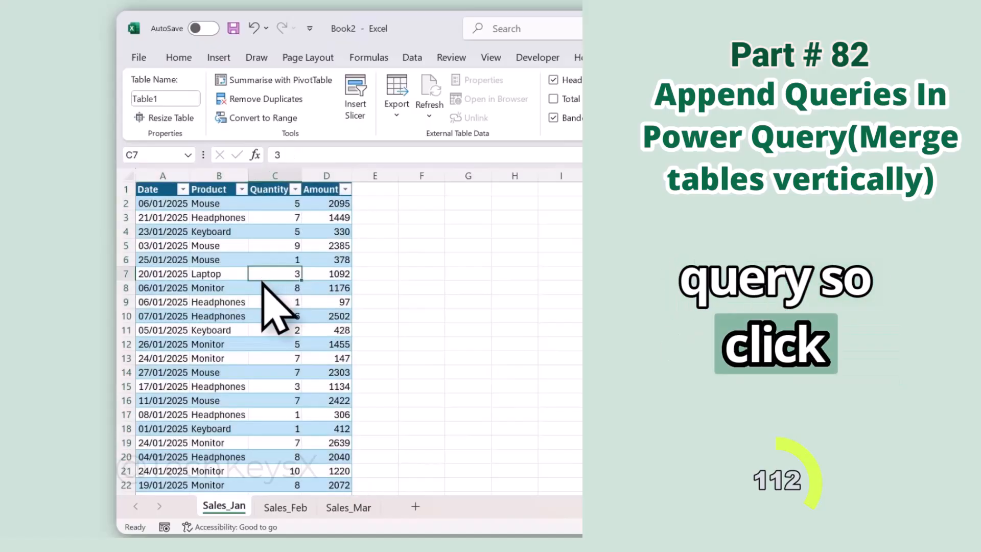
{"action": "left_click", "coordinate": [414, 59]}
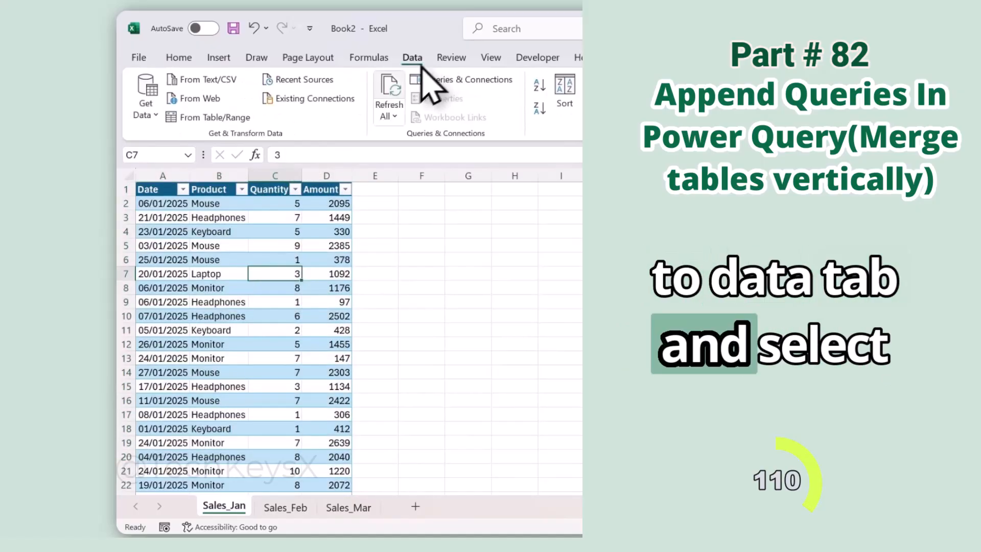
{"action": "left_click", "coordinate": [228, 122]}
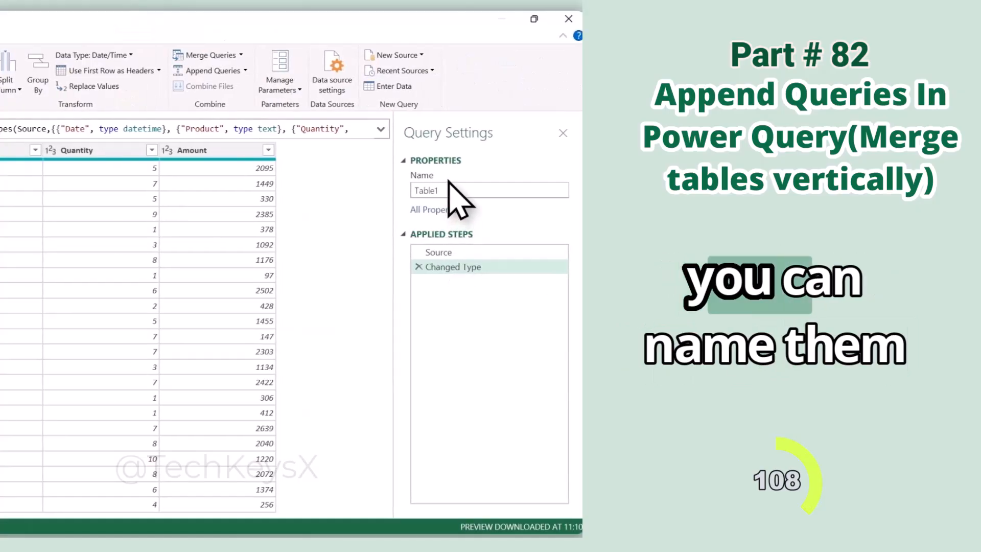
{"action": "double_click", "coordinate": [455, 189]}
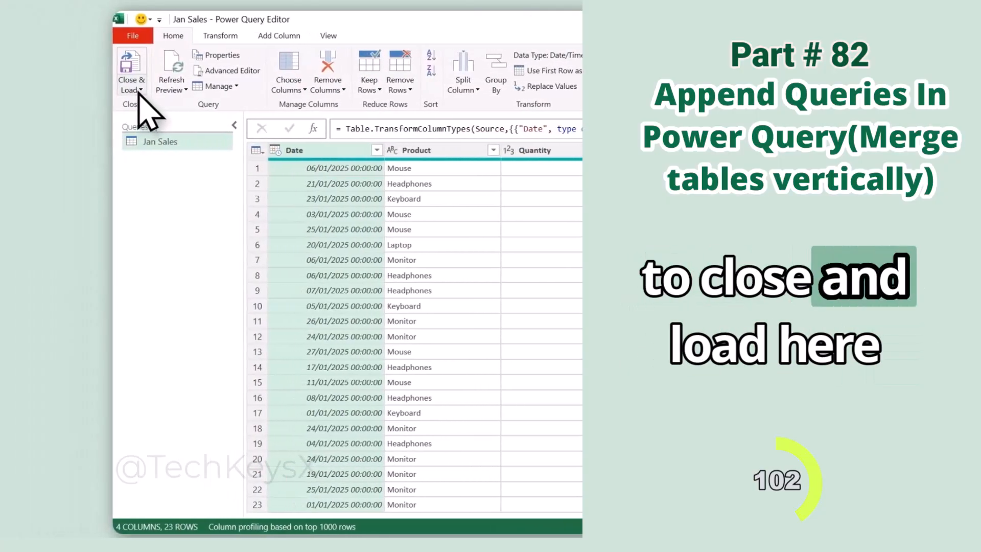
Load the Jan Sales query to the workbook with the Only Create Connection option.
{"action": "left_click", "coordinate": [144, 90]}
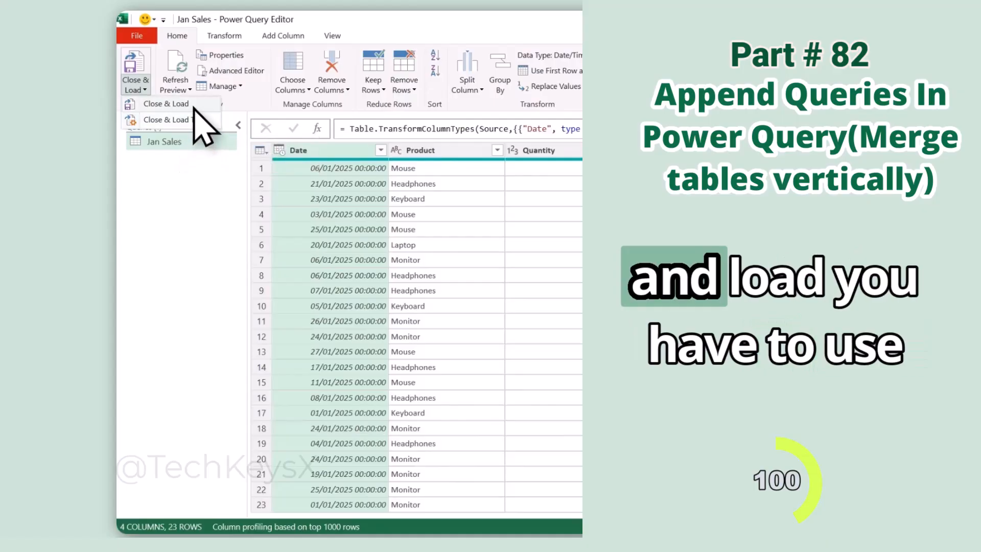
{"action": "left_click", "coordinate": [192, 128]}
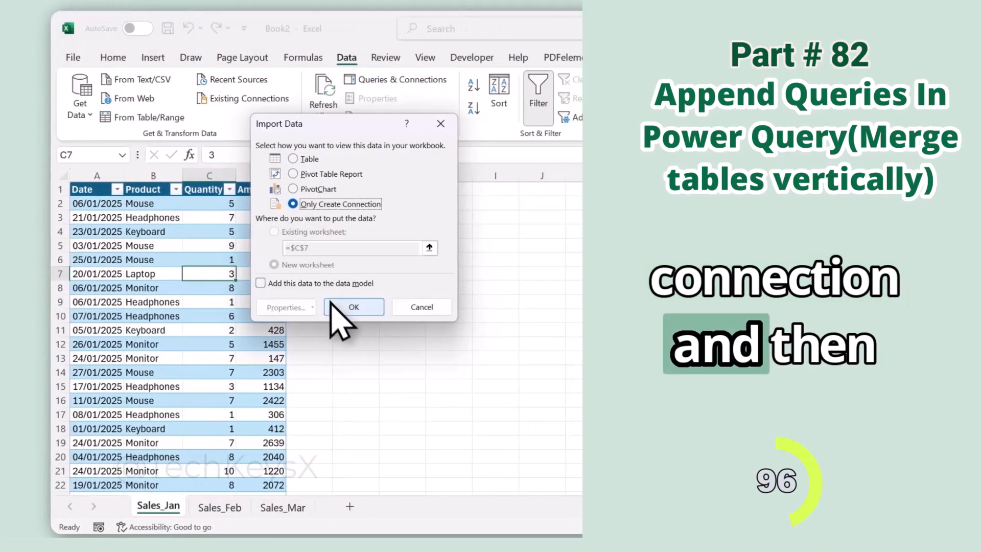
{"action": "left_click", "coordinate": [419, 306]}
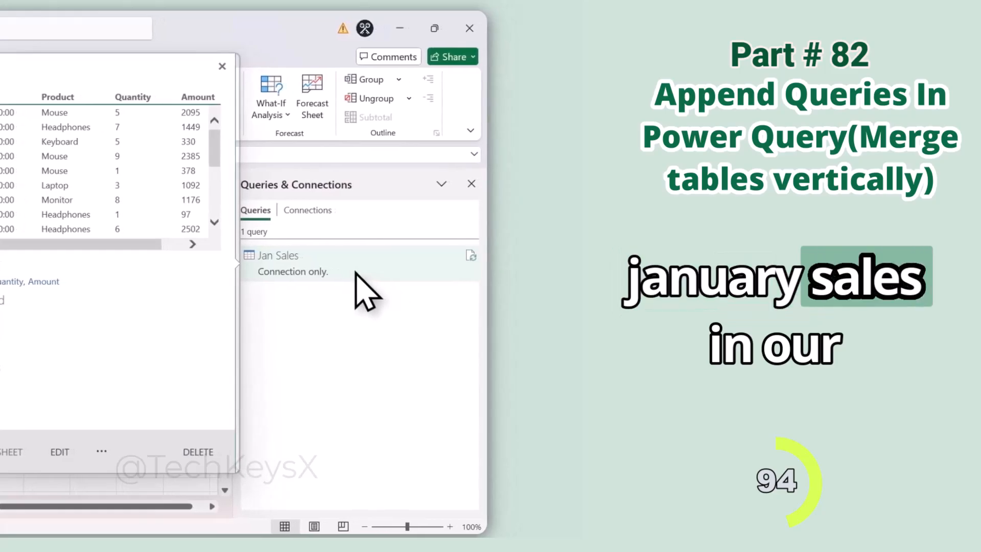
Import the Sales_Feb table into Power Query and name the query Feb Sales.
{"action": "left_click", "coordinate": [233, 507]}
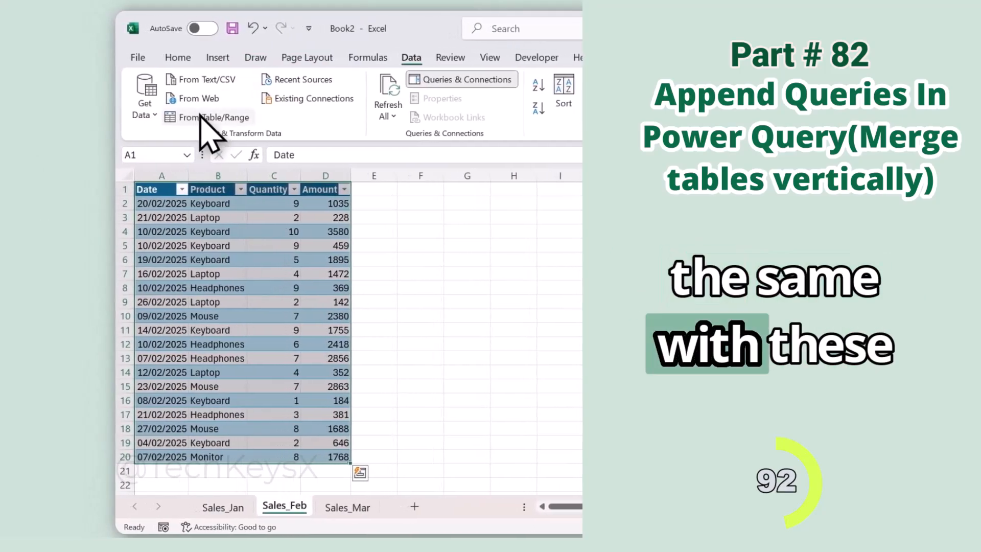
{"action": "left_click", "coordinate": [147, 117]}
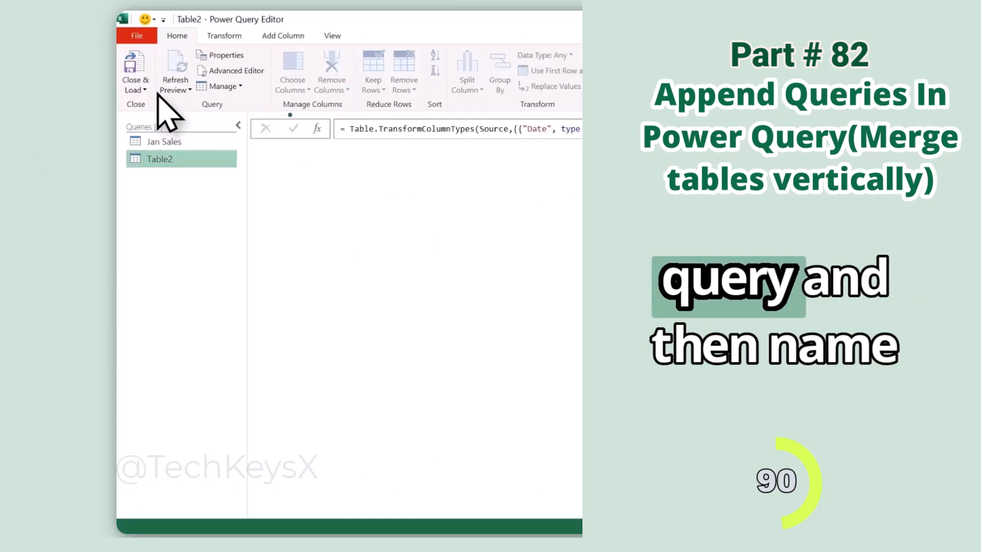
{"action": "double_click", "coordinate": [207, 191]}
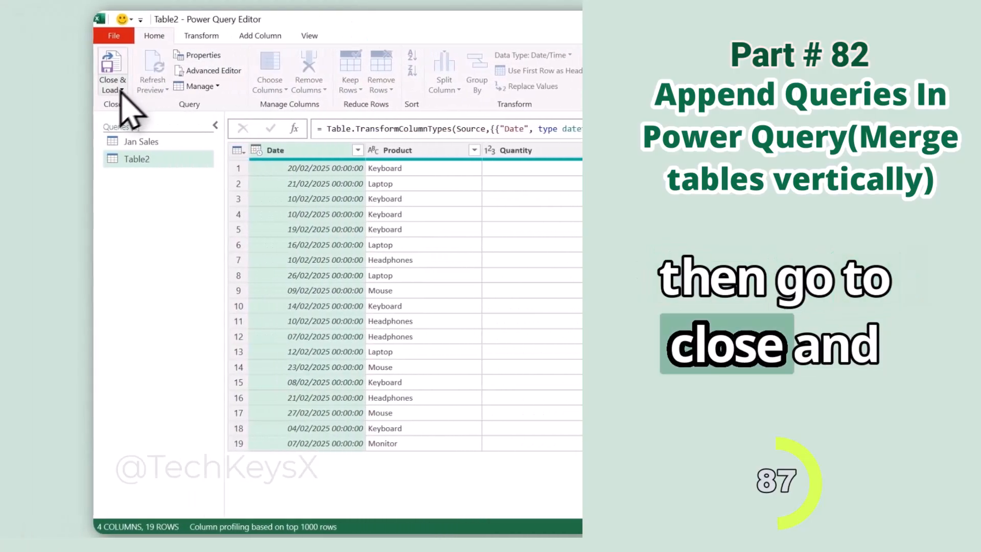
Load the Feb Sales query to the workbook with the Only Create Connection option.
{"action": "left_click", "coordinate": [139, 91]}
{"action": "left_click", "coordinate": [175, 121]}
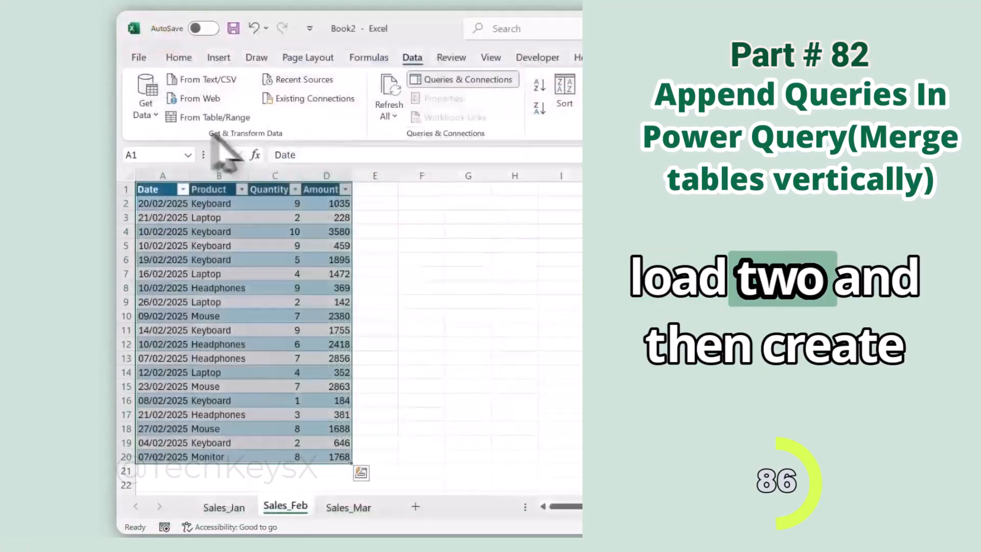
{"action": "left_click", "coordinate": [213, 204]}
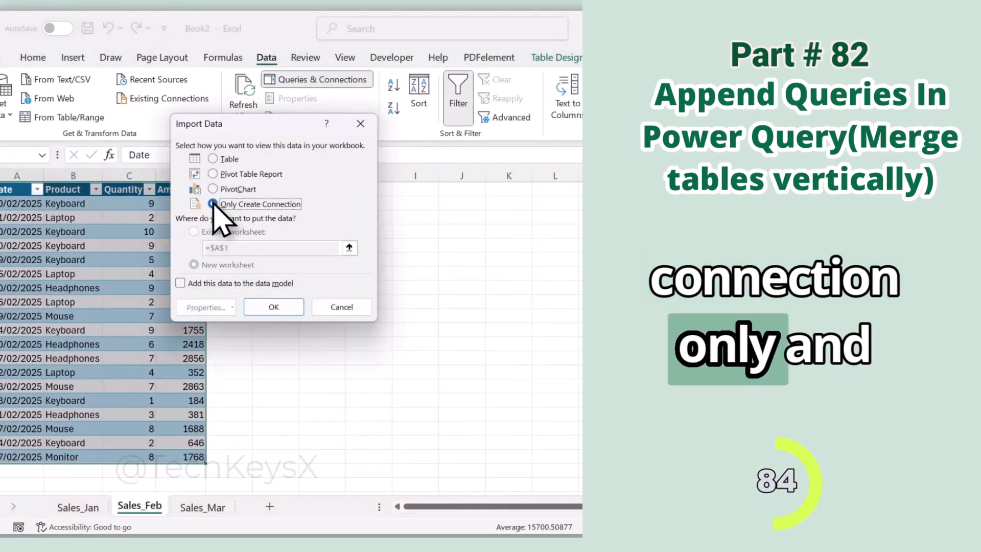
{"action": "left_click", "coordinate": [283, 311]}
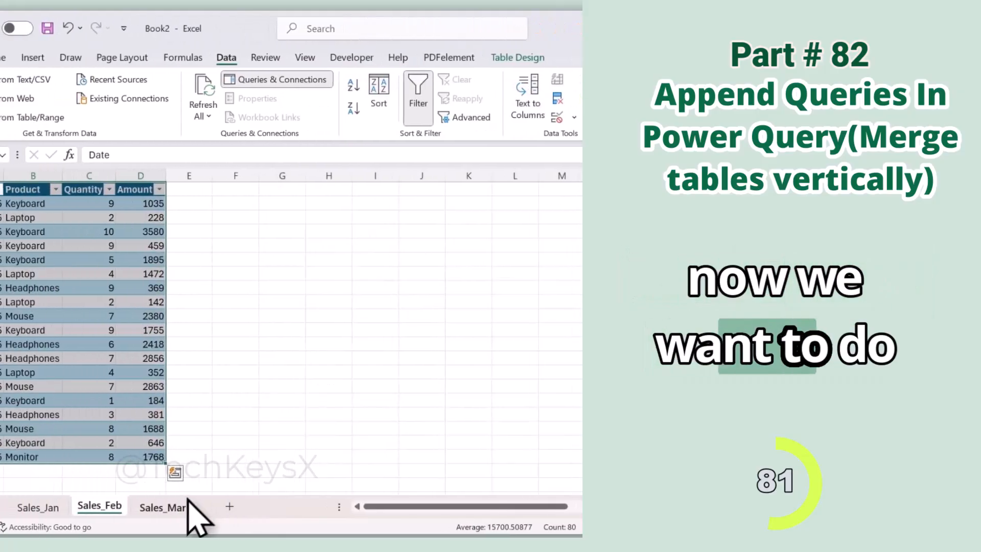
Import the Sales_Mar table into Power Query and name the query Mar Sales.
{"action": "left_click", "coordinate": [189, 506]}
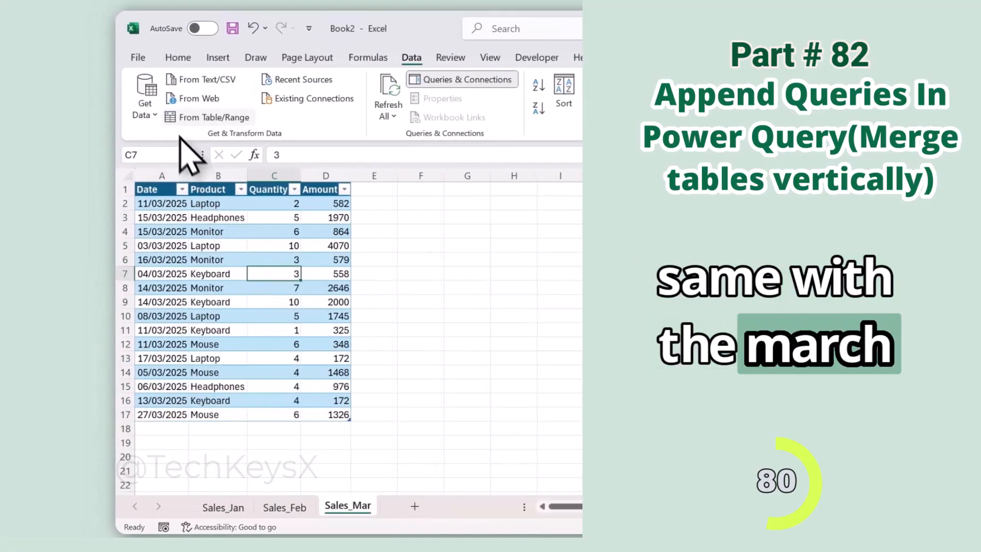
{"action": "left_click", "coordinate": [183, 118]}
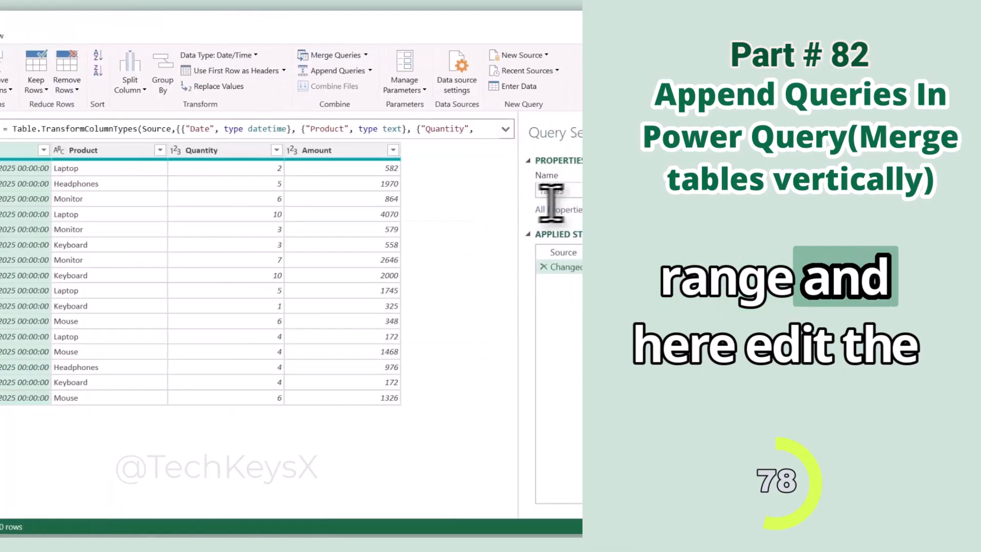
{"action": "double_click", "coordinate": [550, 191]}
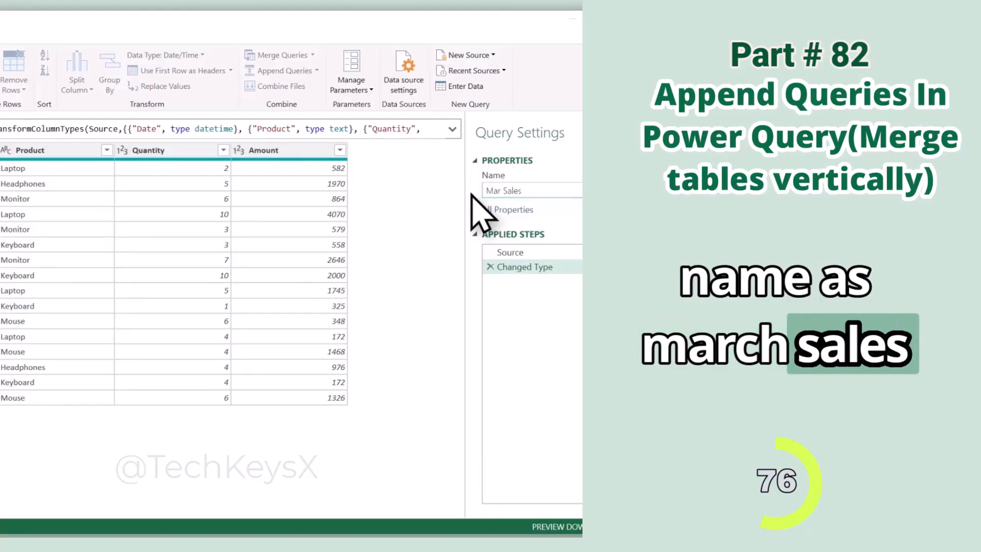
Load the Mar Sales query to the workbook with the Only Create Connection option.
{"action": "left_click", "coordinate": [143, 109]}
{"action": "left_click", "coordinate": [168, 106]}
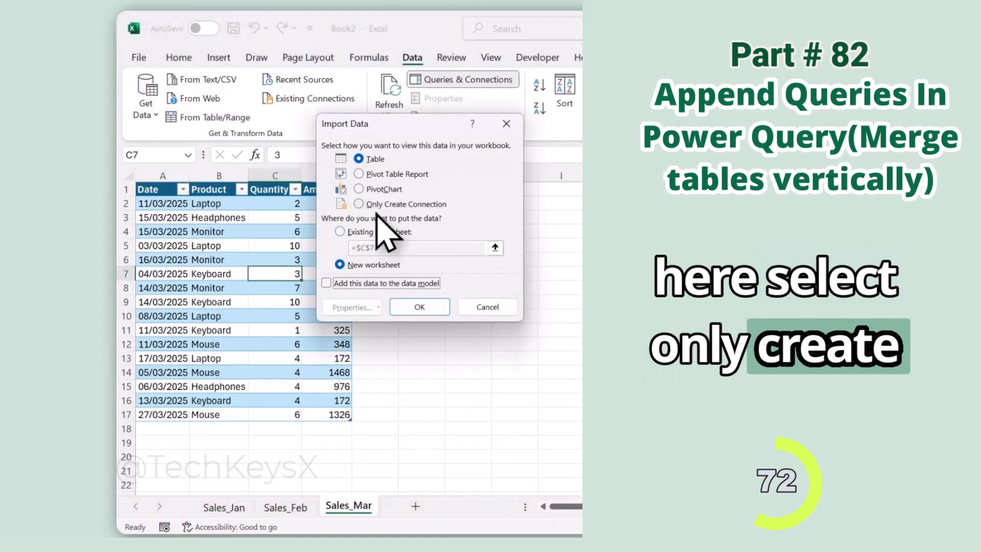
{"action": "left_click", "coordinate": [382, 206]}
{"action": "left_click", "coordinate": [419, 307]}
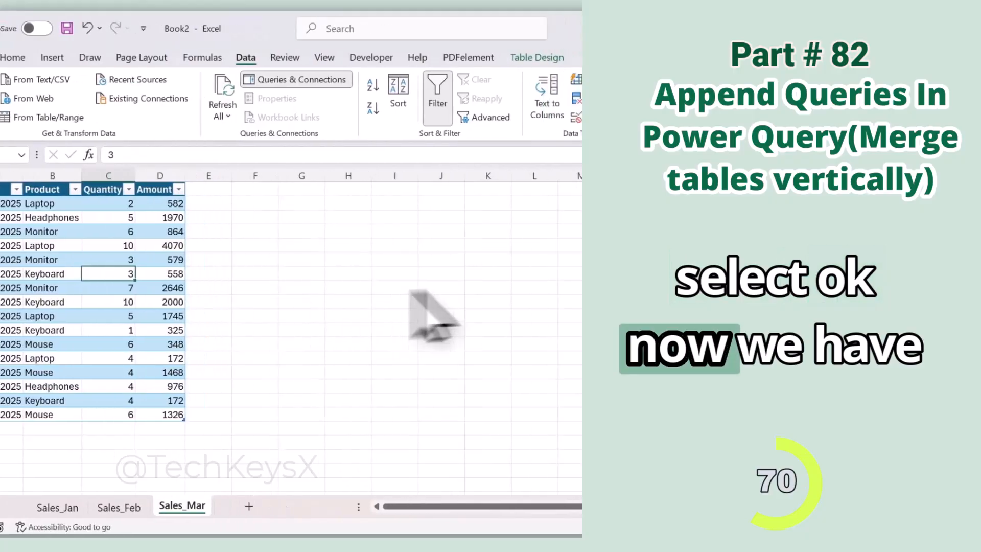
Examine the Mar Sales query preview and compare the column structure of the Sales_Jan, Sales_Feb and Sales_Mar tables.
{"action": "mouse_move", "coordinate": [501, 335]}
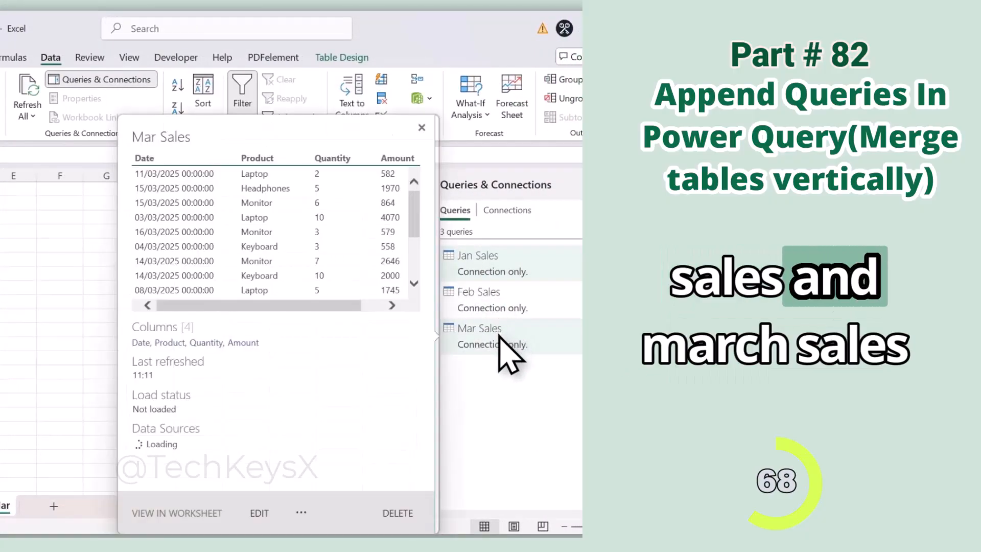
{"action": "left_click", "coordinate": [232, 510]}
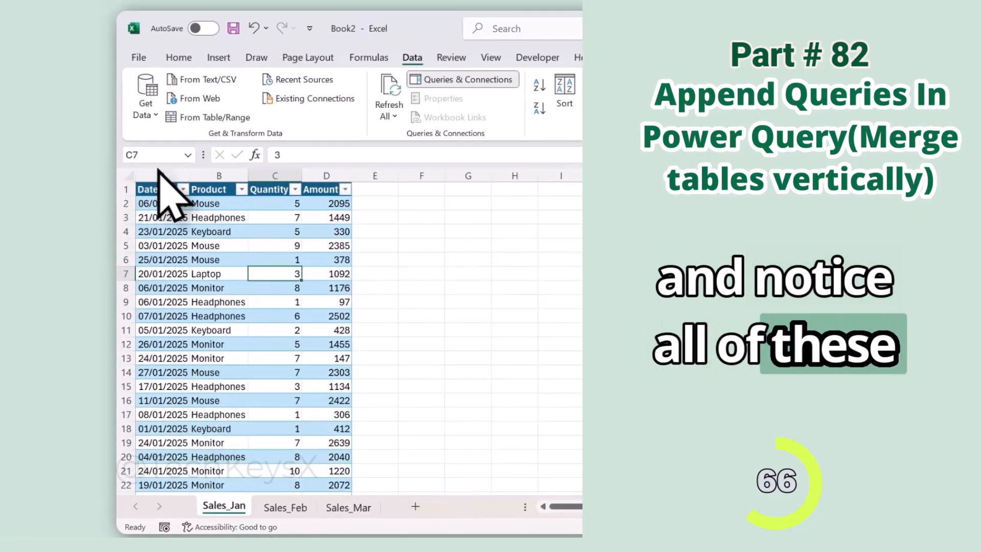
{"action": "left_click", "coordinate": [282, 507]}
{"action": "left_click", "coordinate": [350, 507]}
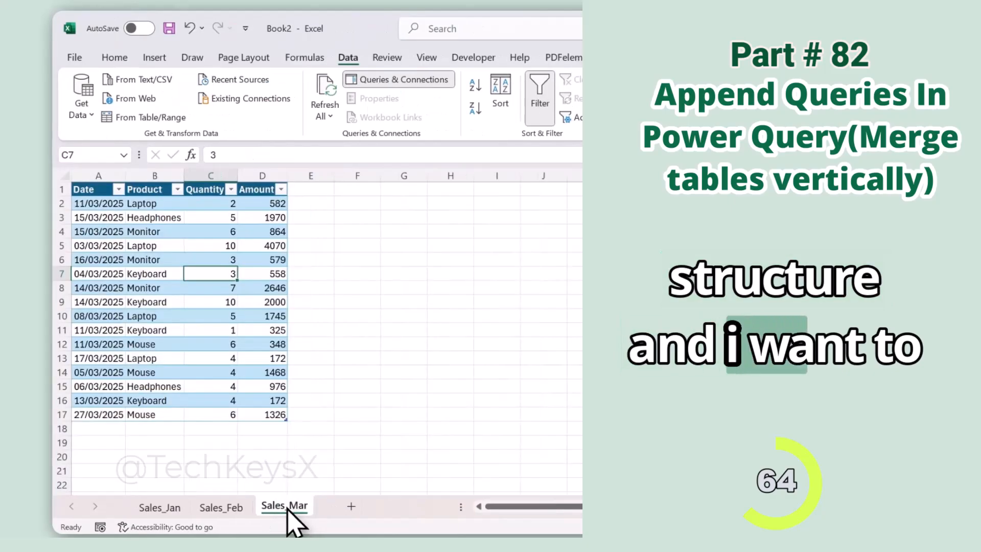
{"action": "left_click", "coordinate": [165, 509]}
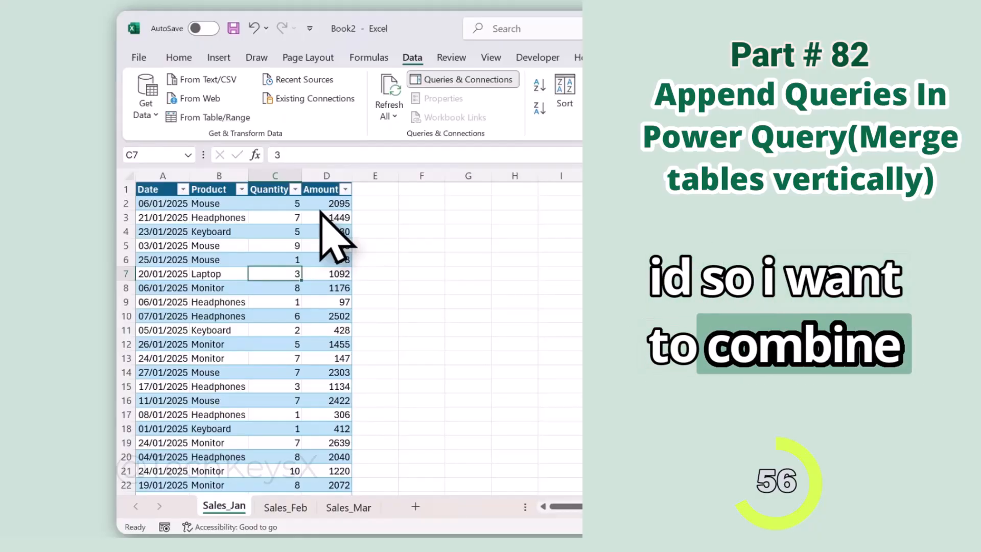
{"action": "scroll", "coordinate": [329, 263], "scroll_direction": "down", "scroll_amount": 7}
{"action": "scroll", "coordinate": [352, 286], "scroll_direction": "up", "scroll_amount": 7}
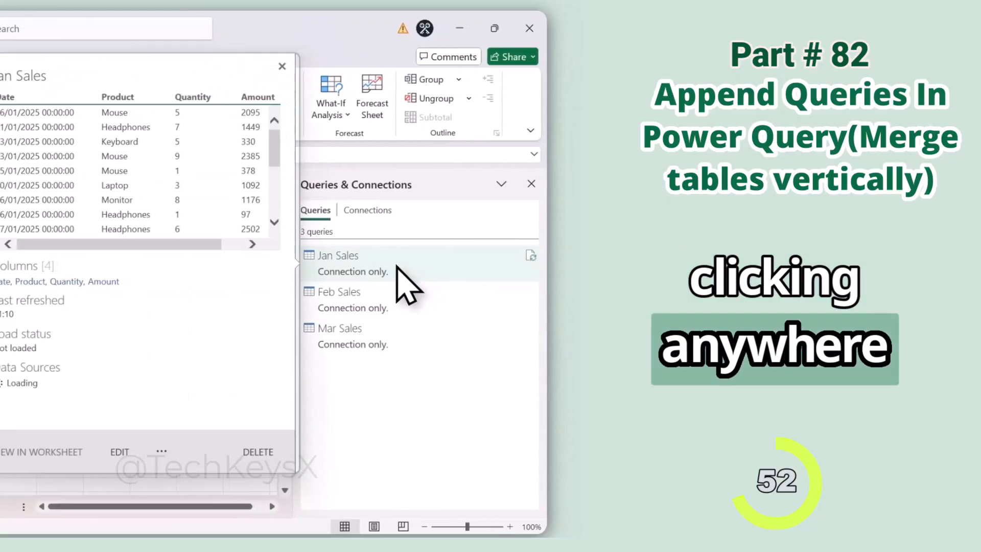
Open the Jan Sales query and append Jan Sales, Feb Sales and Mar Sales as a new query with the Three or more tables option.
{"action": "double_click", "coordinate": [397, 266]}
{"action": "left_click", "coordinate": [374, 71]}
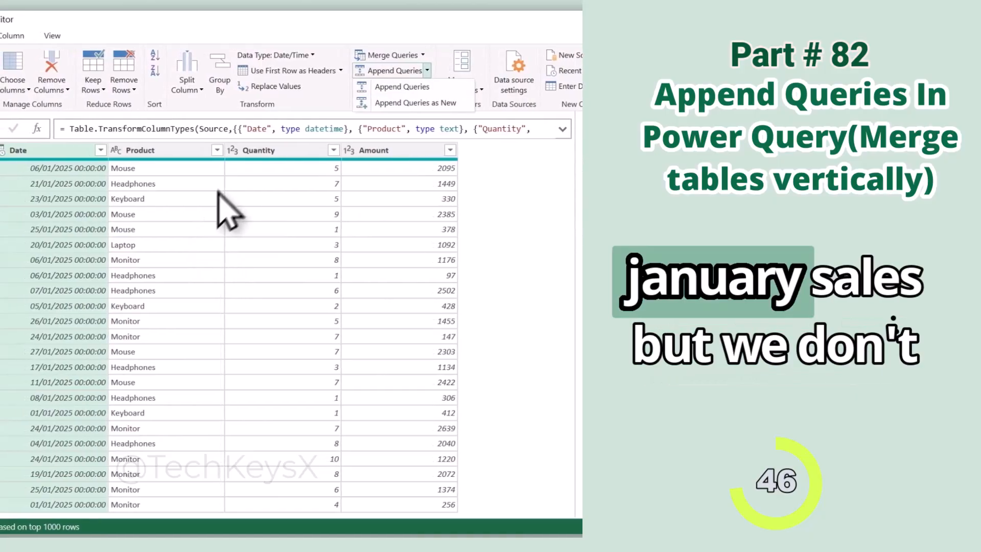
{"action": "left_click", "coordinate": [448, 104]}
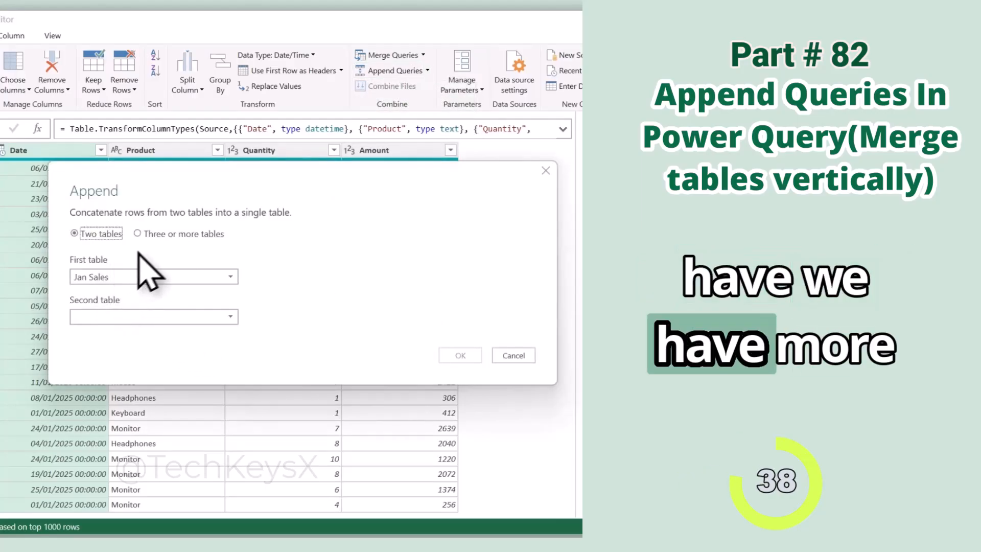
{"action": "left_click", "coordinate": [137, 235]}
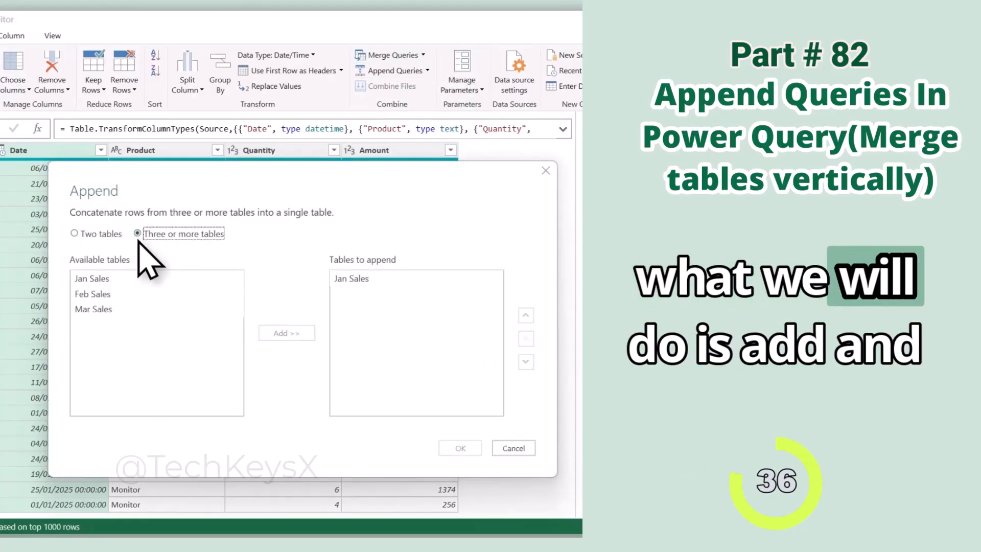
{"action": "left_click", "coordinate": [148, 293]}
{"action": "left_click", "coordinate": [286, 333]}
{"action": "left_click", "coordinate": [124, 309]}
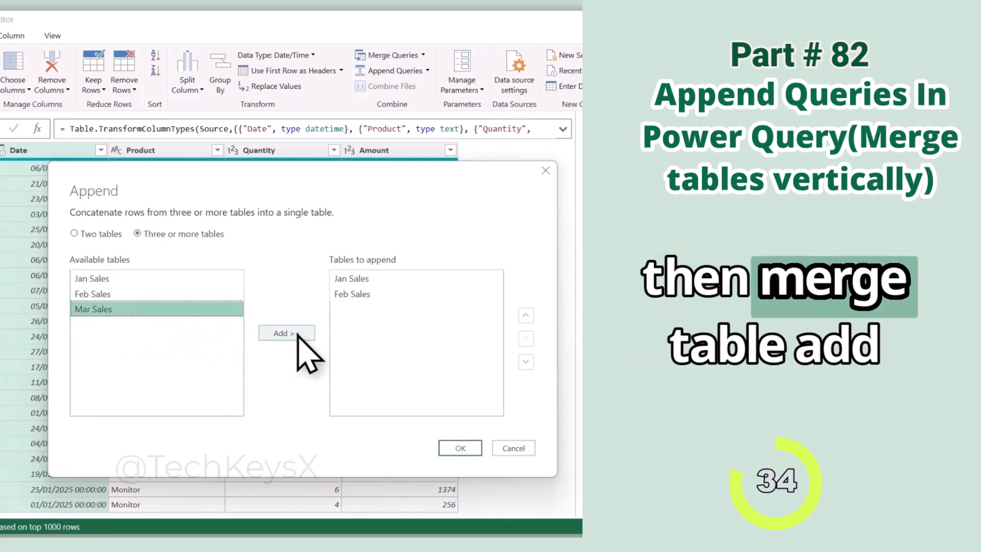
{"action": "left_click", "coordinate": [275, 335]}
{"action": "left_click", "coordinate": [460, 448]}
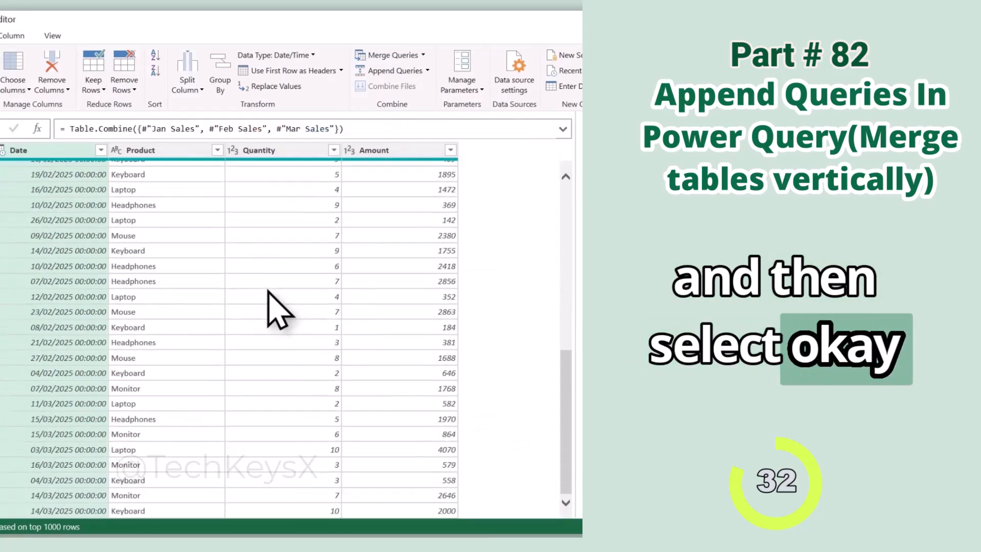
{"action": "scroll", "coordinate": [270, 304], "scroll_direction": "down", "scroll_amount": 10}
{"action": "scroll", "coordinate": [150, 460], "scroll_direction": "up", "scroll_amount": 10}
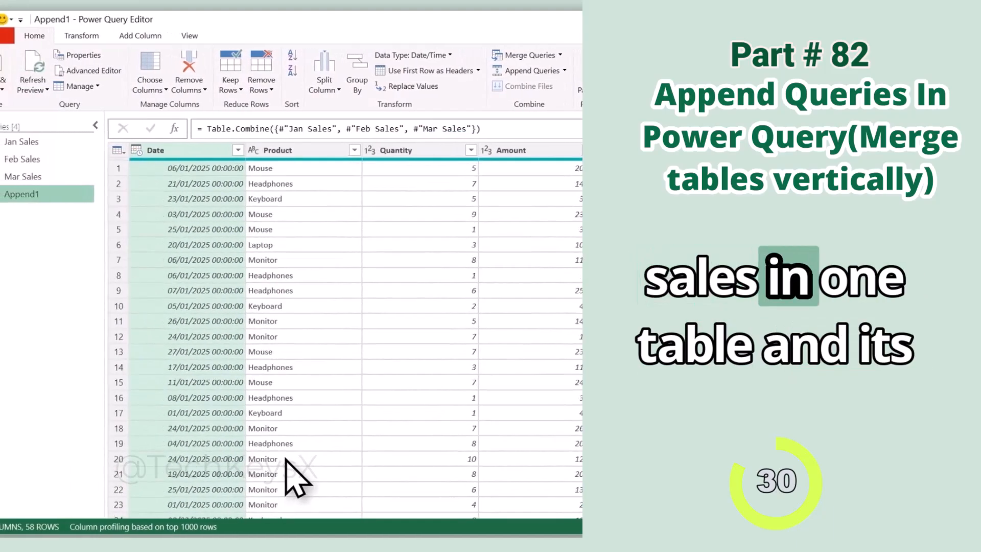
Rename the appended query Q1 and load it into the workbook as a table on a new worksheet.
{"action": "left_click_drag", "start_coordinate": [343, 192], "coordinate": [296, 194]}
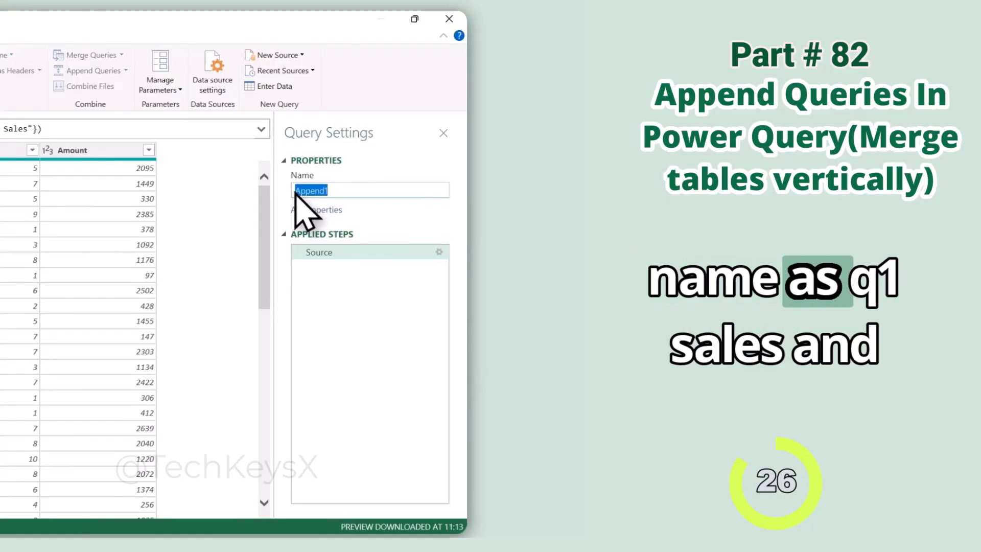
{"action": "type", "text": "Q1"}
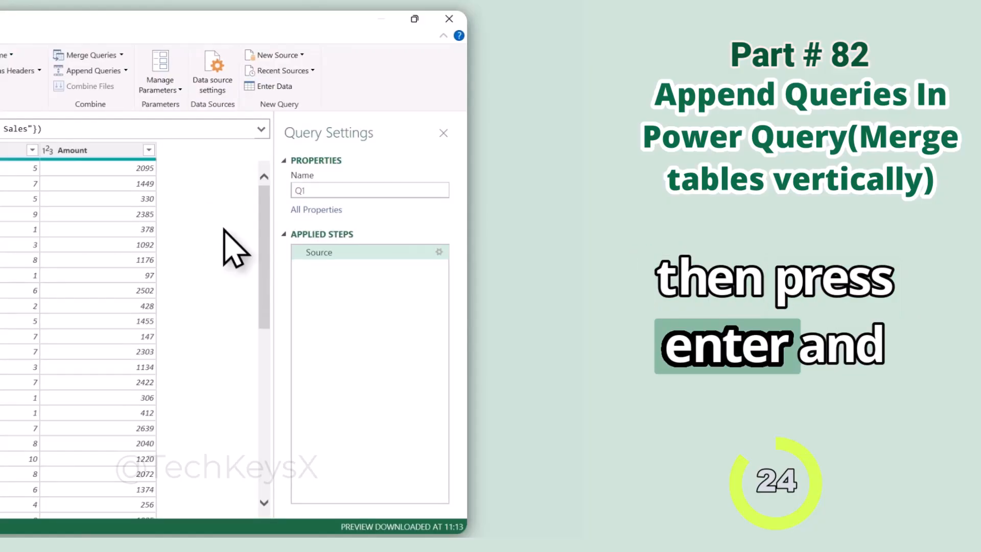
{"action": "key", "text": "Return"}
{"action": "left_click", "coordinate": [141, 90]}
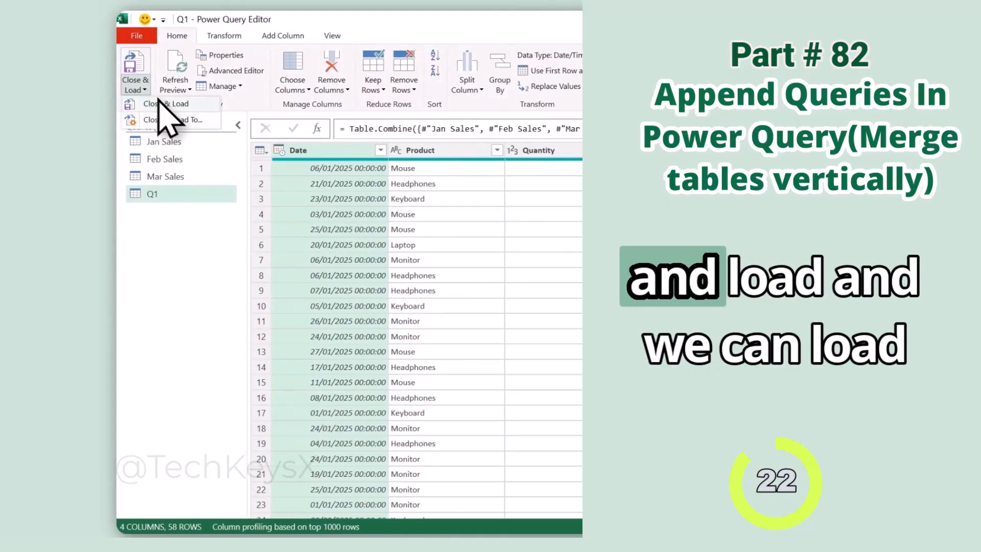
{"action": "left_click", "coordinate": [160, 103]}
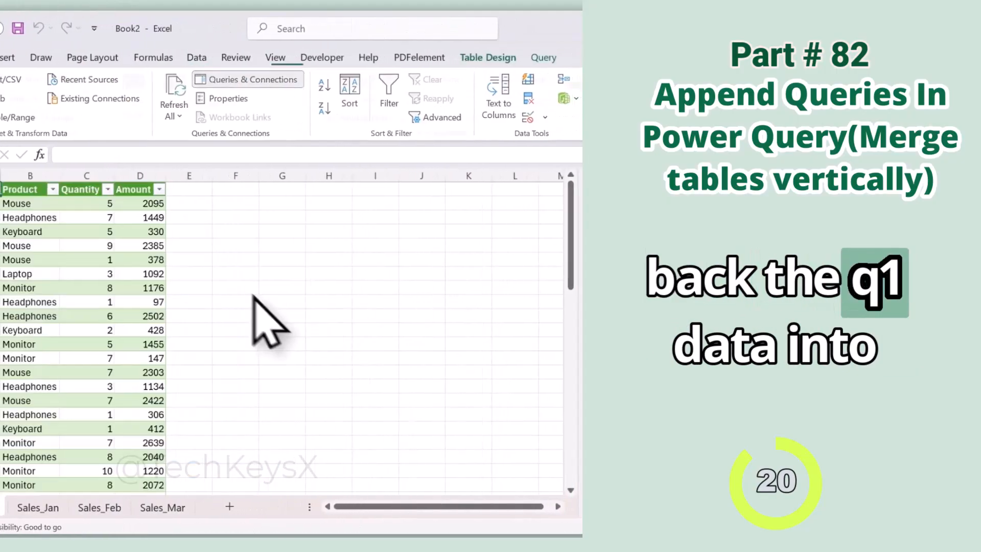
Review the combined monthly rows on the Q1 sheet and reopen the Power Query Editor from the query list.
{"action": "scroll", "coordinate": [322, 320], "scroll_direction": "down", "scroll_amount": 7}
{"action": "scroll", "coordinate": [337, 316], "scroll_direction": "down", "scroll_amount": 14}
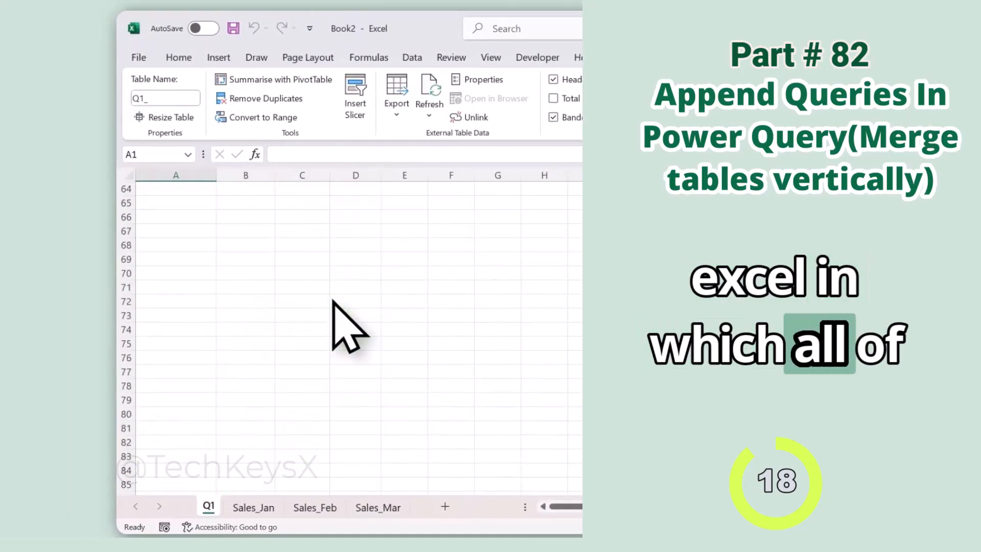
{"action": "scroll", "coordinate": [339, 324], "scroll_direction": "up", "scroll_amount": 20}
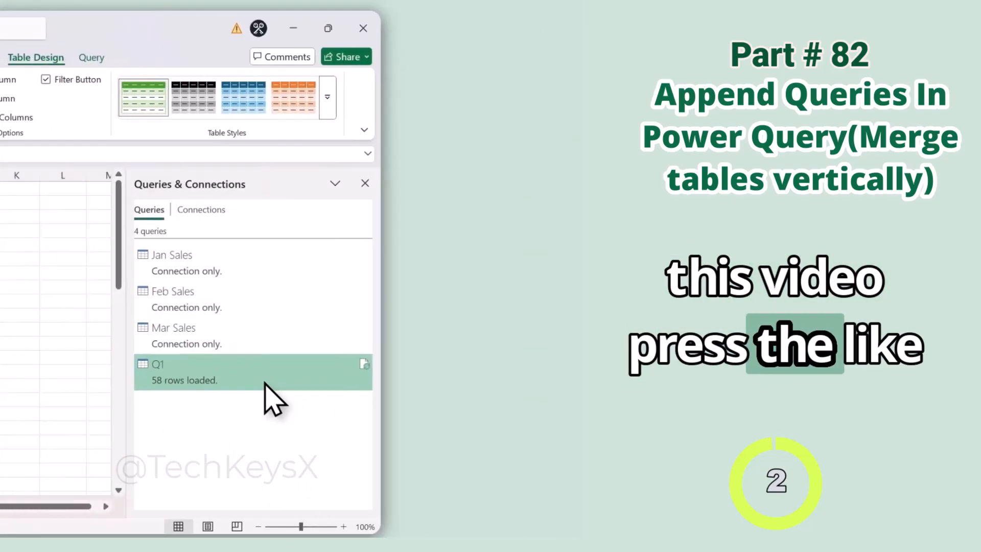
{"action": "double_click", "coordinate": [263, 399]}
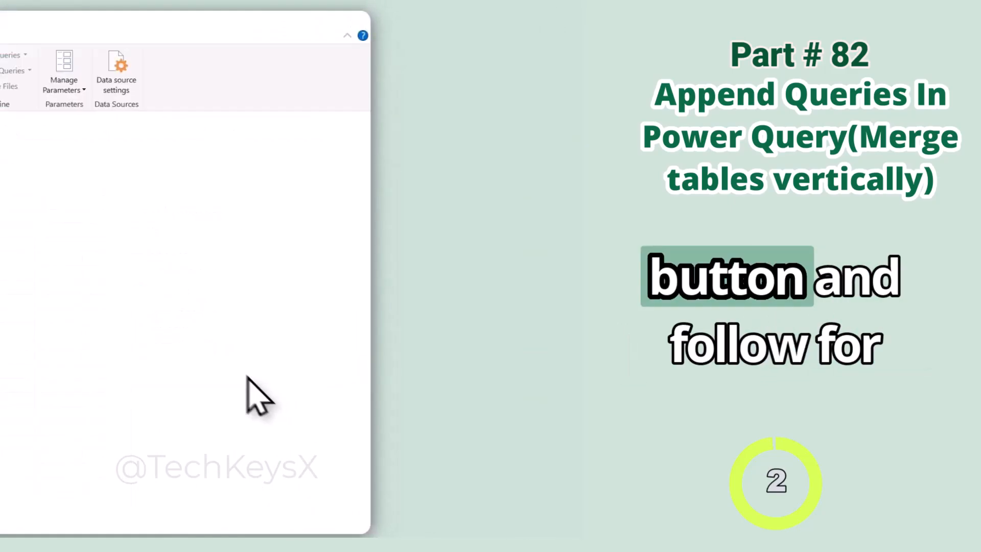